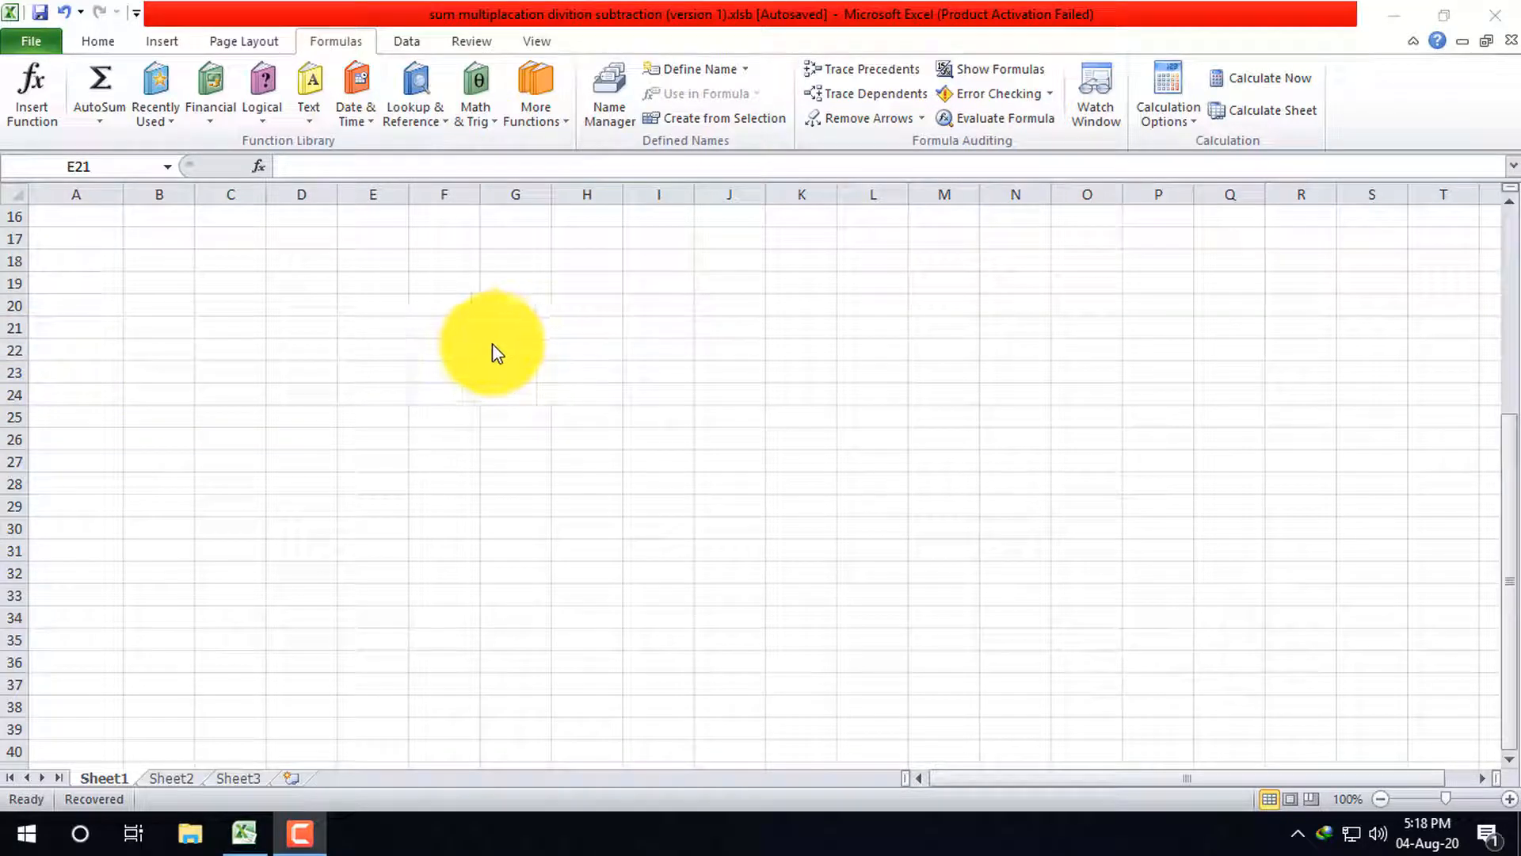
# - Clear the existing numbers from row 7 of Sheet1
pyautogui.click(378, 305)
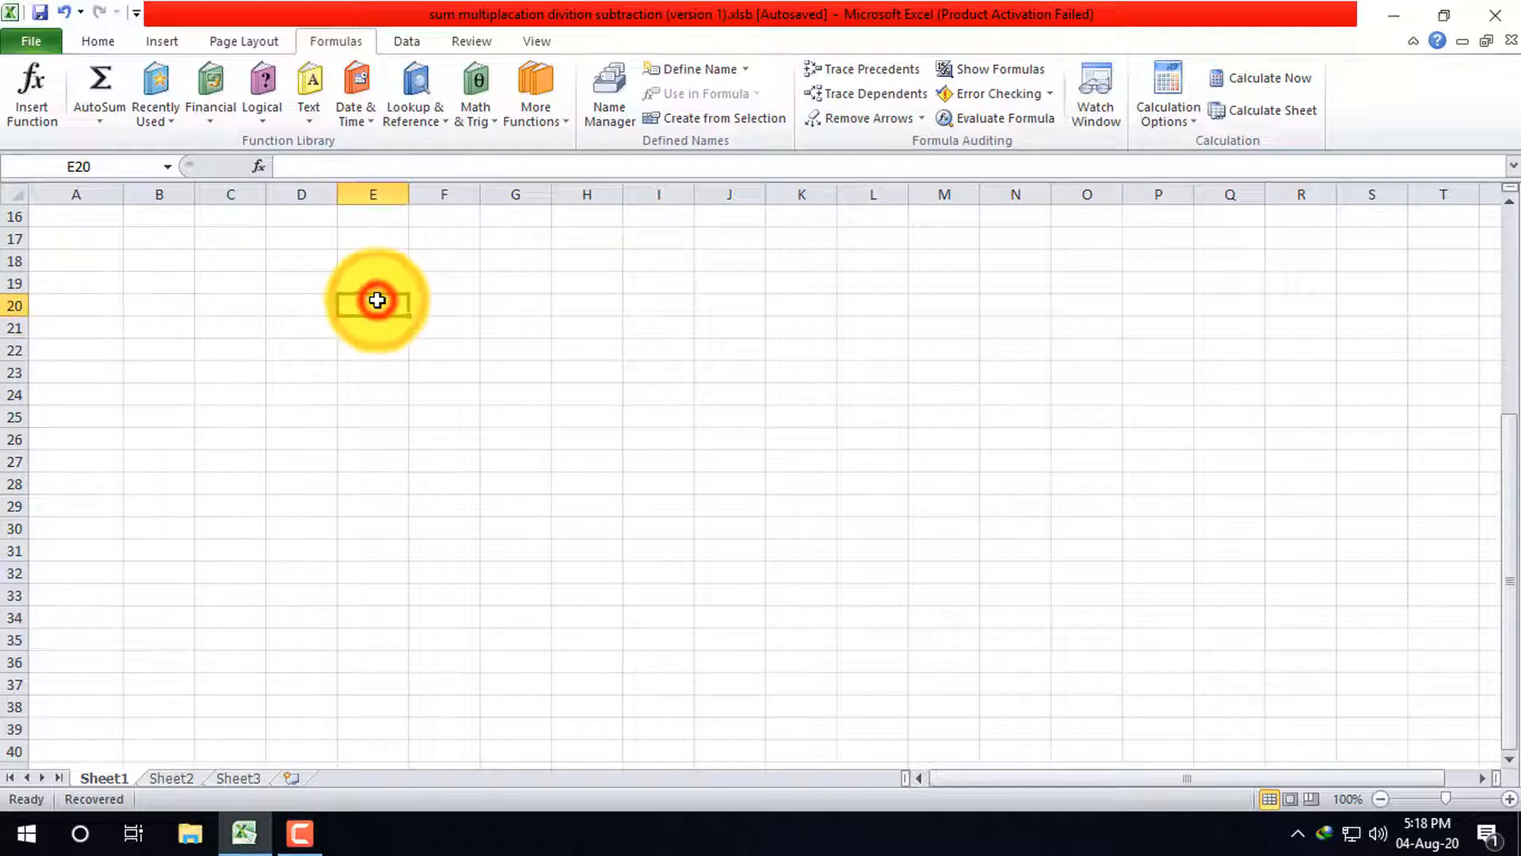
pyautogui.scroll(5, 508, 377)
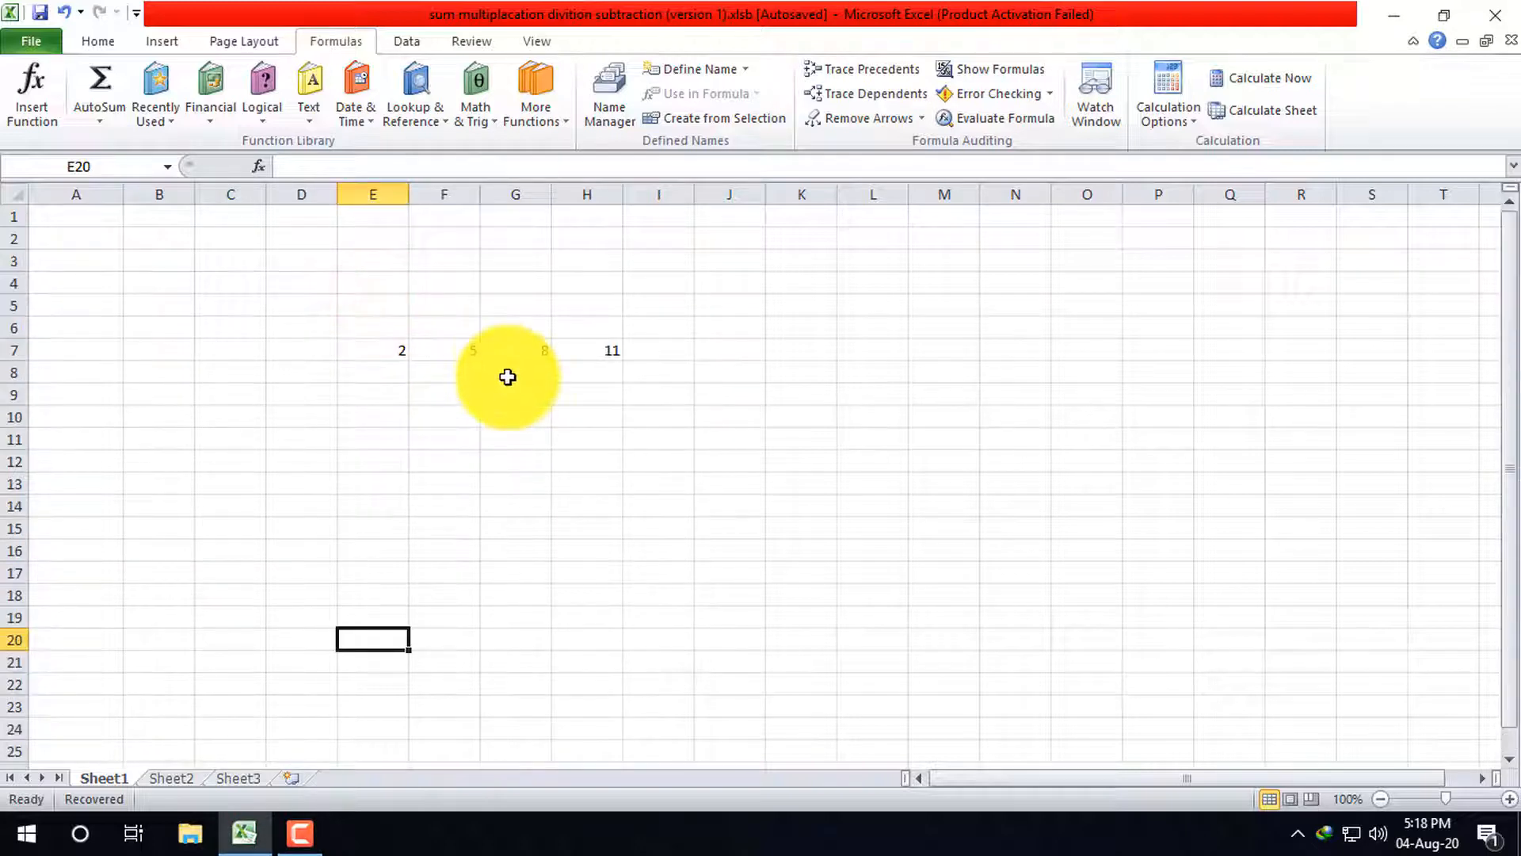
pyautogui.click(300, 350)
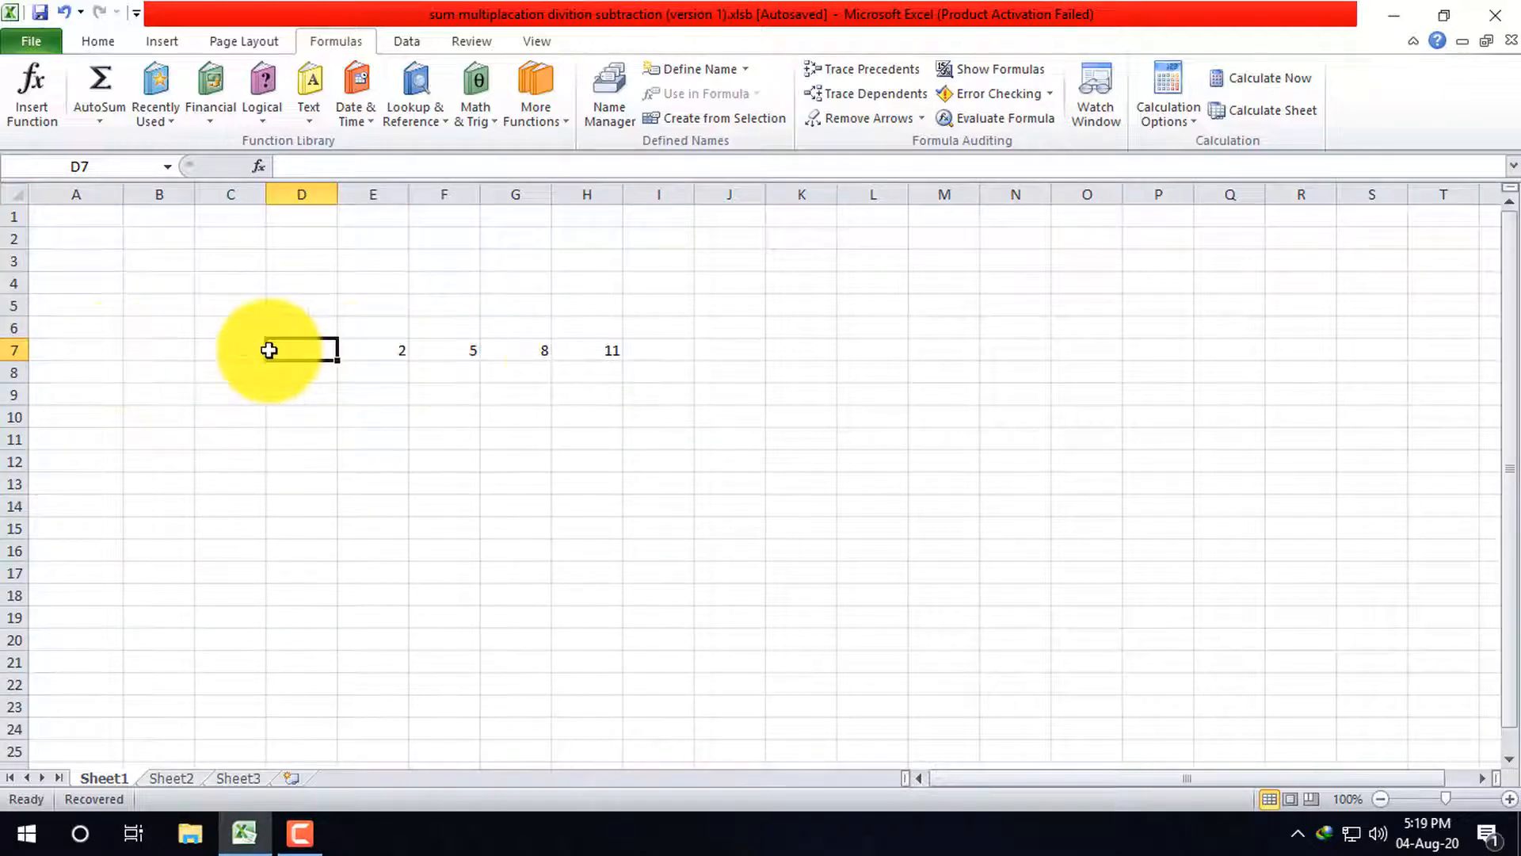
pyautogui.moveTo(271, 348); pyautogui.dragTo(651, 349)
pyautogui.press('Delete')
# - Enter the title "Cash Memo" in E5 and merge and center it across E5 to J5
pyautogui.click(330, 305)
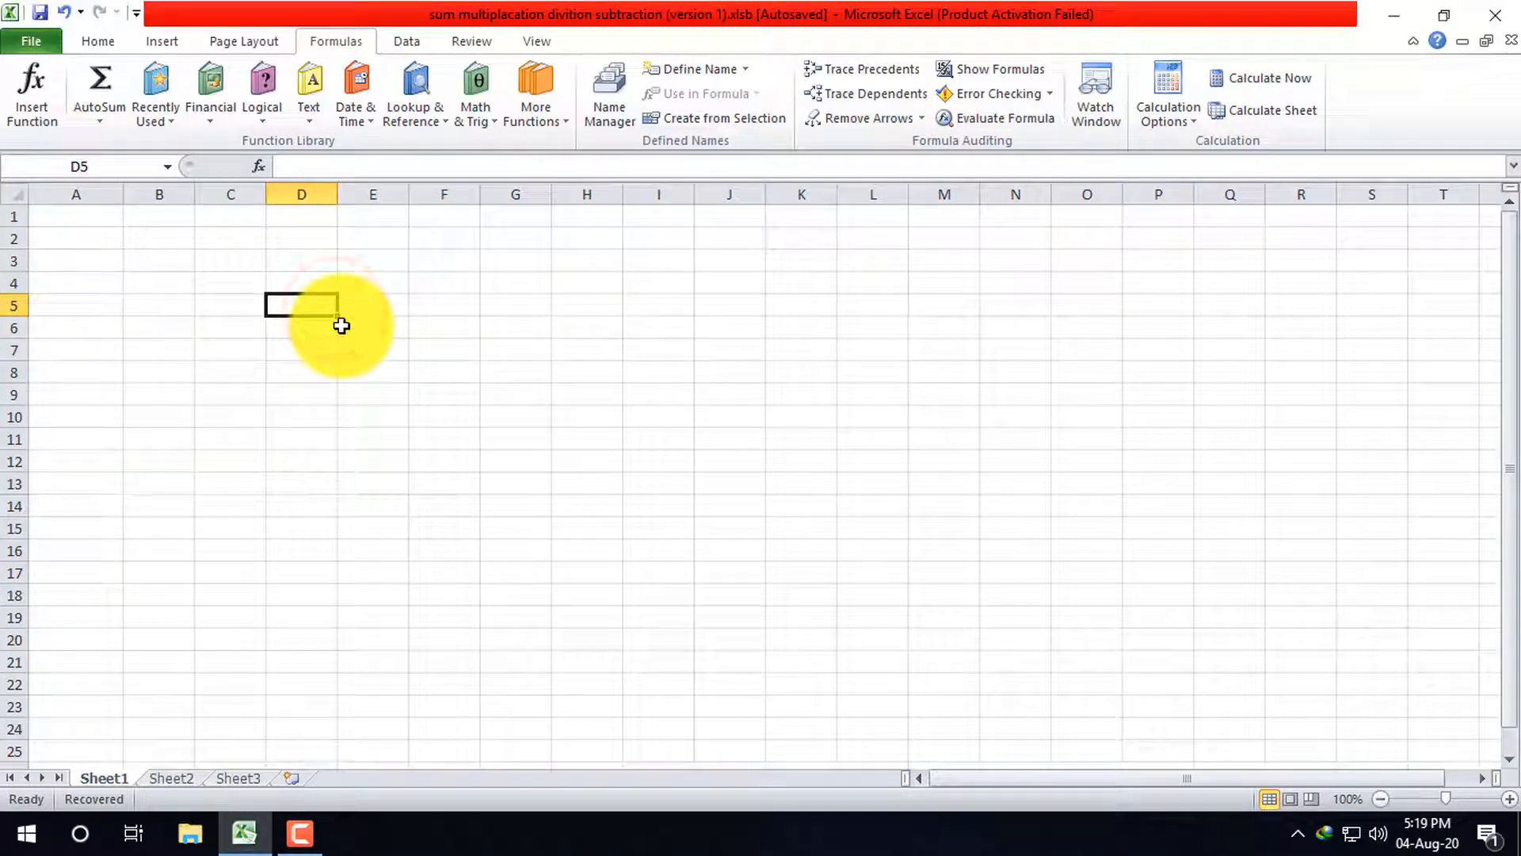
pyautogui.click(370, 306)
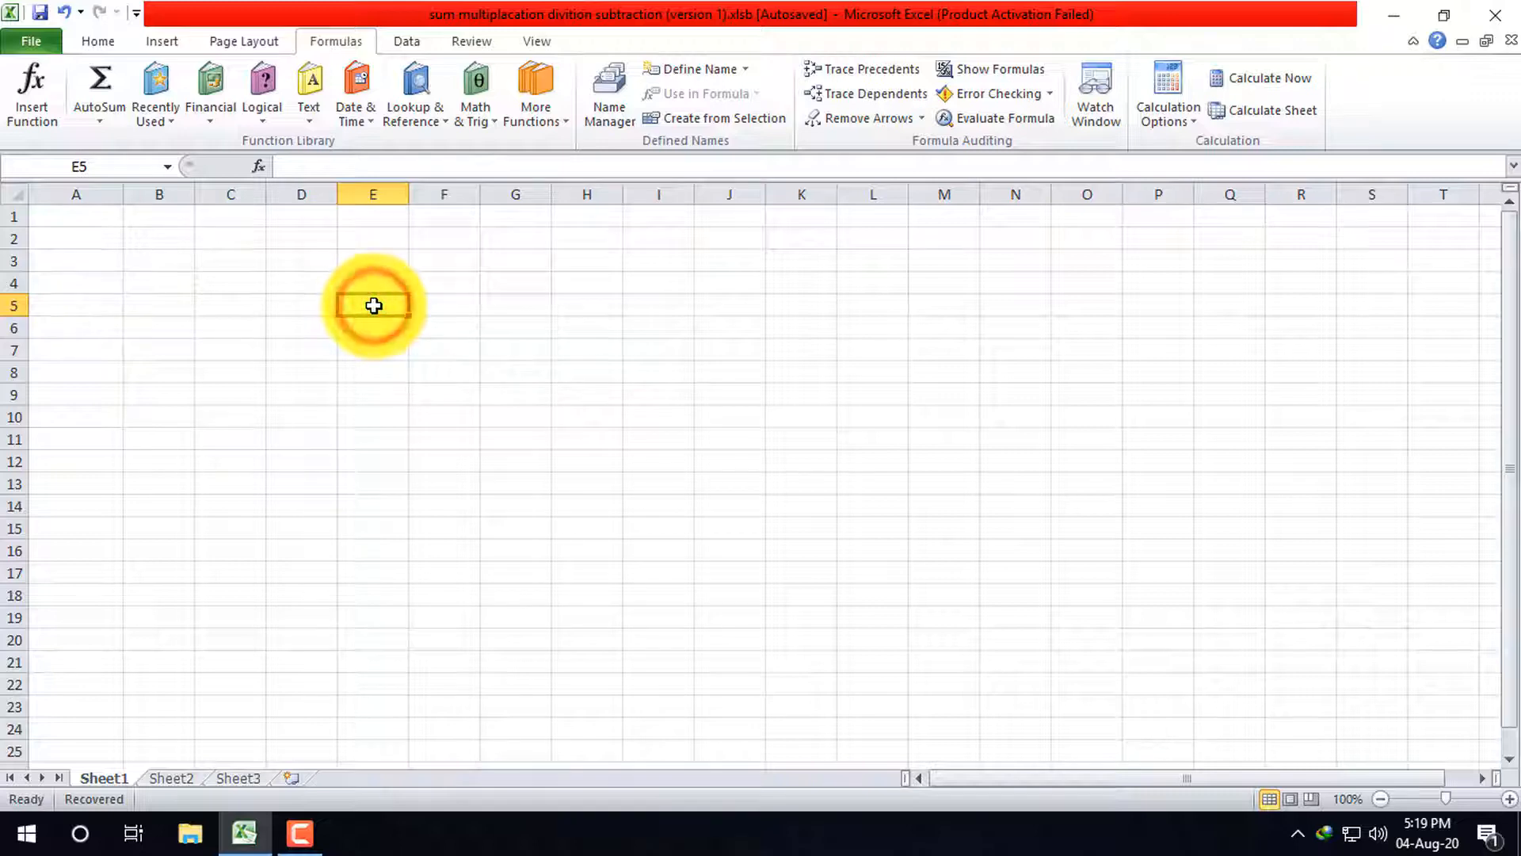
pyautogui.write('Cash Memo')
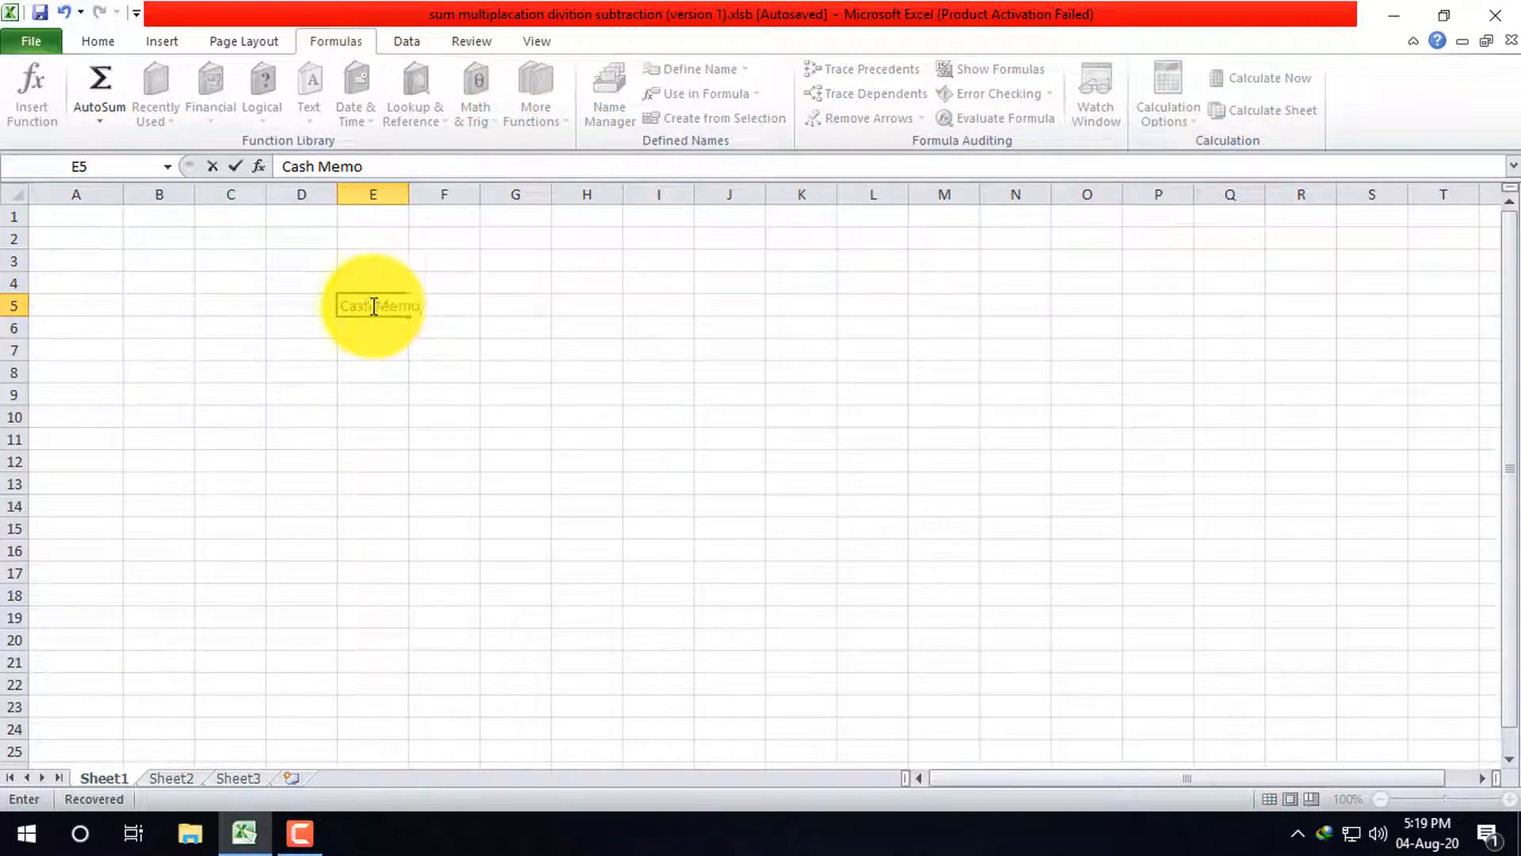
pyautogui.moveTo(359, 303)
pyautogui.mouseDown()
pyautogui.moveTo(676, 289)
pyautogui.moveTo(726, 305)
pyautogui.moveTo(380, 309)
pyautogui.mouseUp()
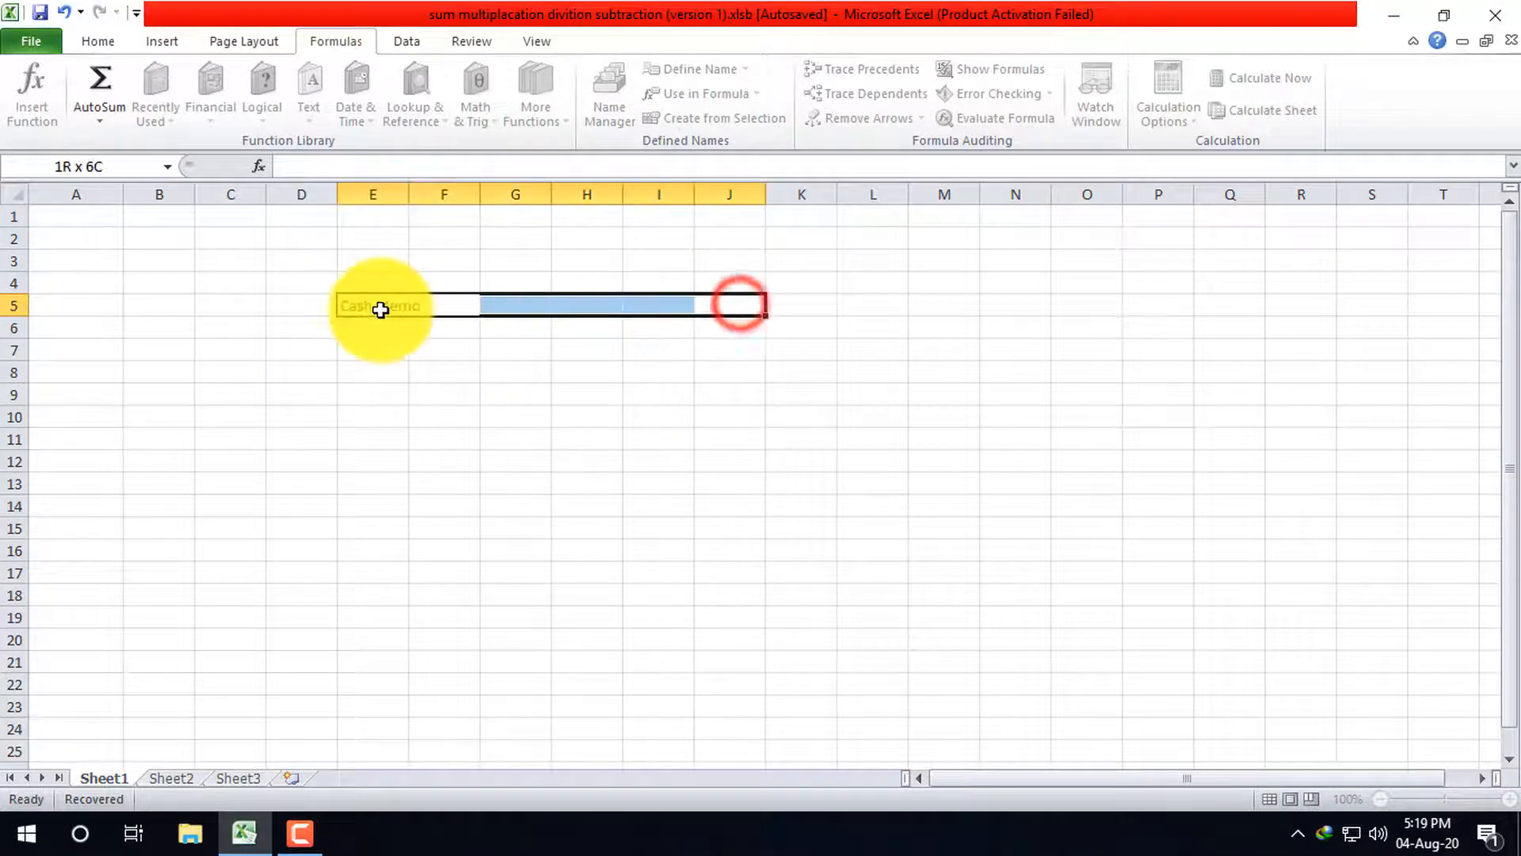
pyautogui.click(87, 40)
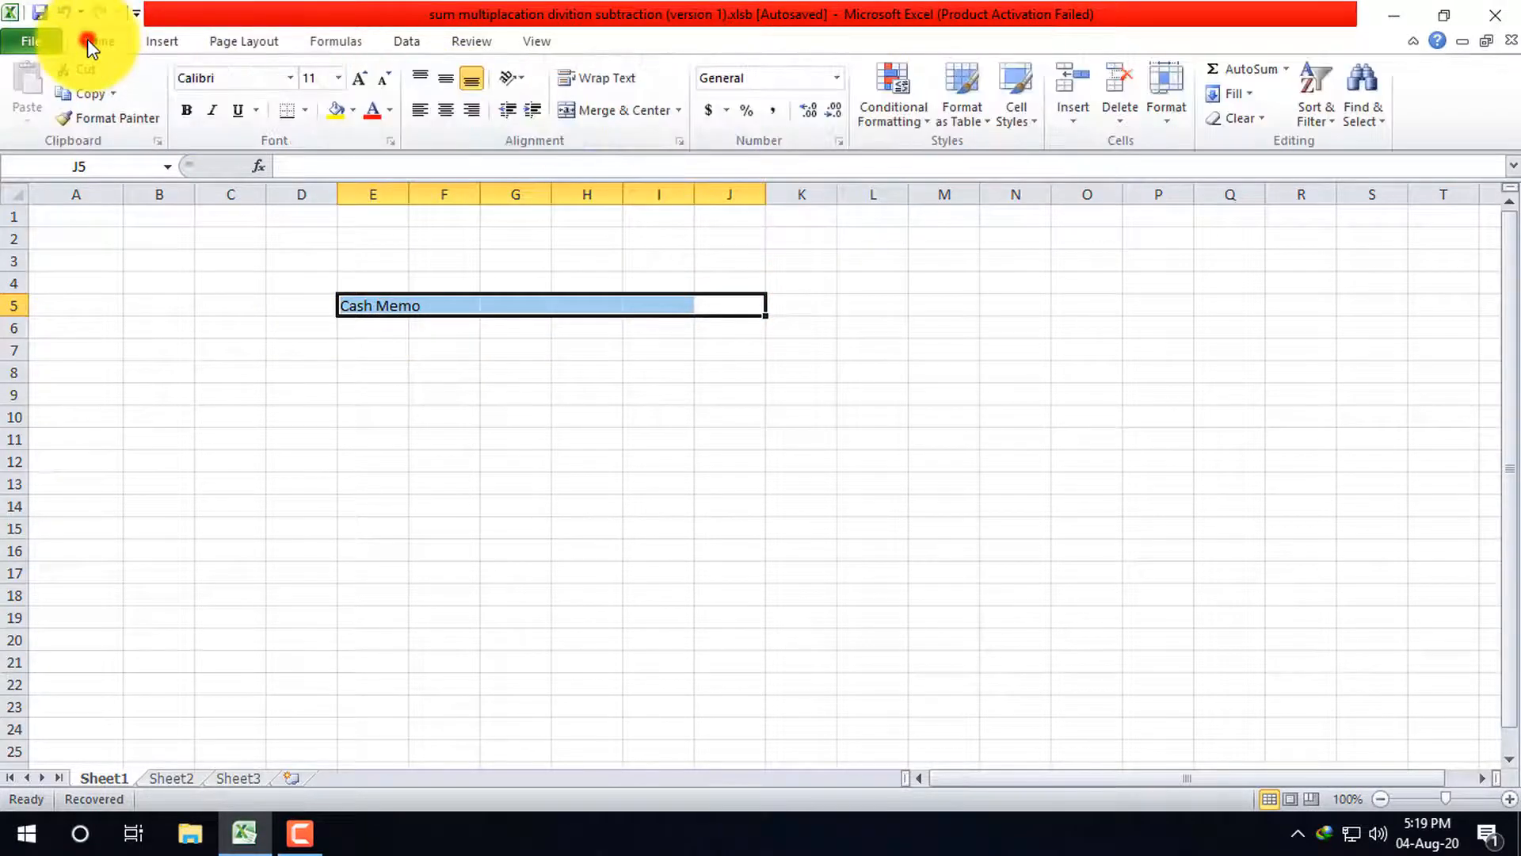
pyautogui.click(623, 111)
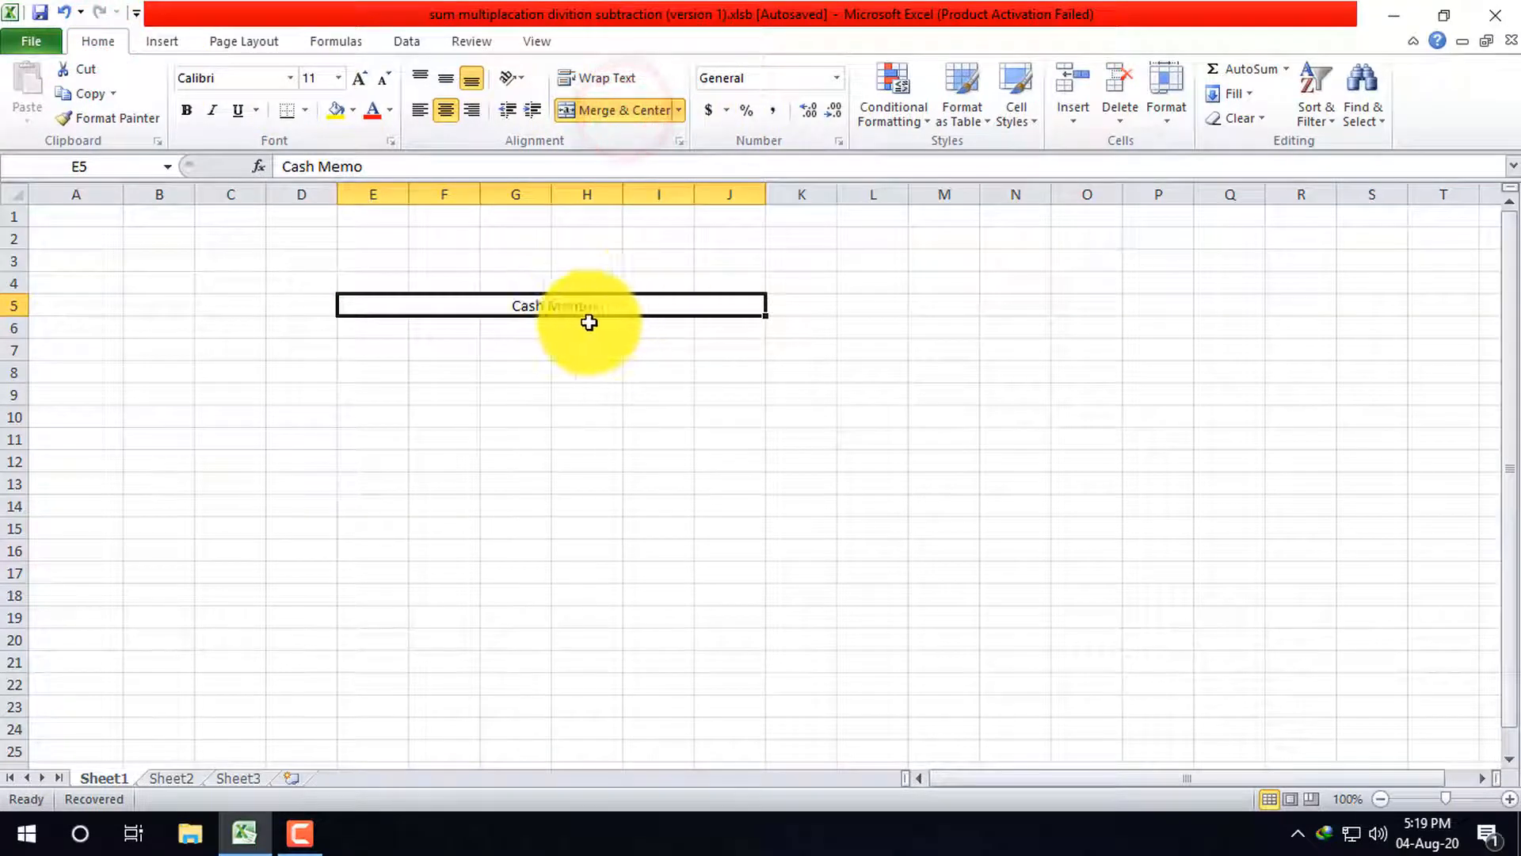
# - Make the "Cash Memo" title bold and enlarge its font size to 20
pyautogui.click(357, 80)
pyautogui.click(357, 79)
pyautogui.click(357, 79)
pyautogui.click(356, 80)
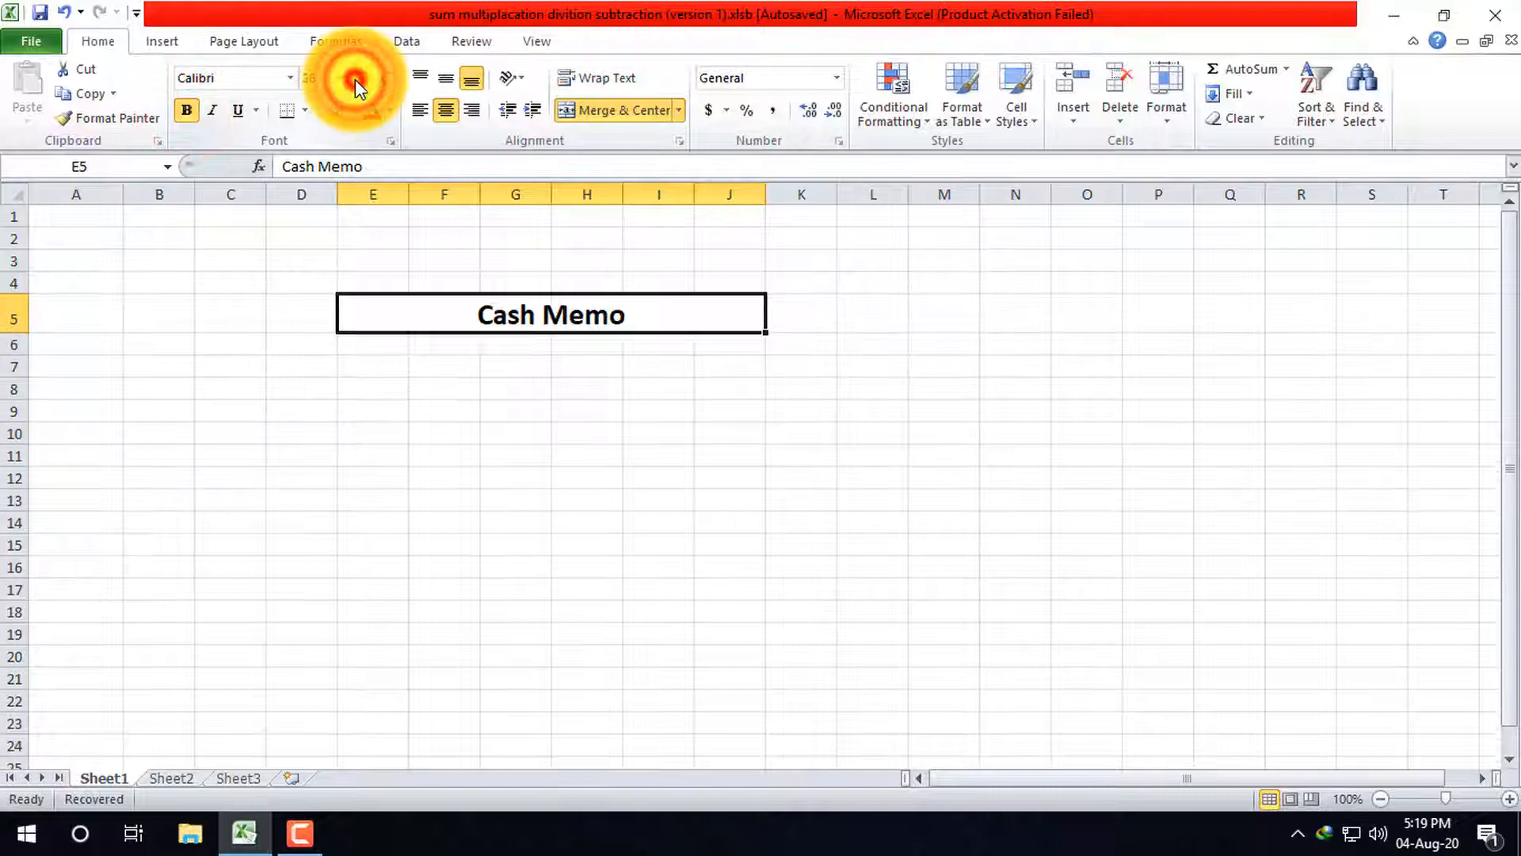
# - Try to merge and center cells E6 to K6 below the title
pyautogui.click(376, 344)
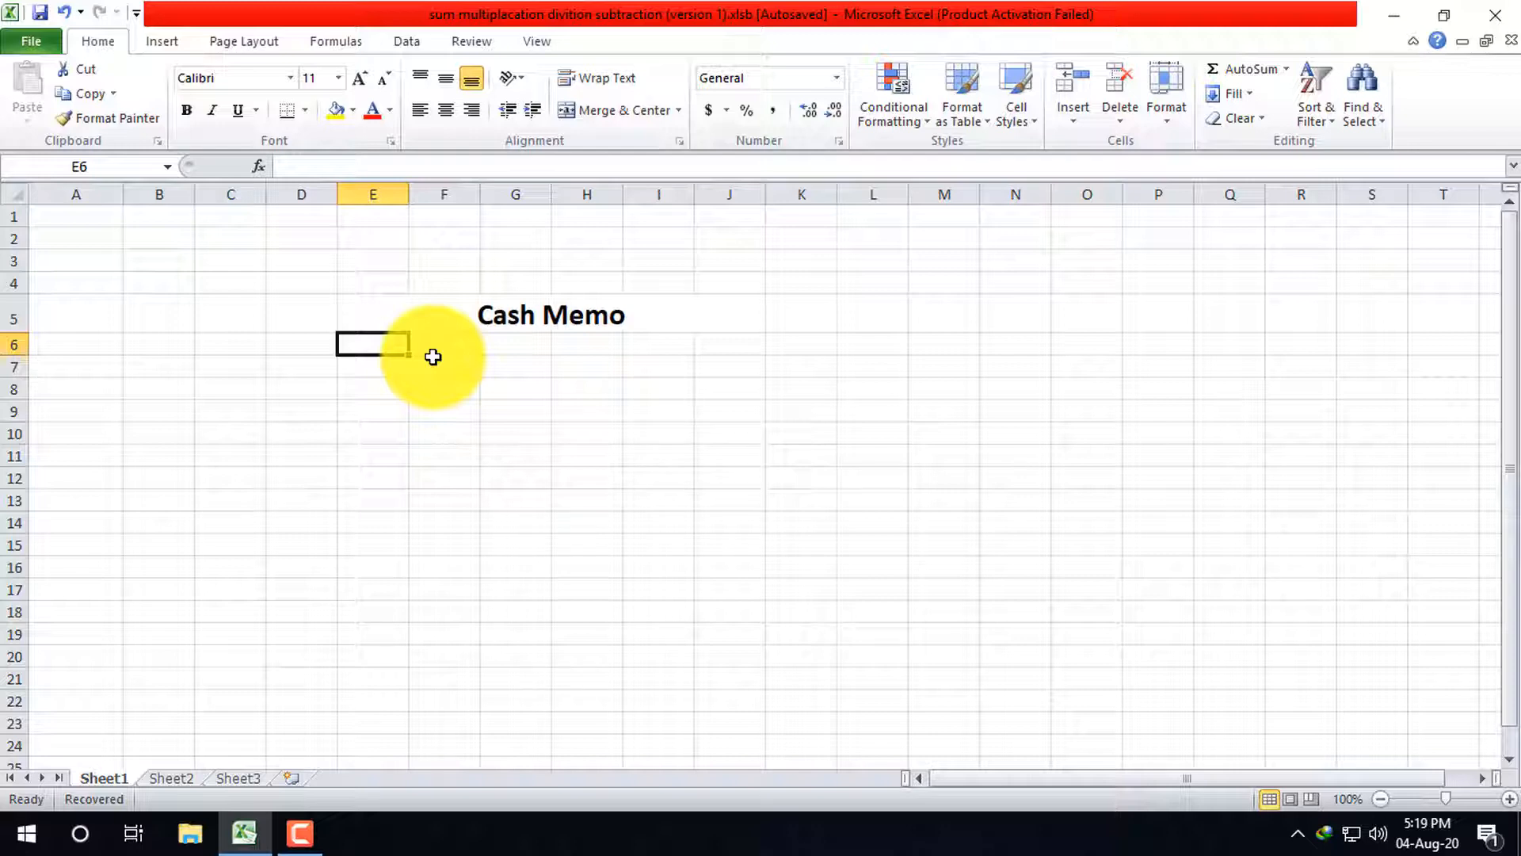
pyautogui.moveTo(343, 343); pyautogui.dragTo(759, 333)
pyautogui.click(607, 116)
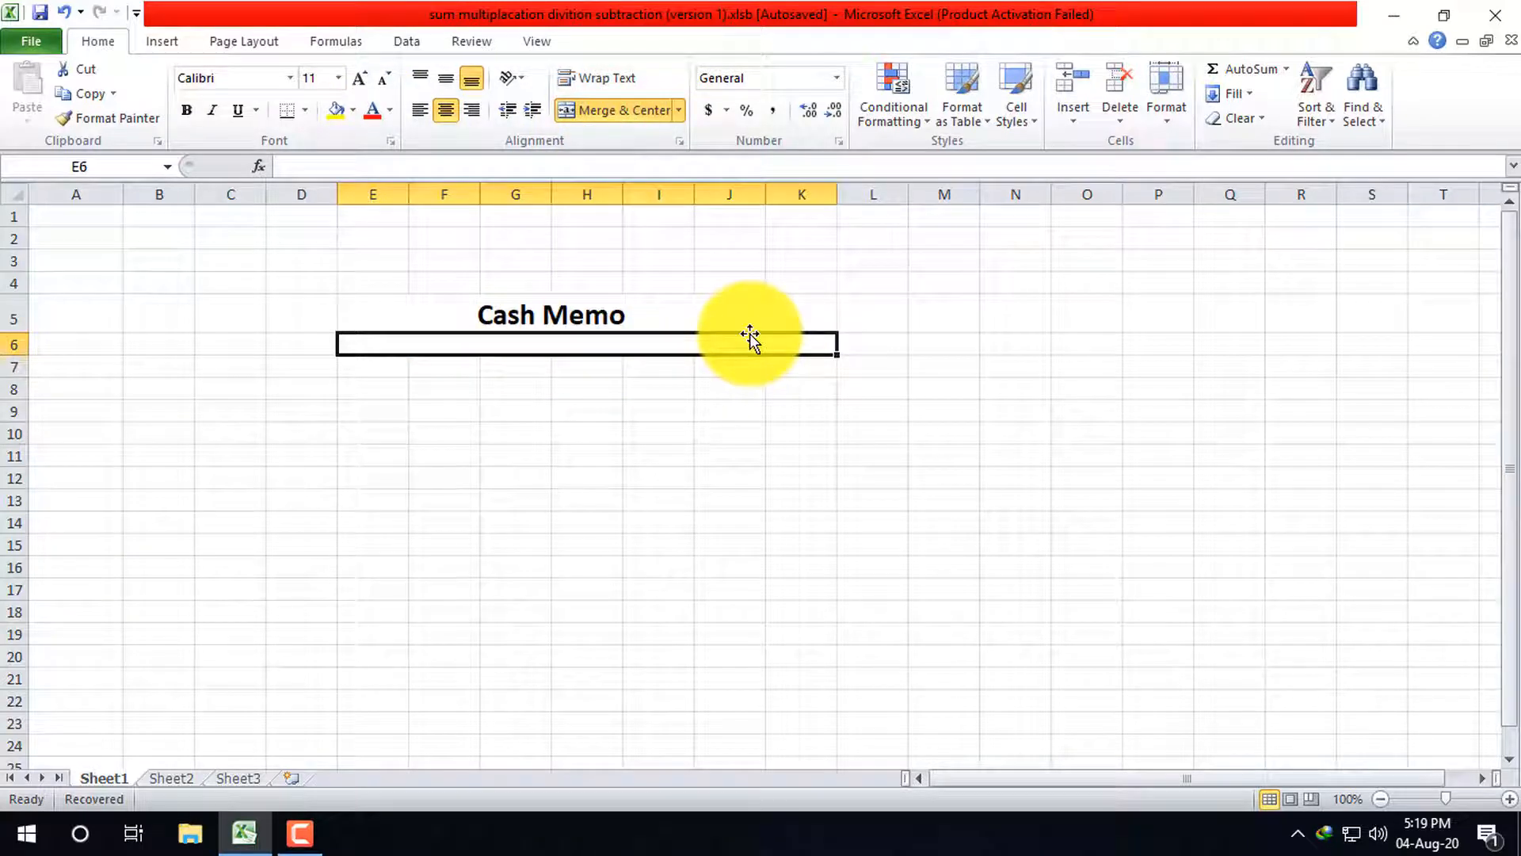
pyautogui.hotkey('ctrl', 'z')
# - Merge and center cells E6 to J6 and enter "Cash Memo of Bangladesh super Store" as the subtitle
pyautogui.moveTo(349, 343); pyautogui.dragTo(749, 341)
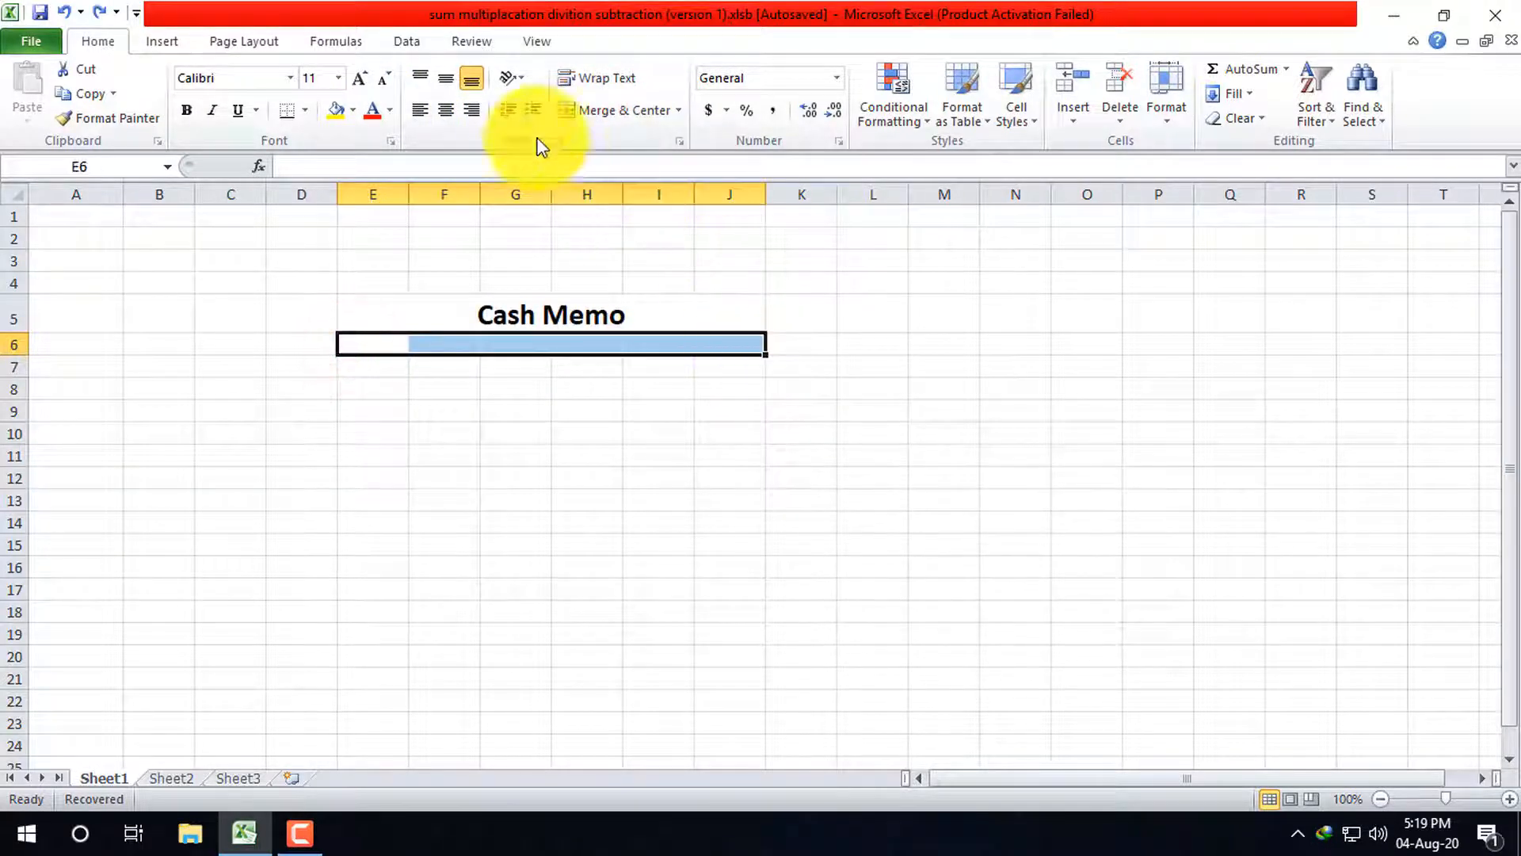
pyautogui.click(642, 111)
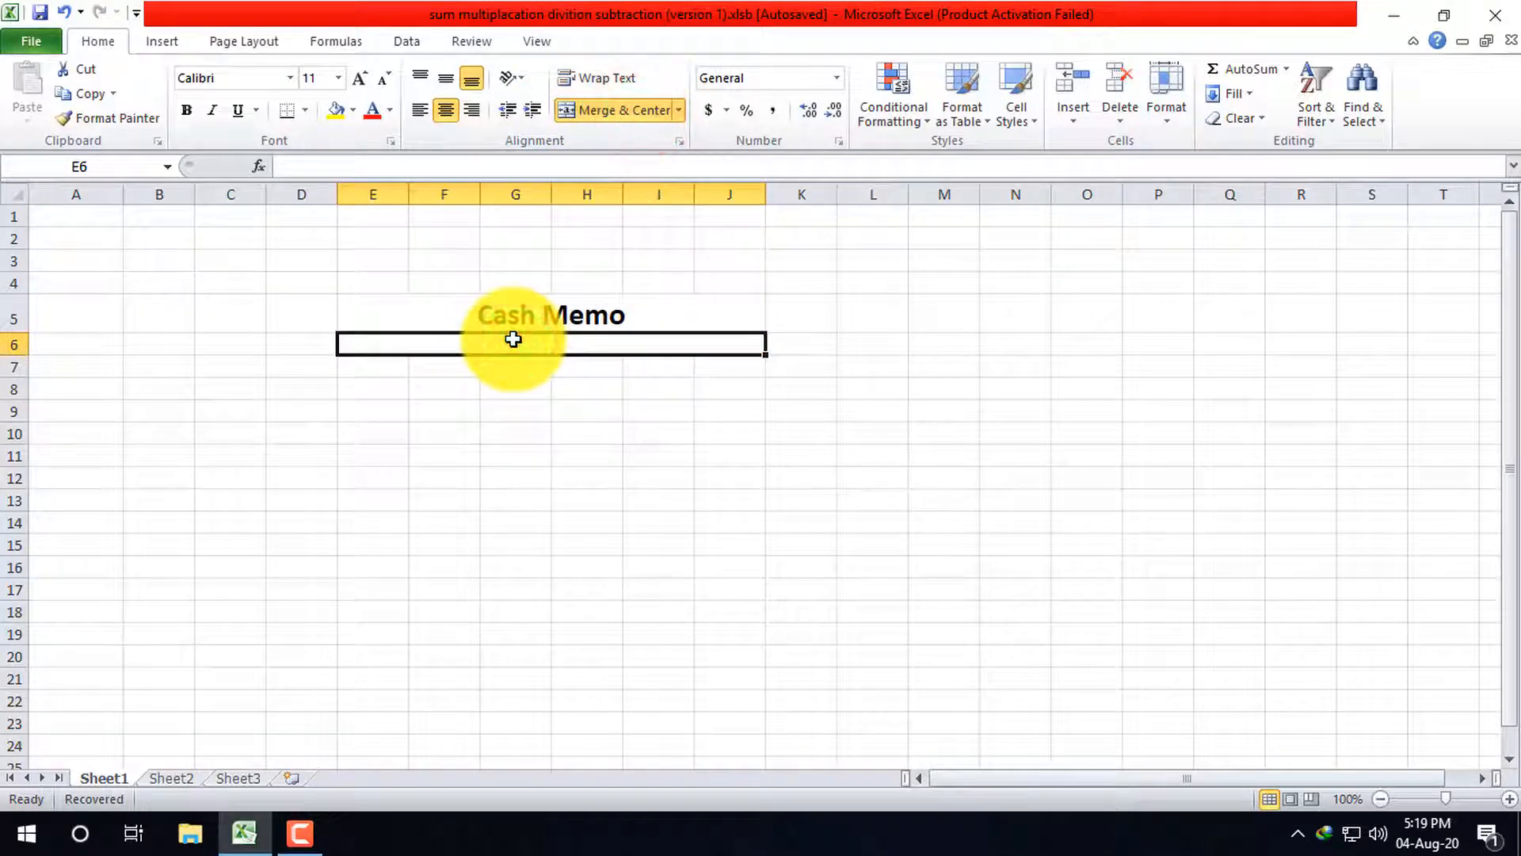
pyautogui.write('Cash Memo of Bangladesh super S')
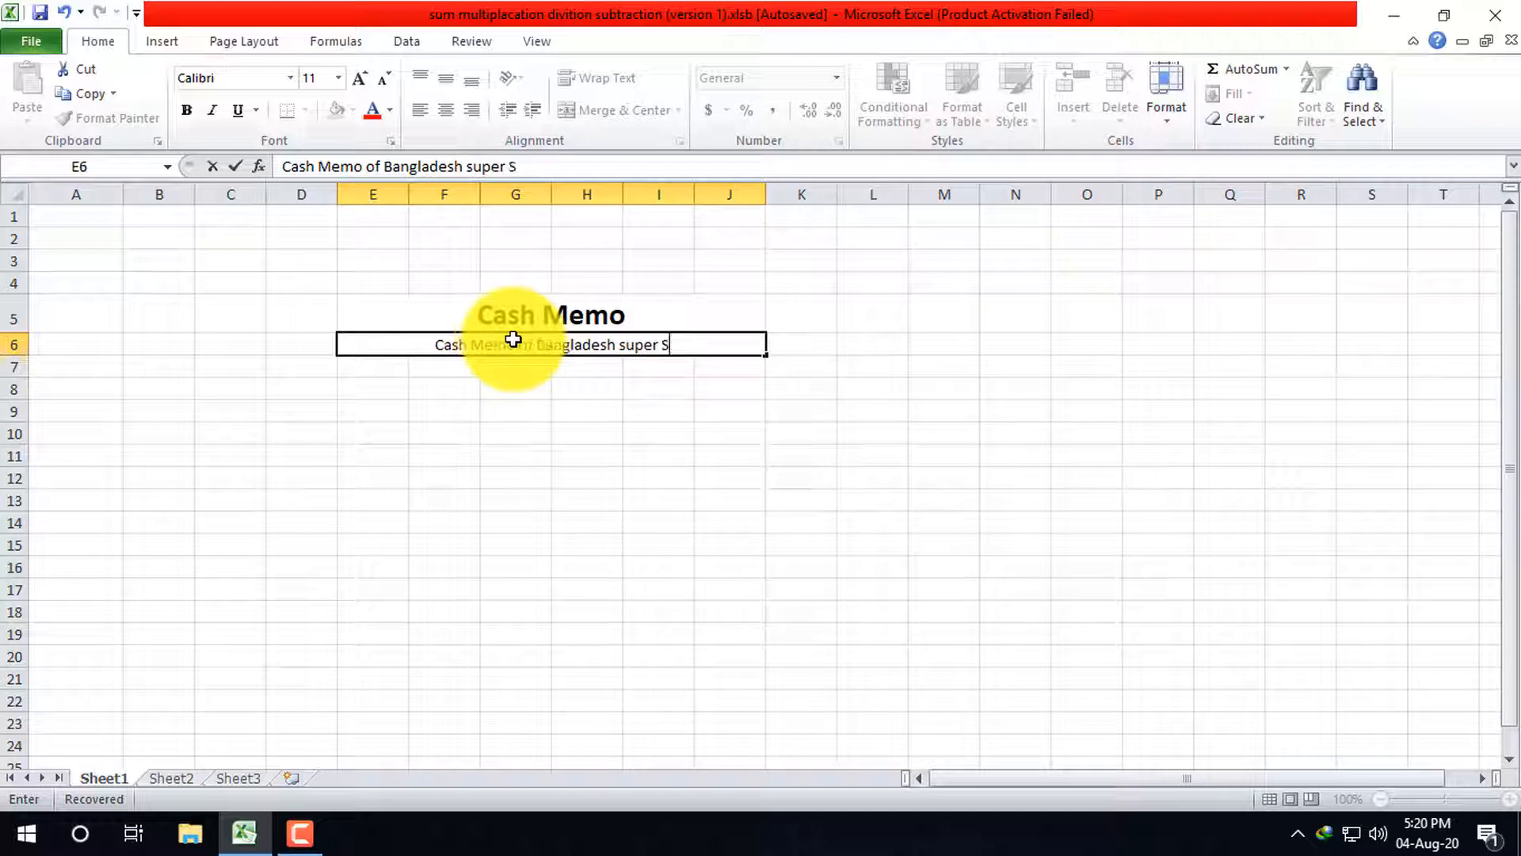
pyautogui.write('ore')
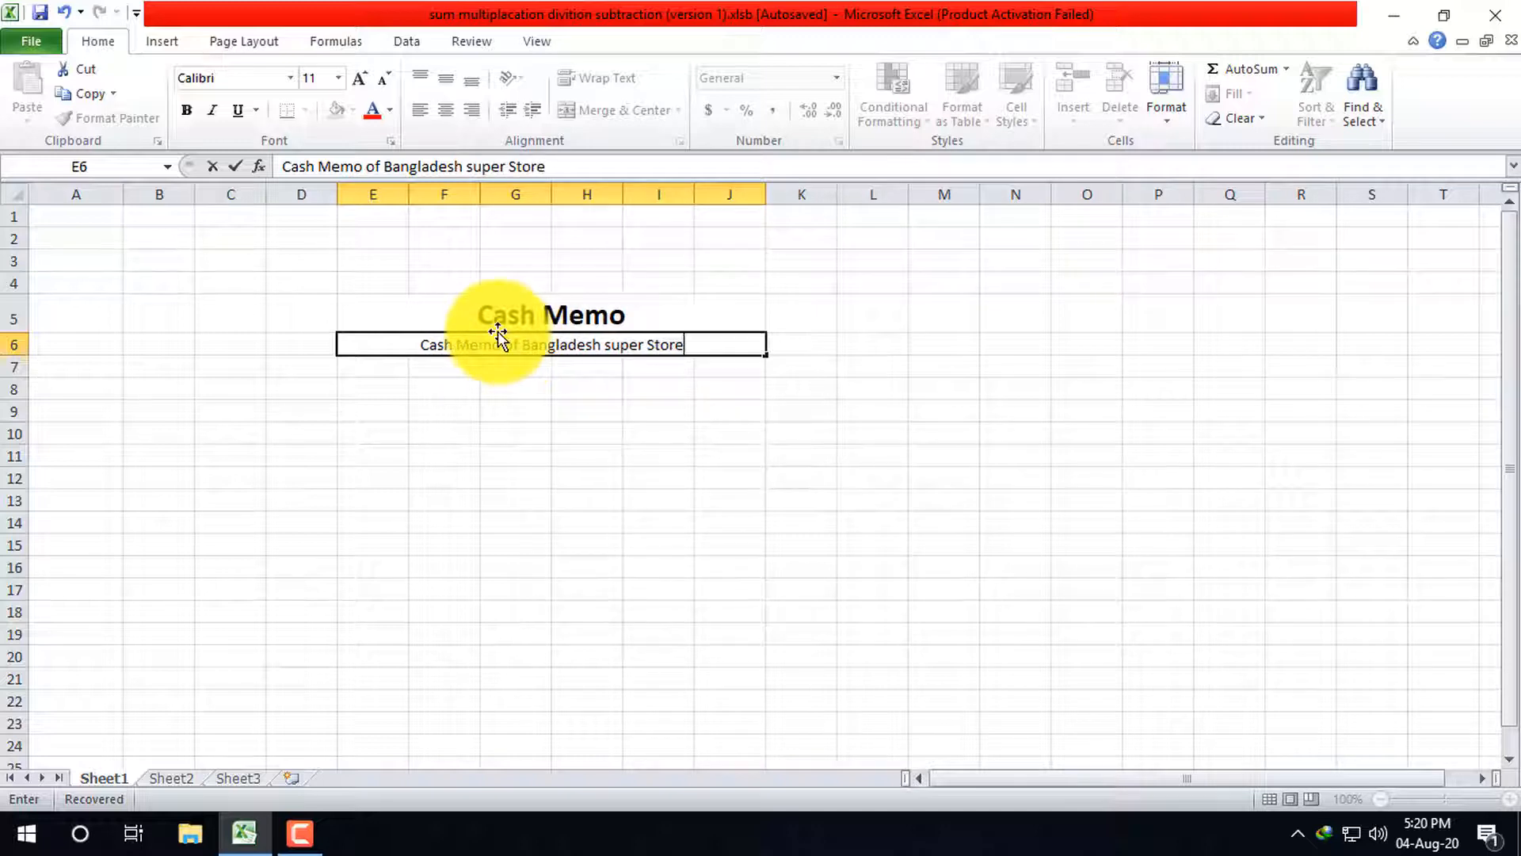
# - Set the subtitle text in E6 to font size 12 without bold
pyautogui.tripleClick(411, 344)
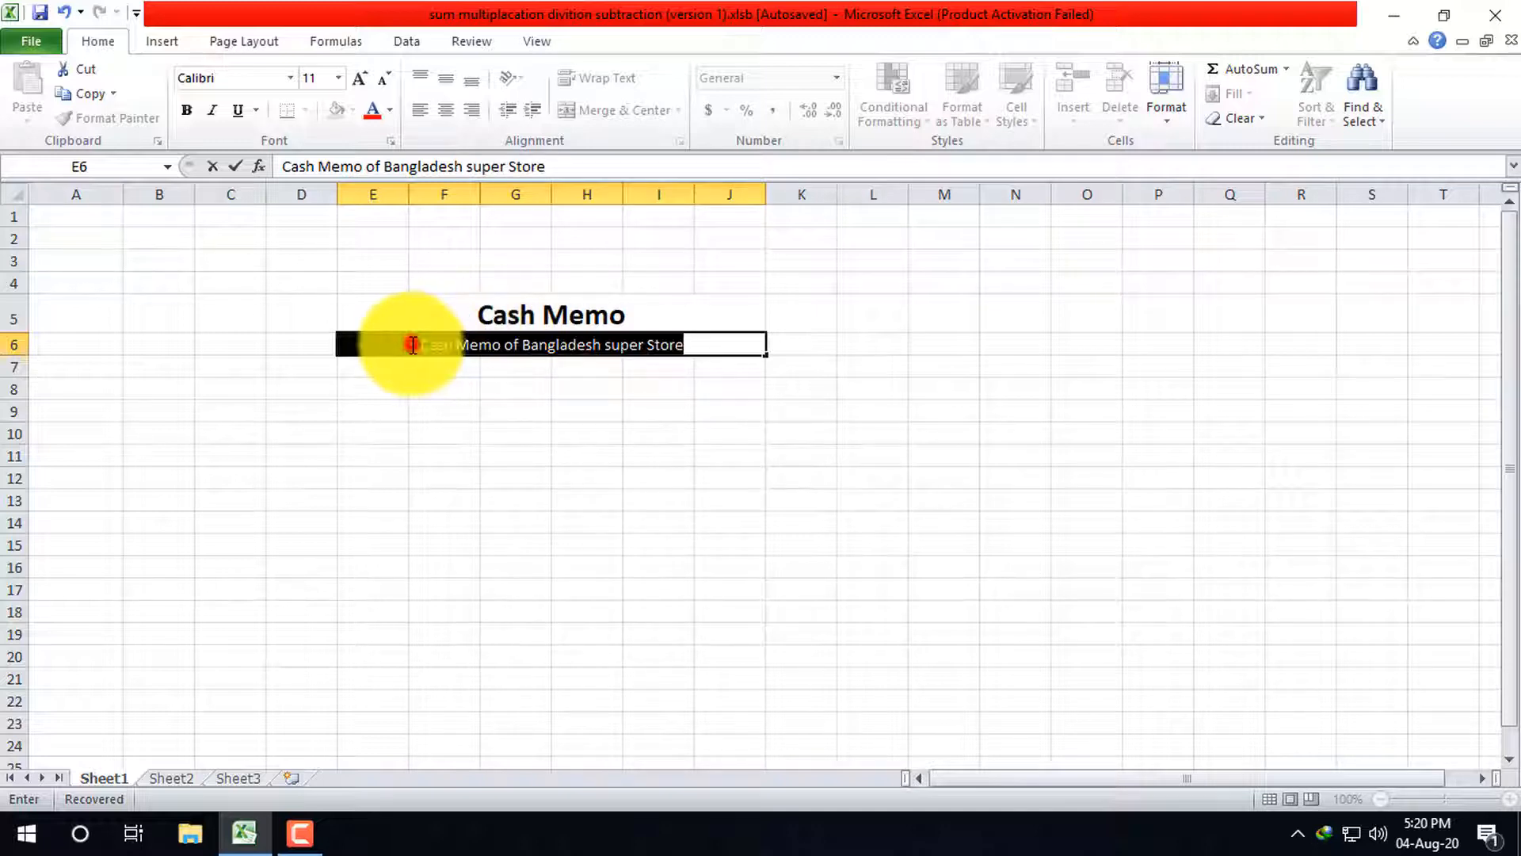
pyautogui.click(194, 112)
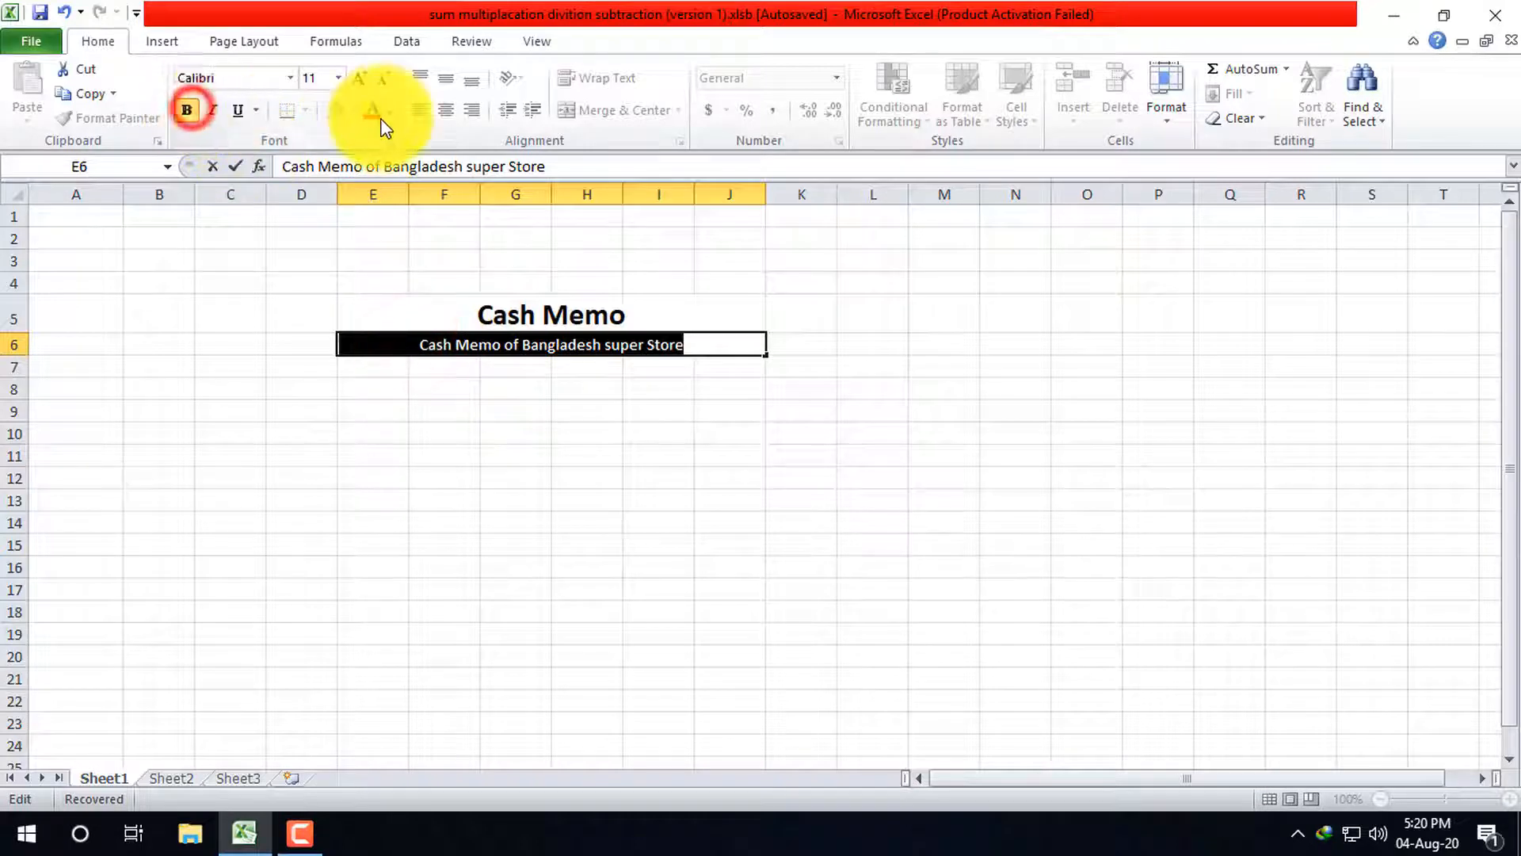
pyautogui.click(186, 110)
pyautogui.click(363, 79)
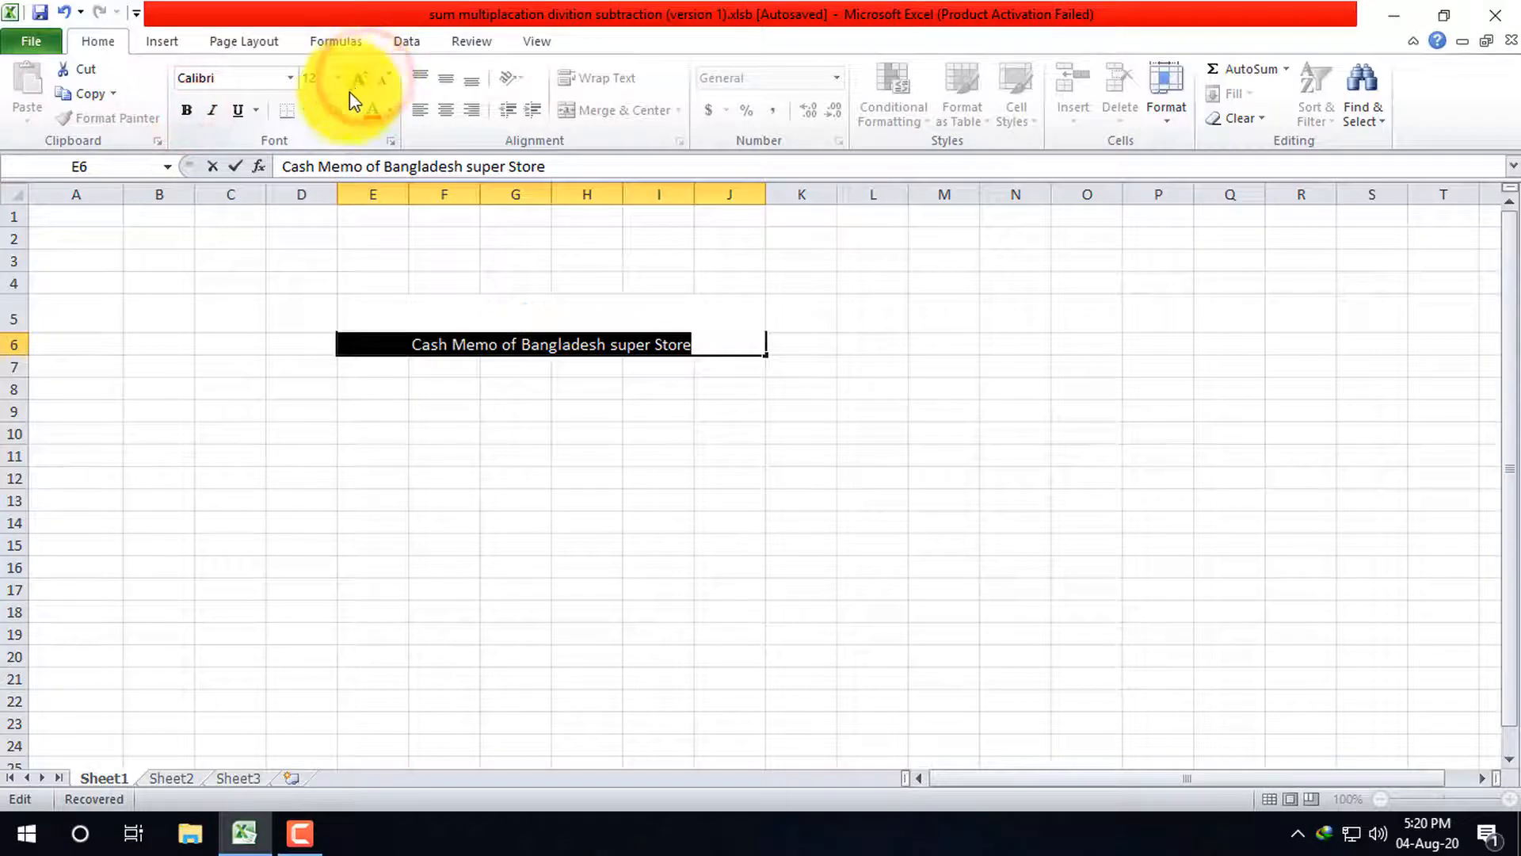
pyautogui.click(589, 308)
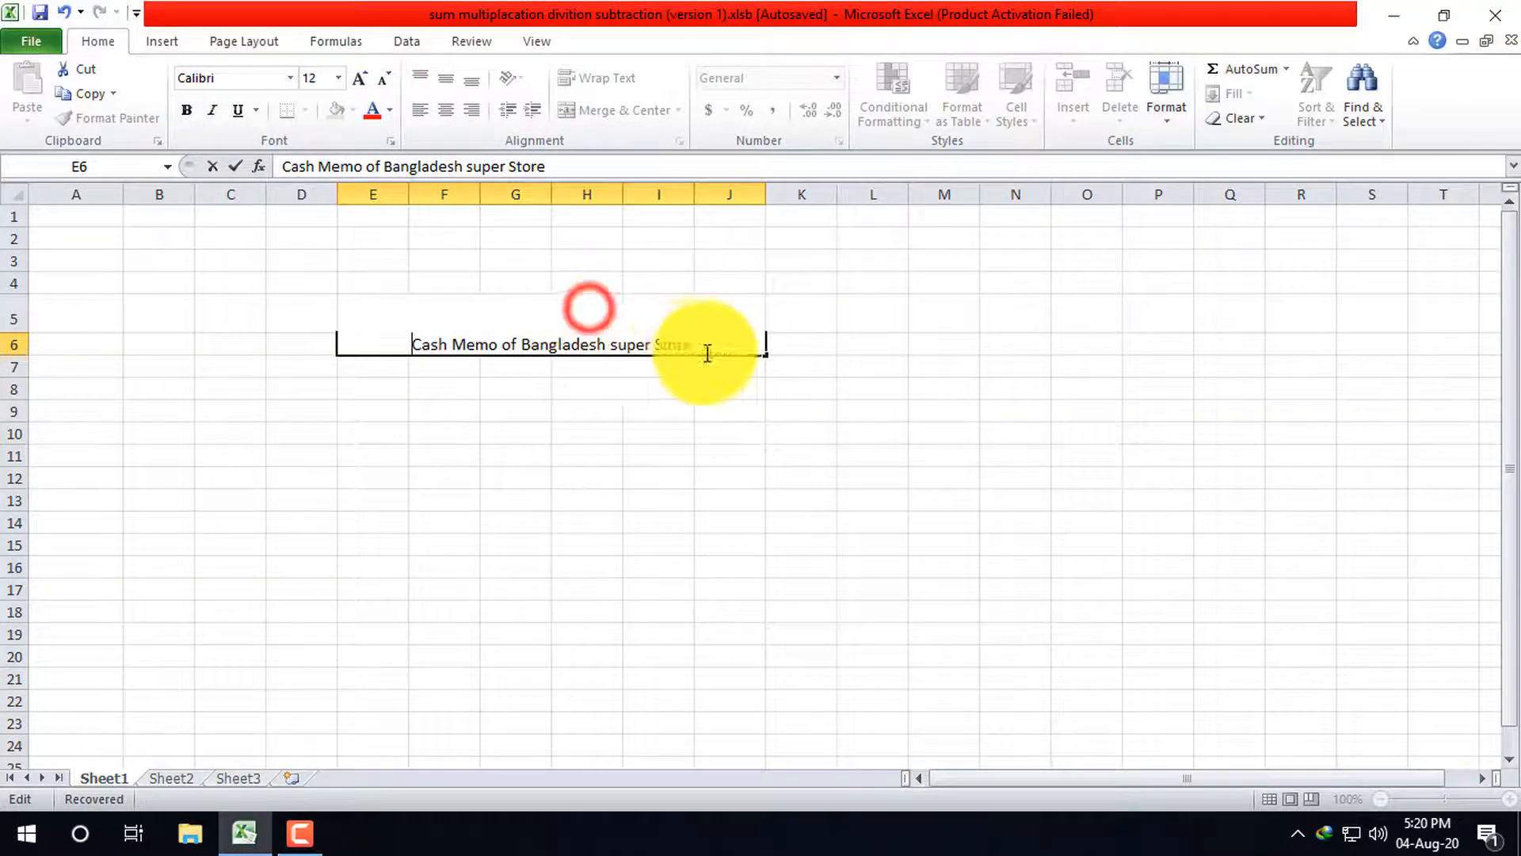
pyautogui.click(711, 352)
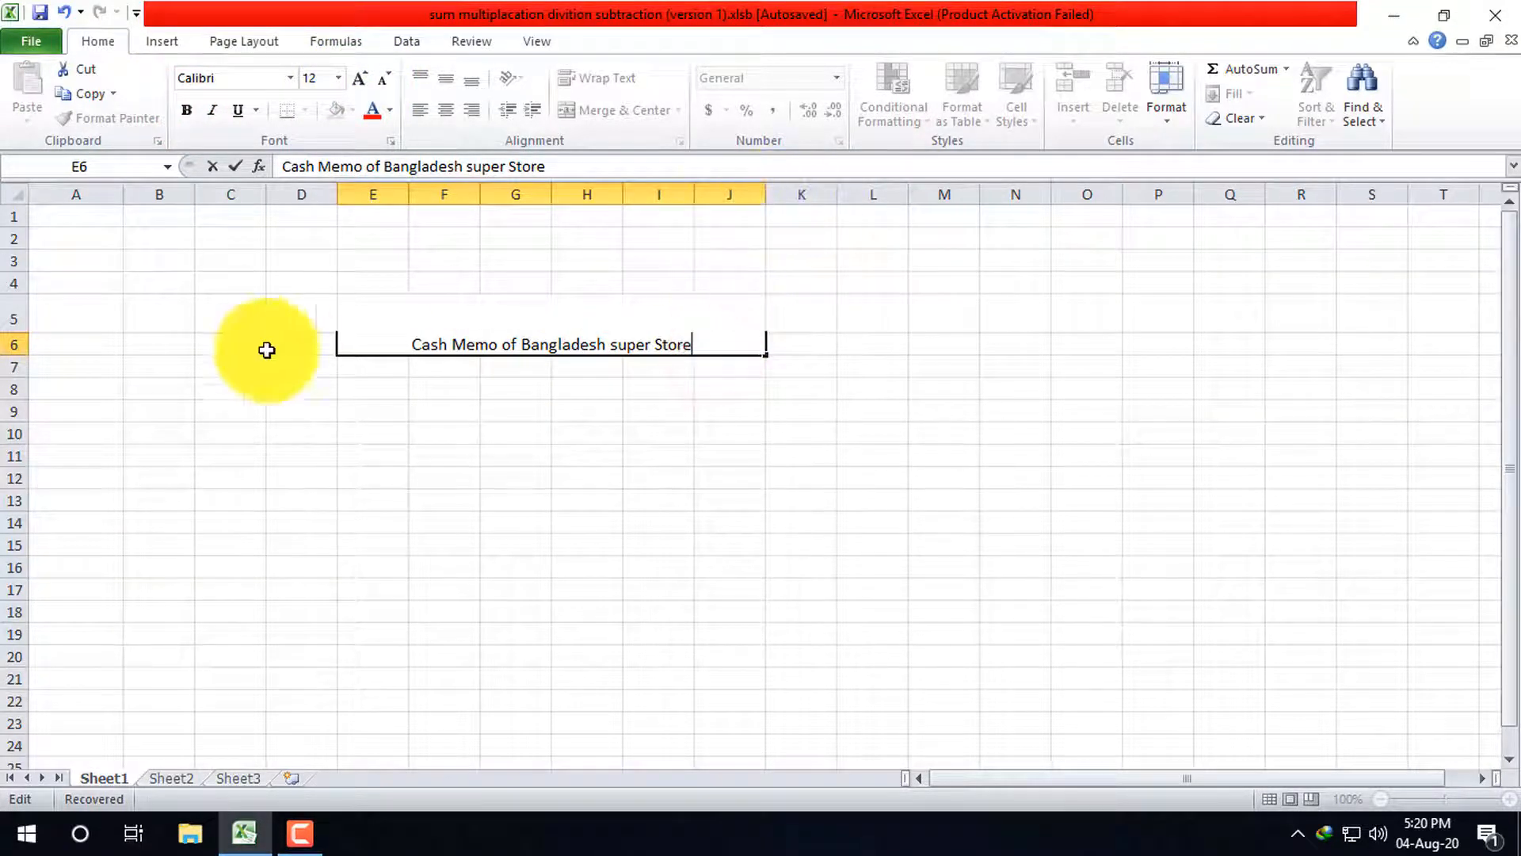
# - Increase the height of row 6 slightly and align its contents vertically to the middle
pyautogui.click(16, 346)
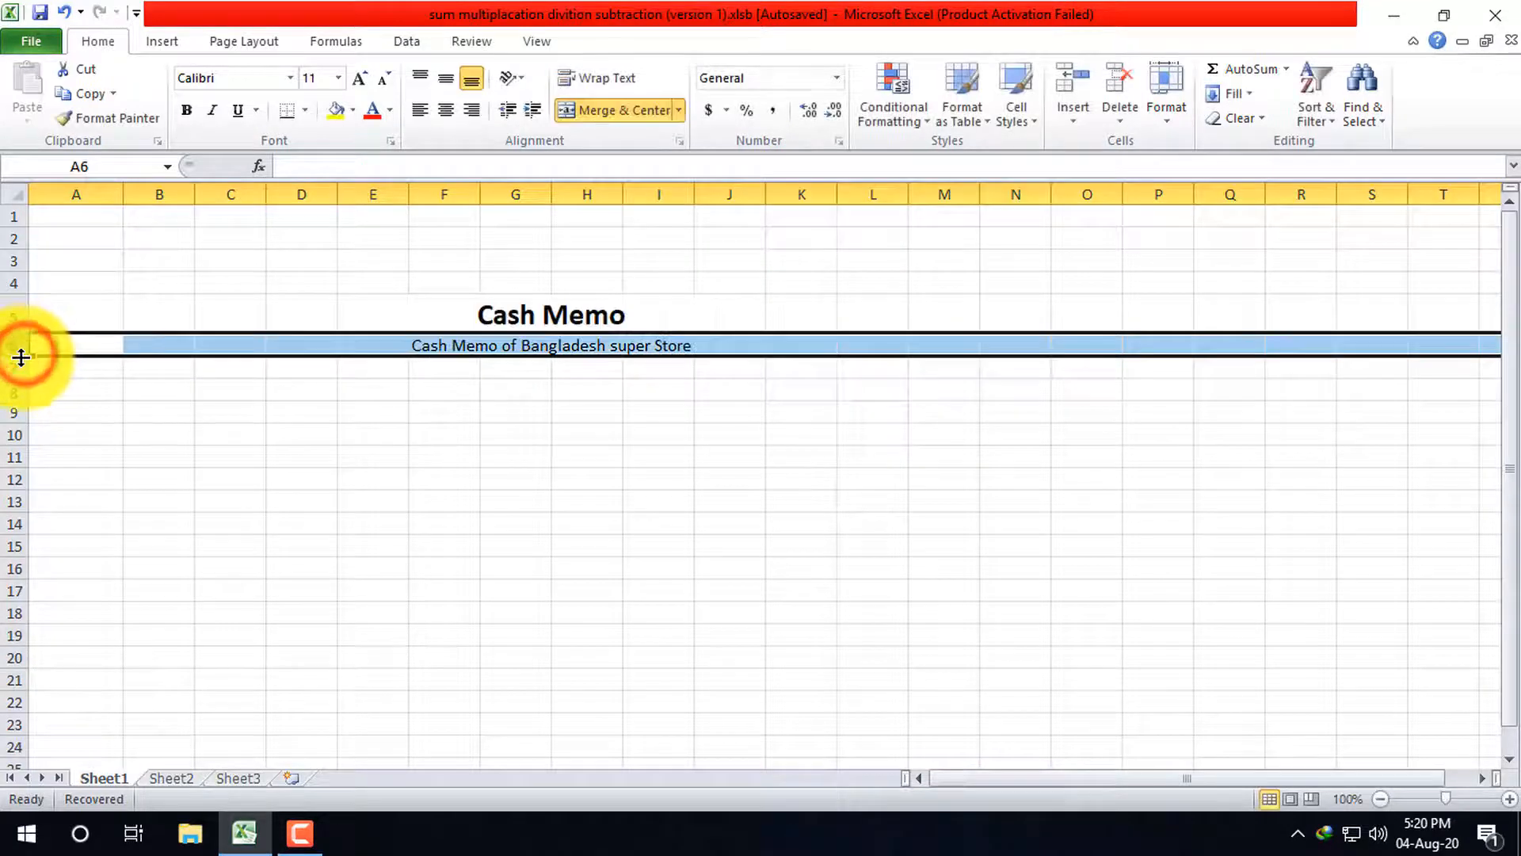
pyautogui.moveTo(21, 357); pyautogui.dragTo(21, 366)
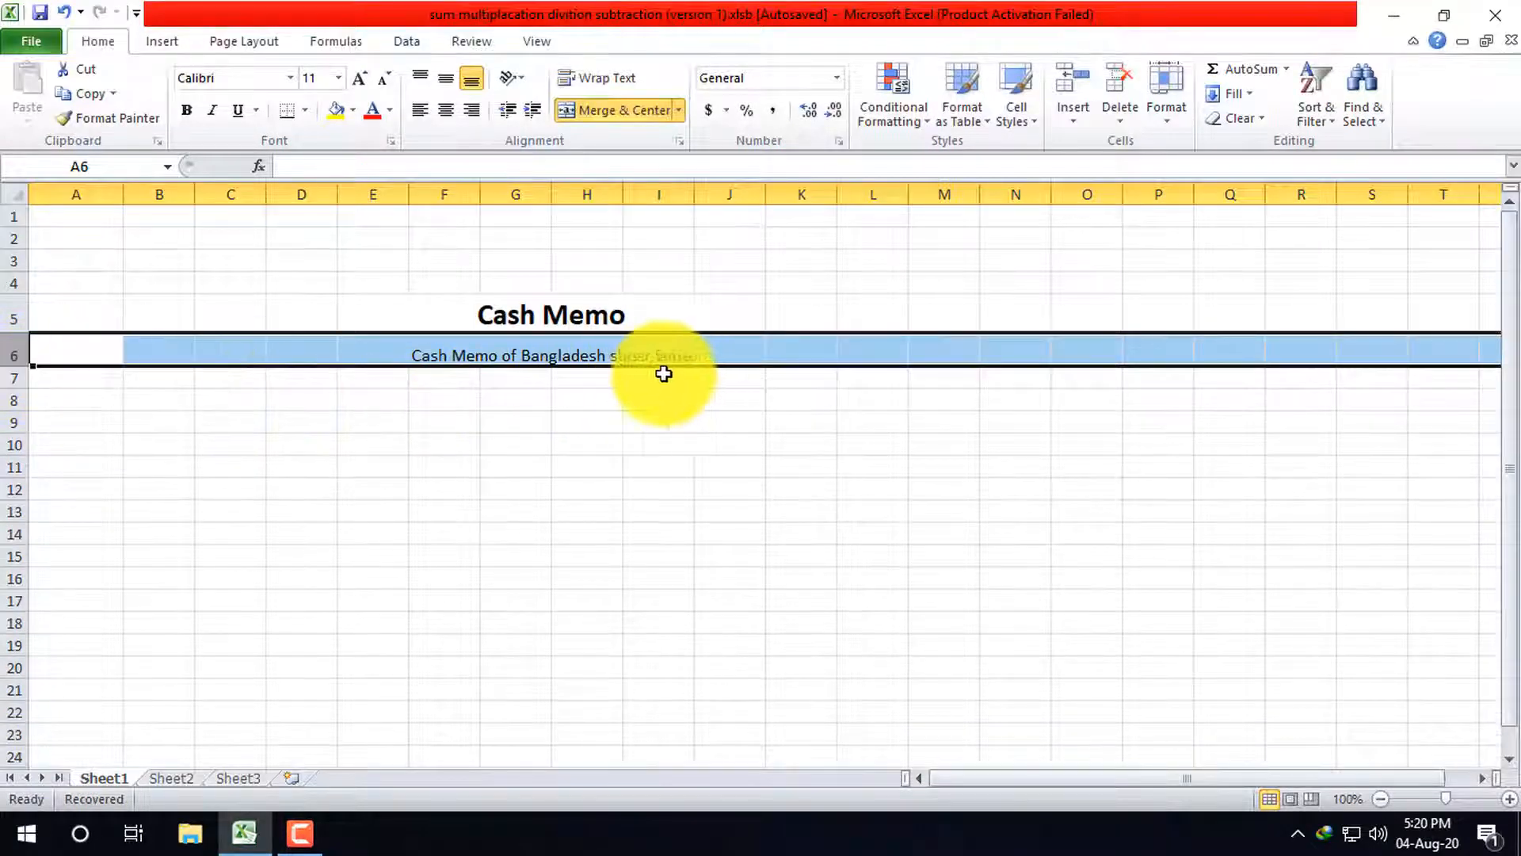
pyautogui.click(445, 112)
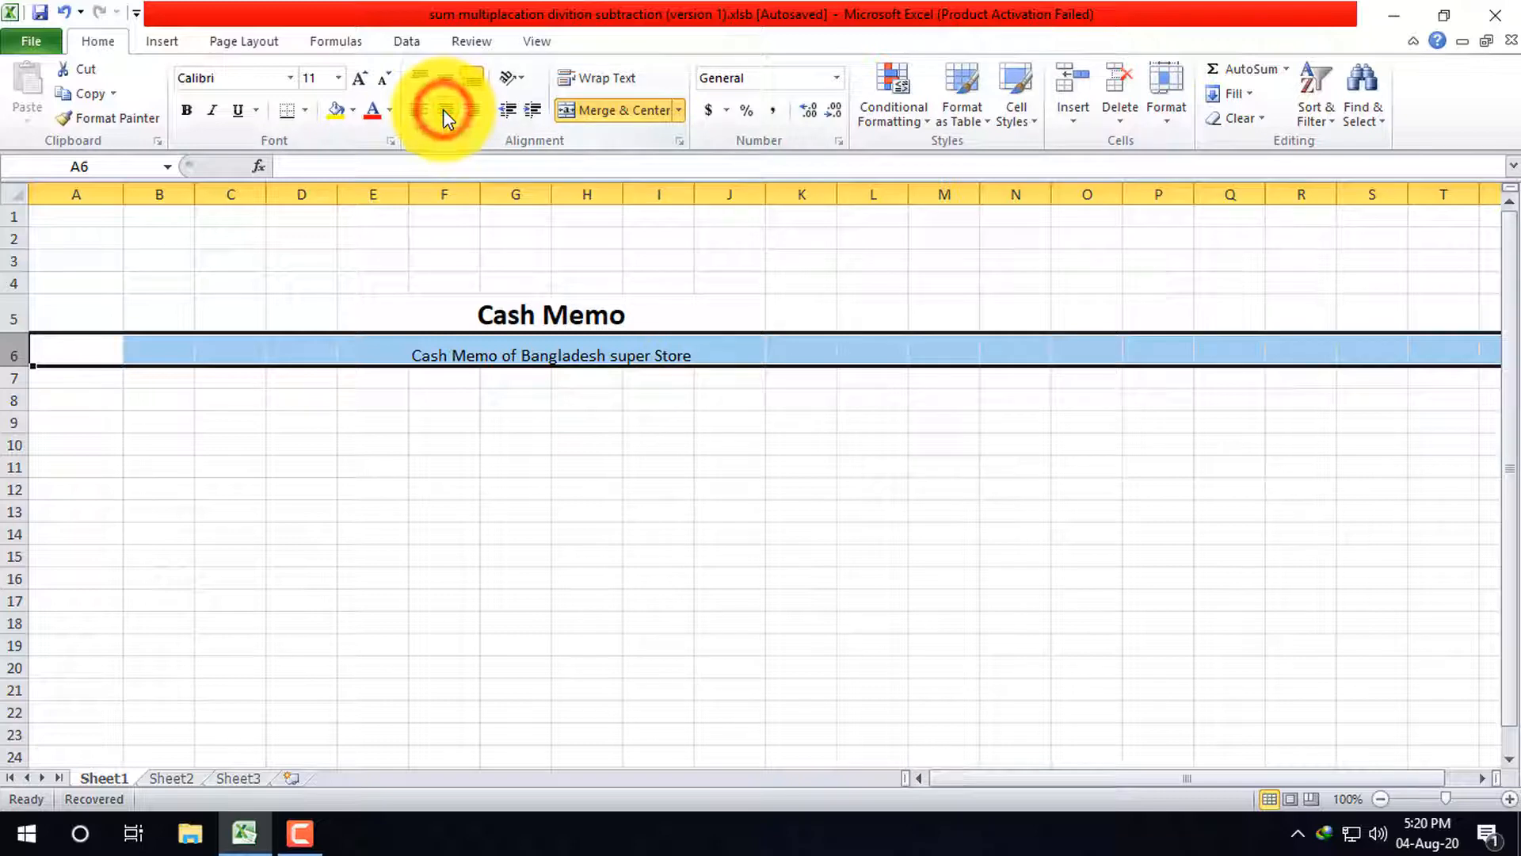
pyautogui.click(443, 109)
pyautogui.click(444, 109)
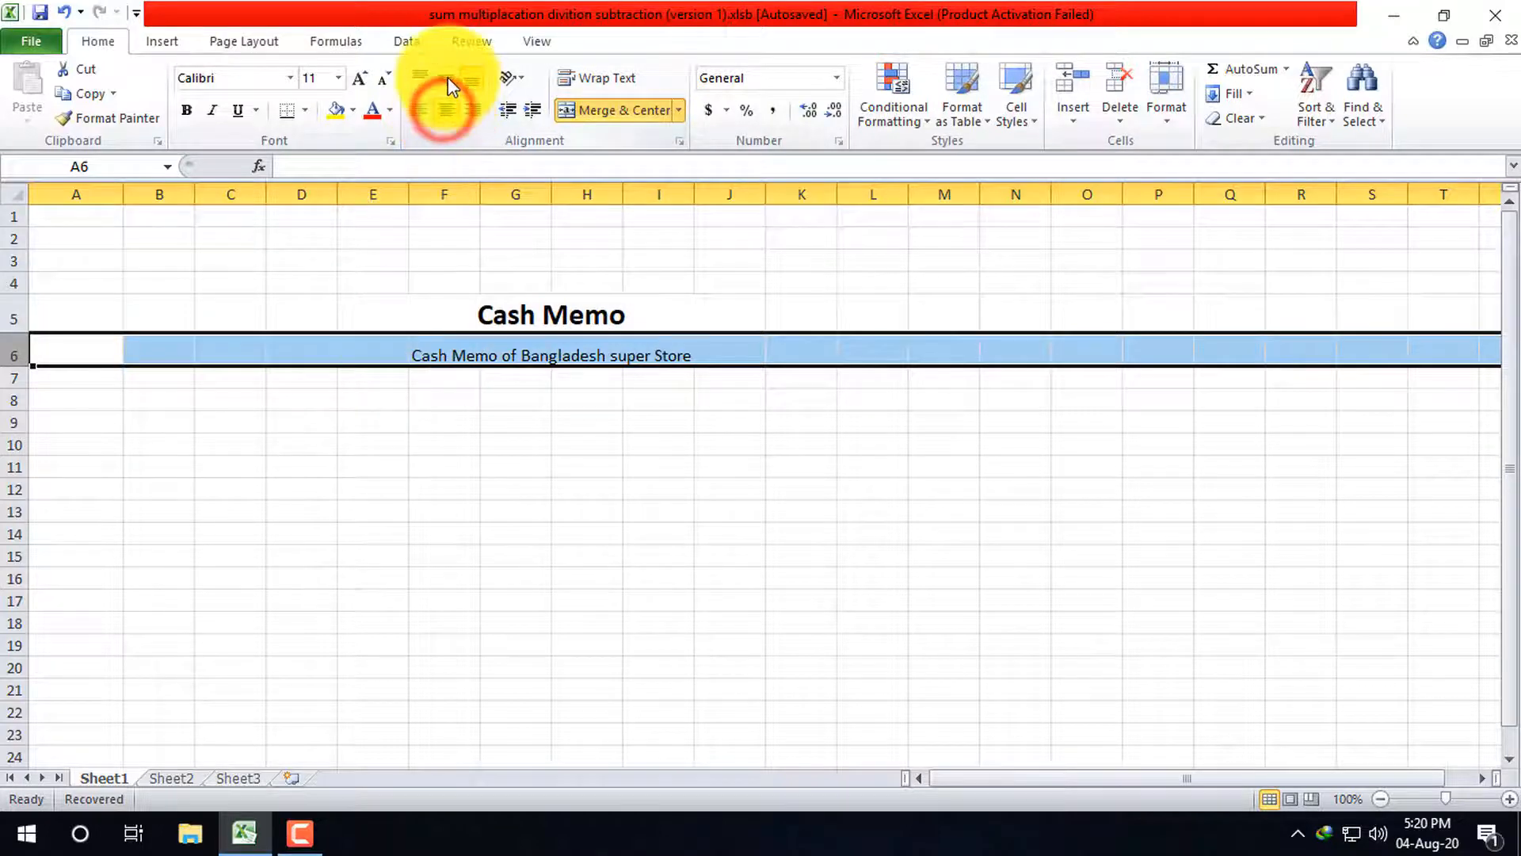
pyautogui.click(447, 77)
pyautogui.click(743, 351)
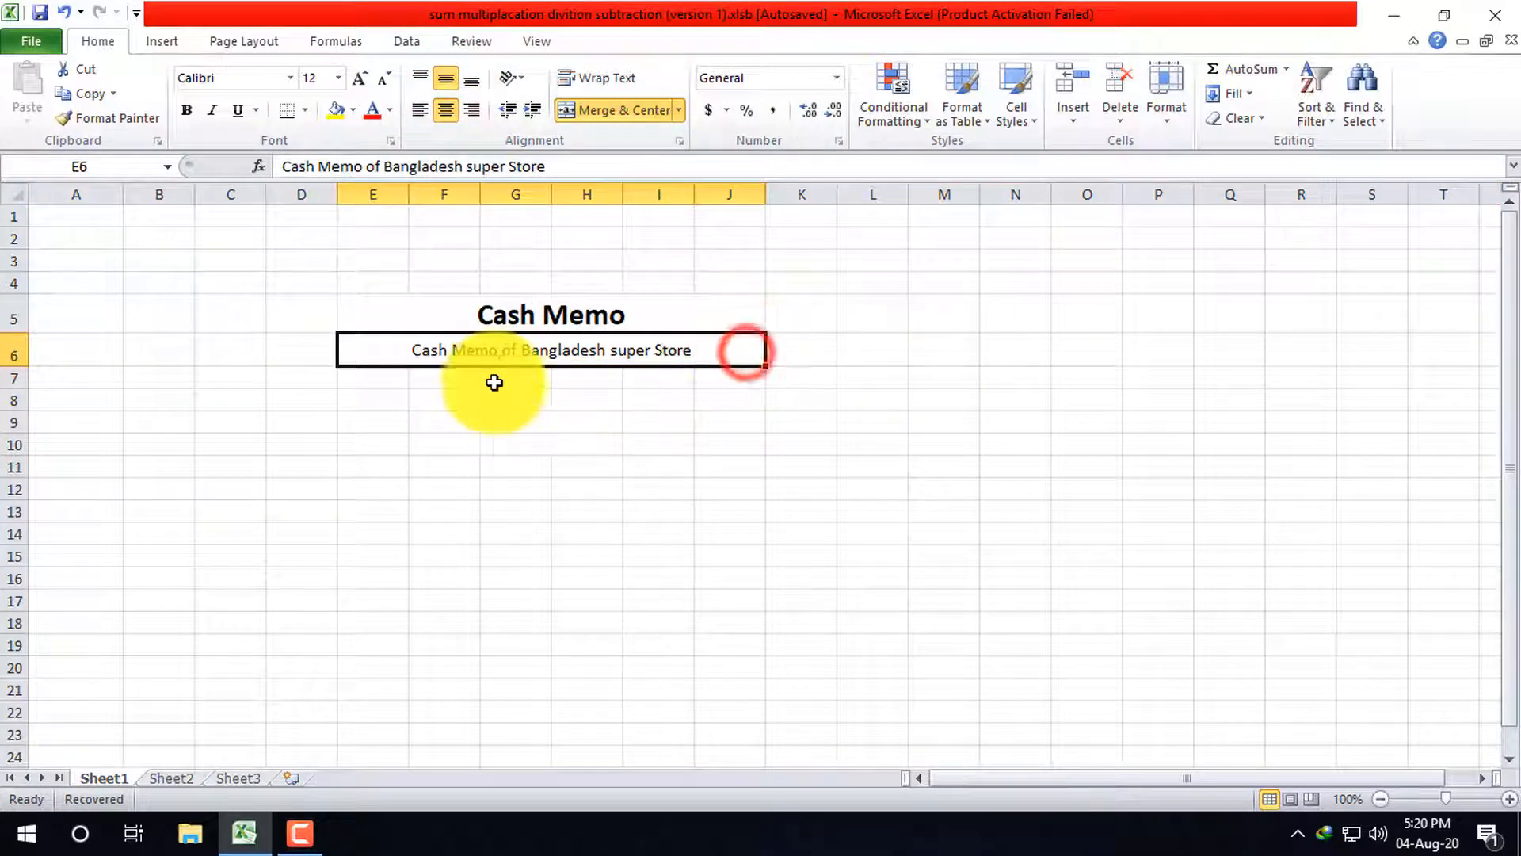
# - Make the "Cash Memo of Bangladesh super Store" subtitle bold
pyautogui.click(385, 380)
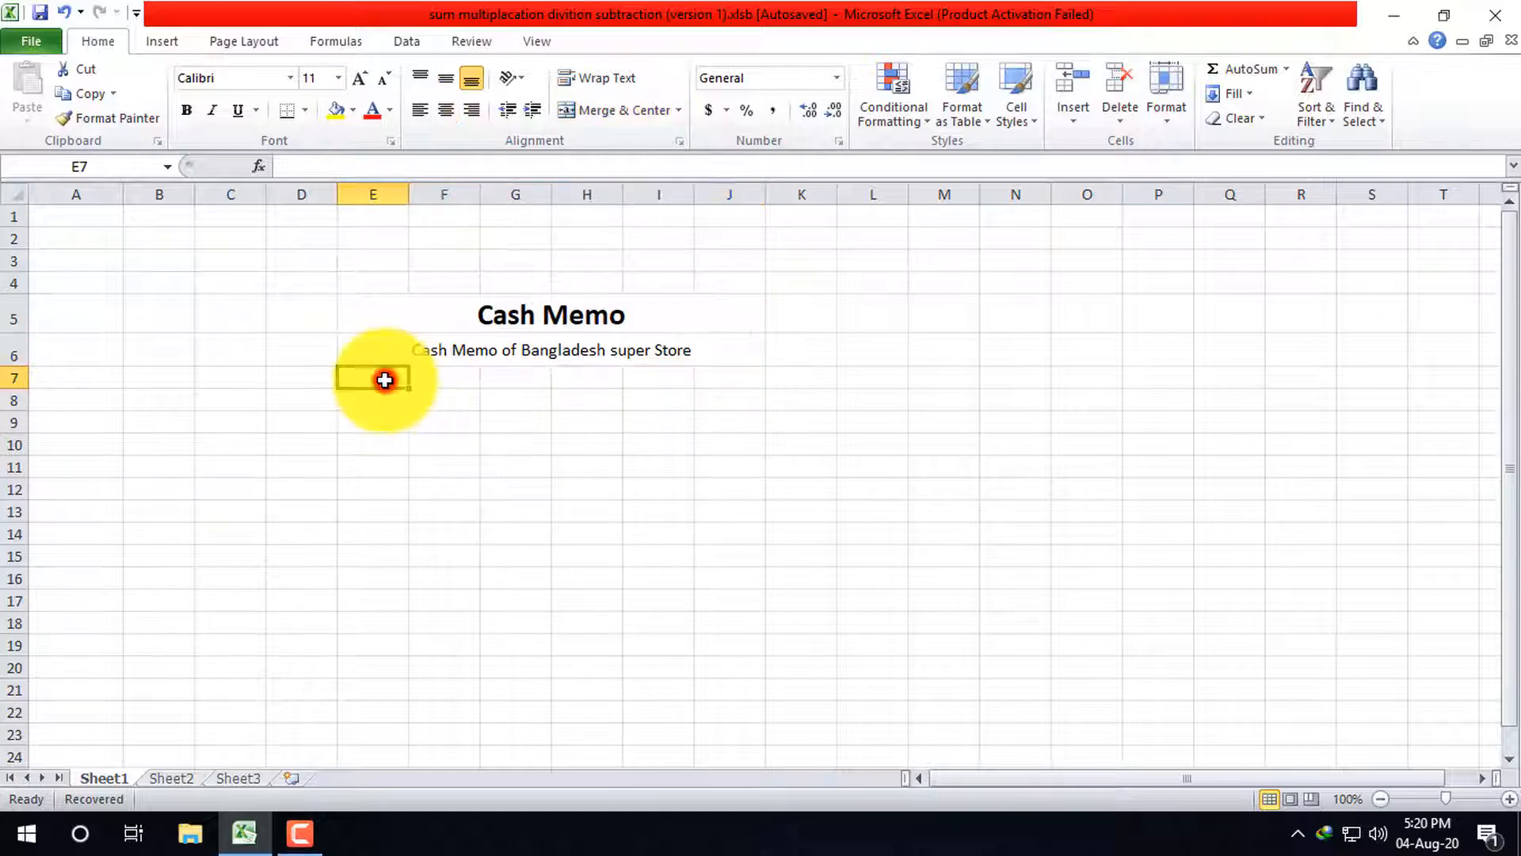
pyautogui.click(708, 350)
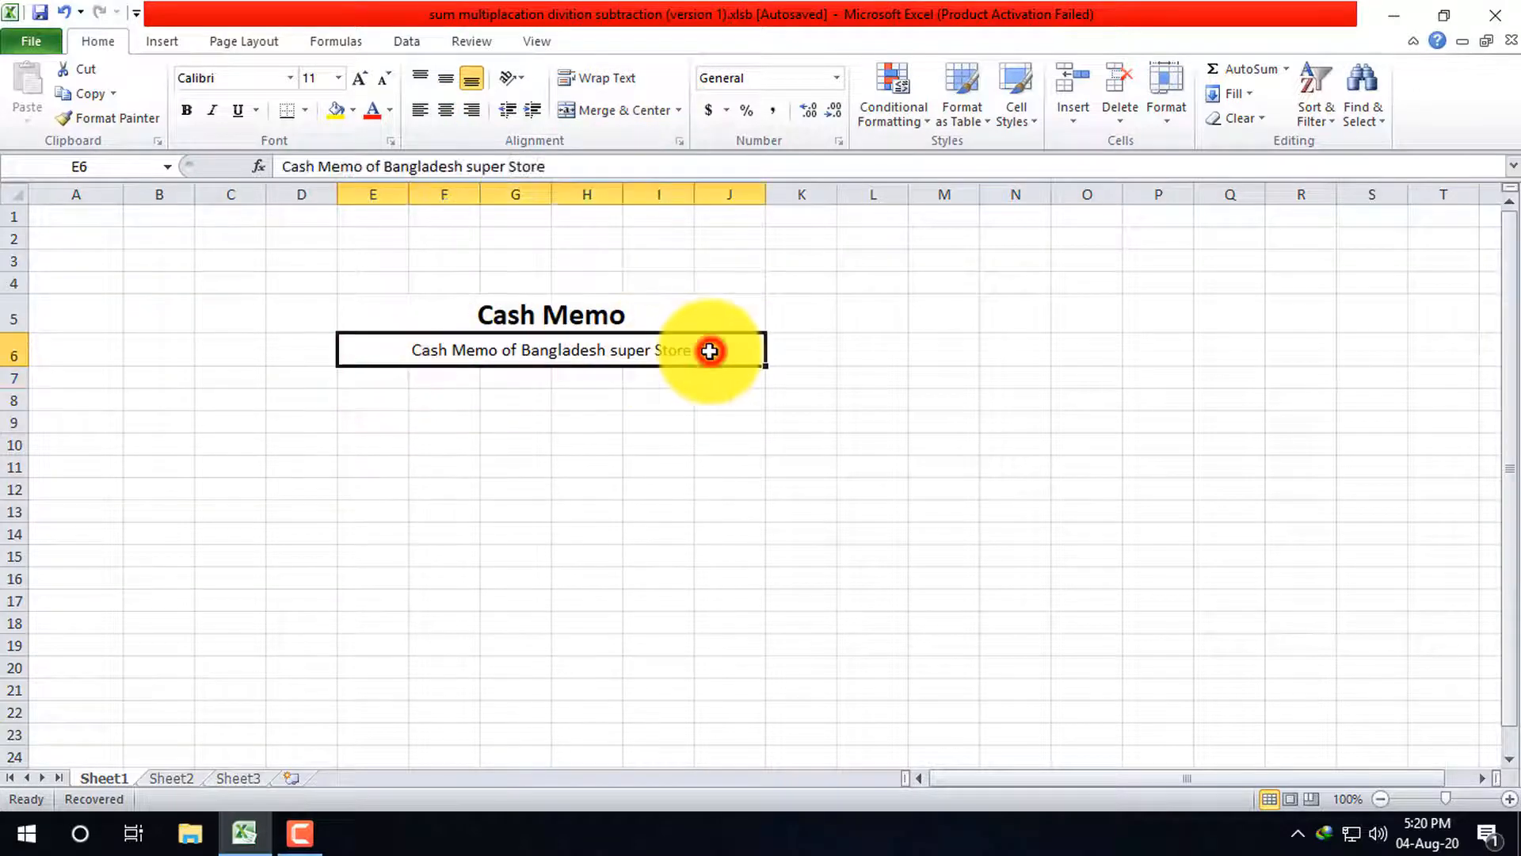
pyautogui.click(187, 110)
pyautogui.click(388, 393)
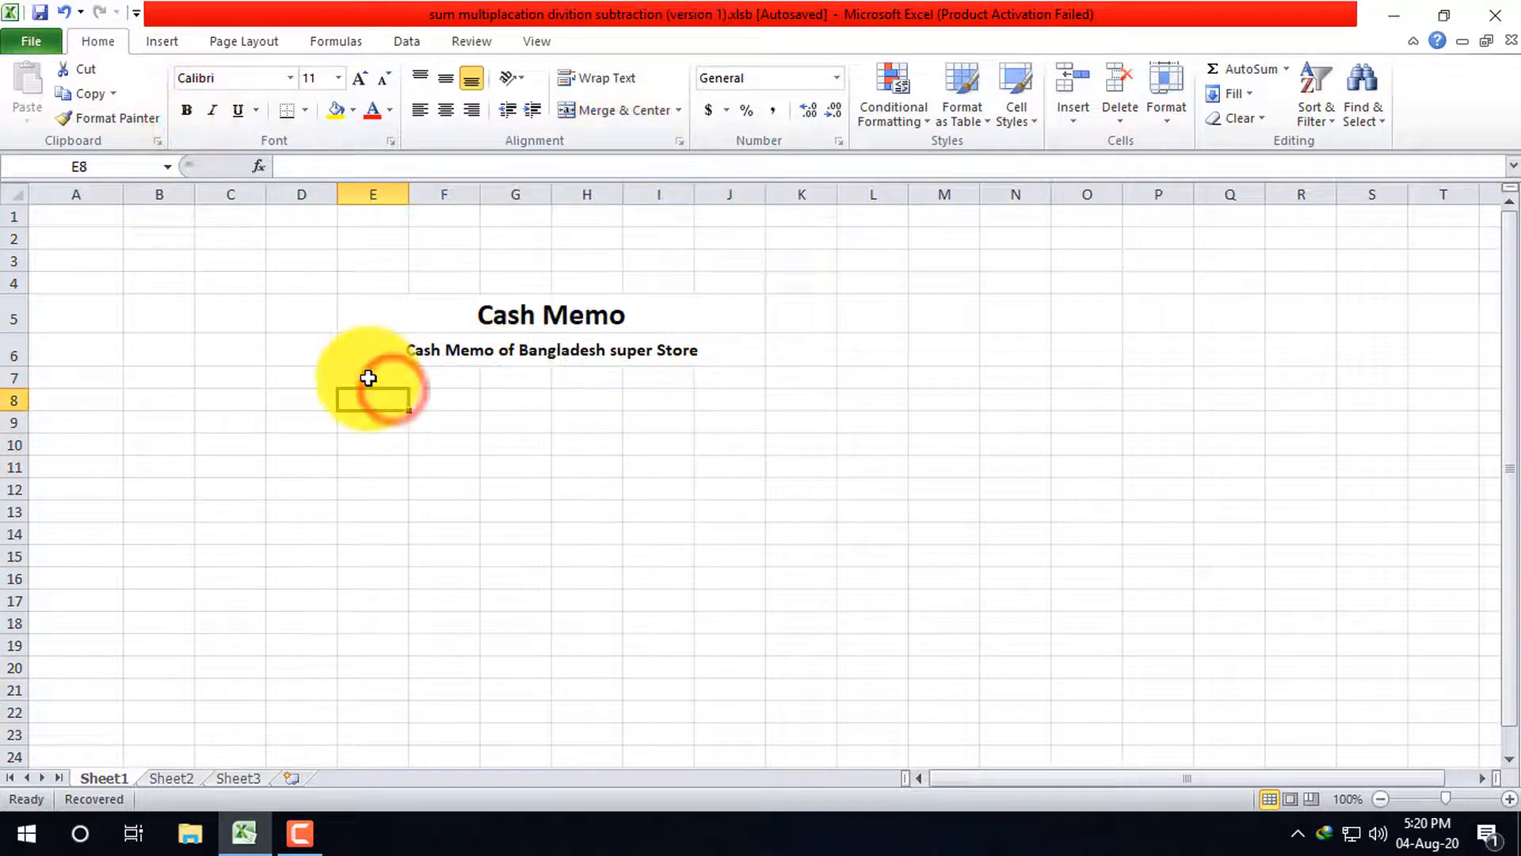
# - Merge and center cells E7 to I7 and enter "Malibag plaza" as the address line
pyautogui.click(368, 378)
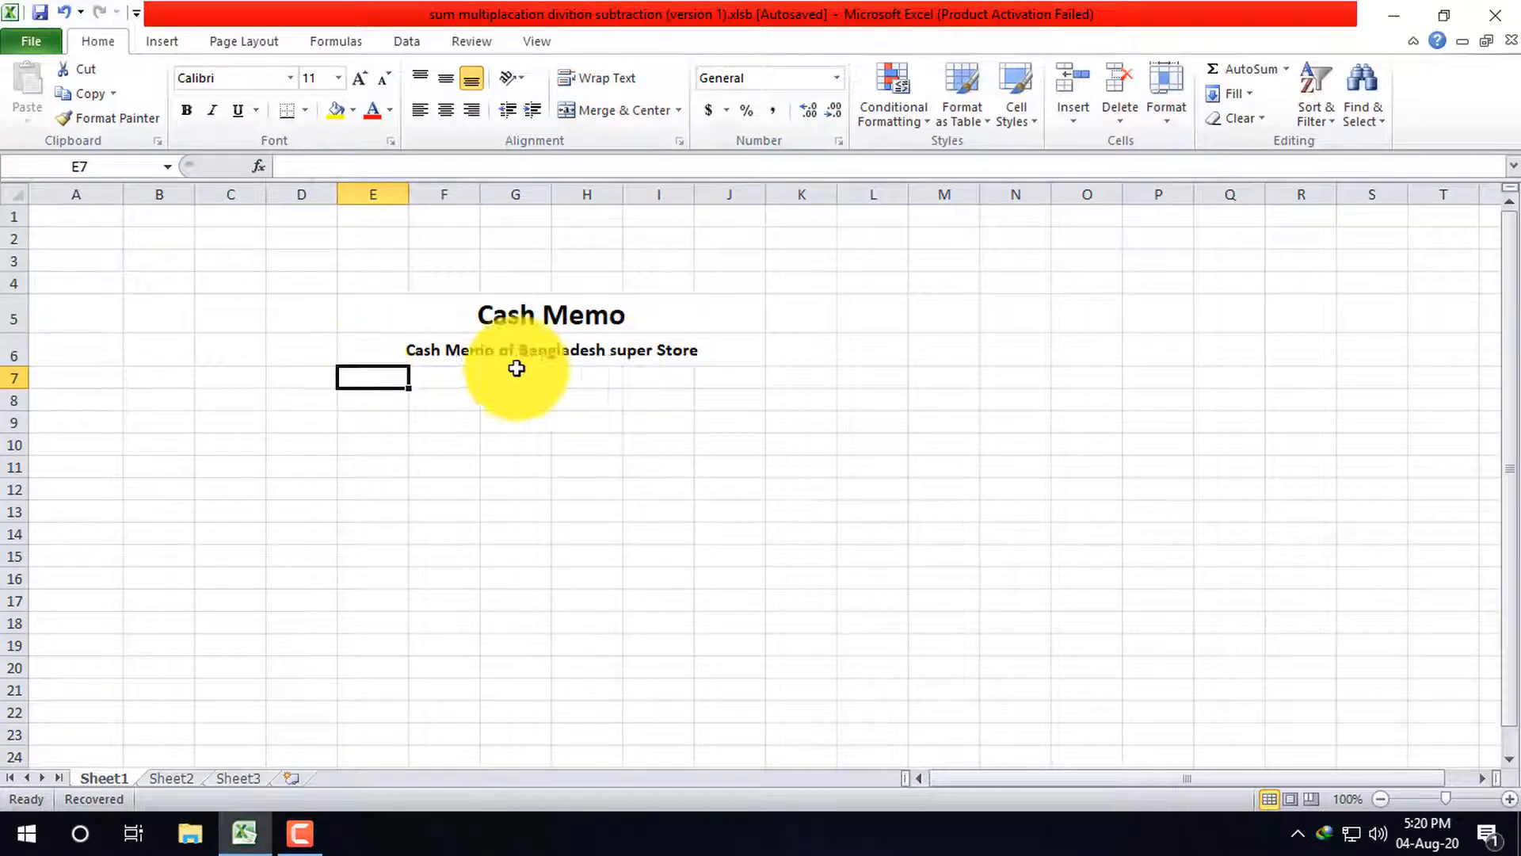
pyautogui.moveTo(400, 381); pyautogui.dragTo(785, 382)
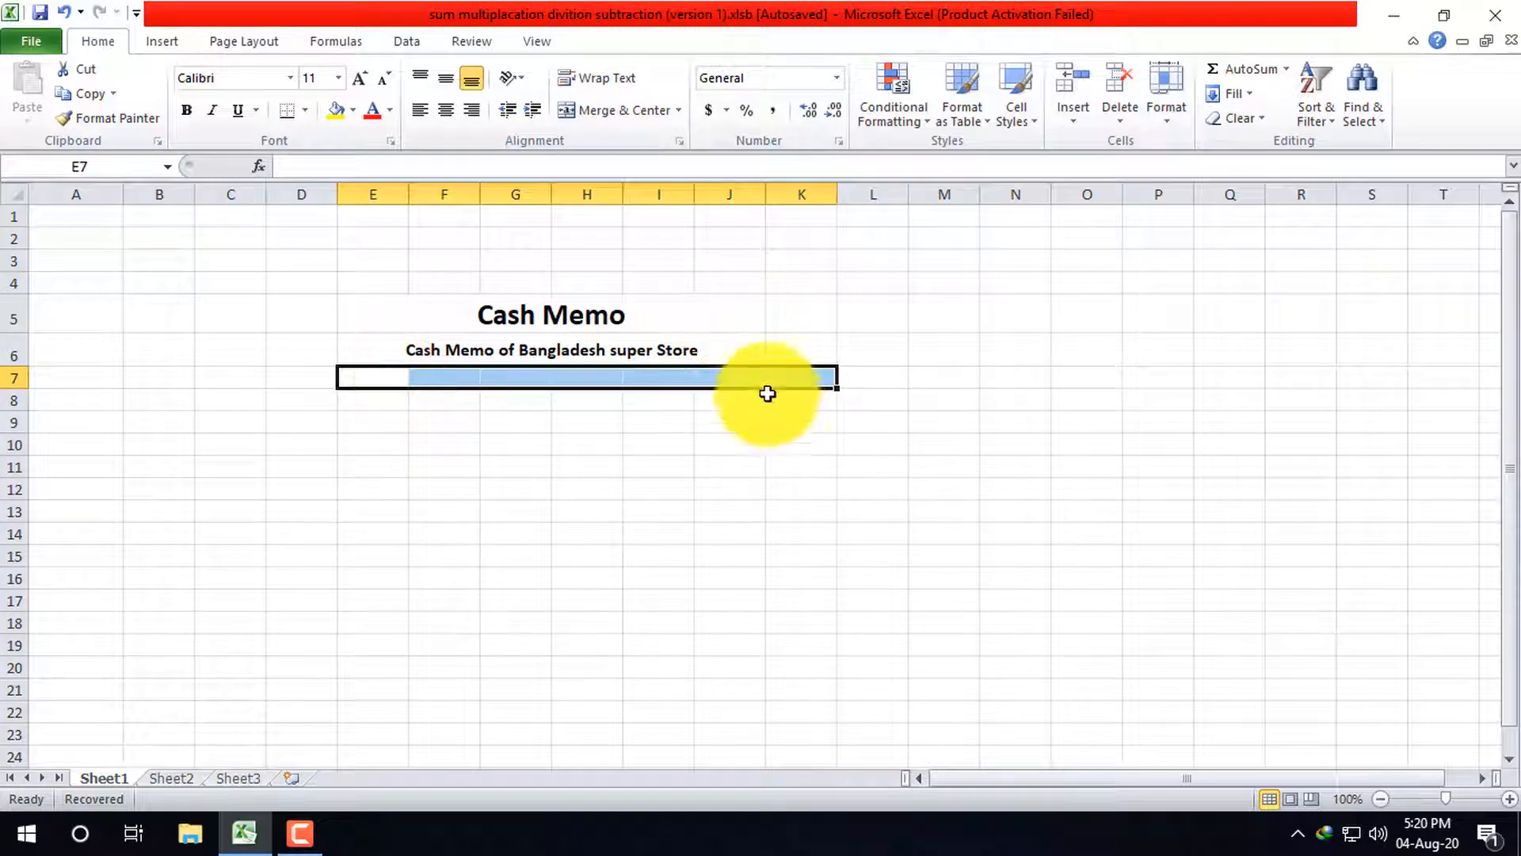
pyautogui.doubleClick(753, 377)
pyautogui.moveTo(357, 377); pyautogui.dragTo(682, 377)
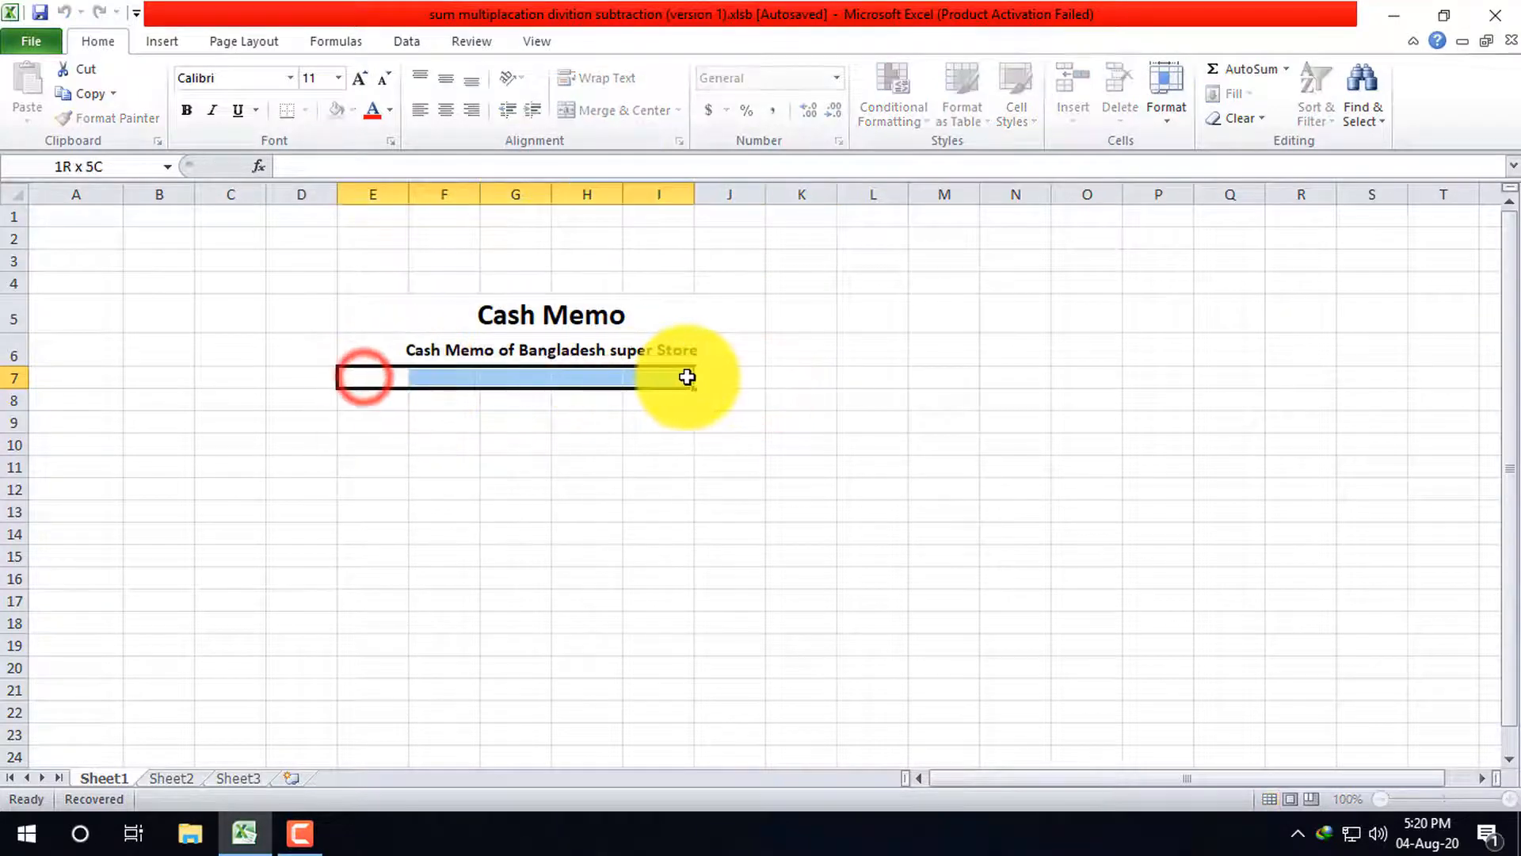
pyautogui.click(615, 111)
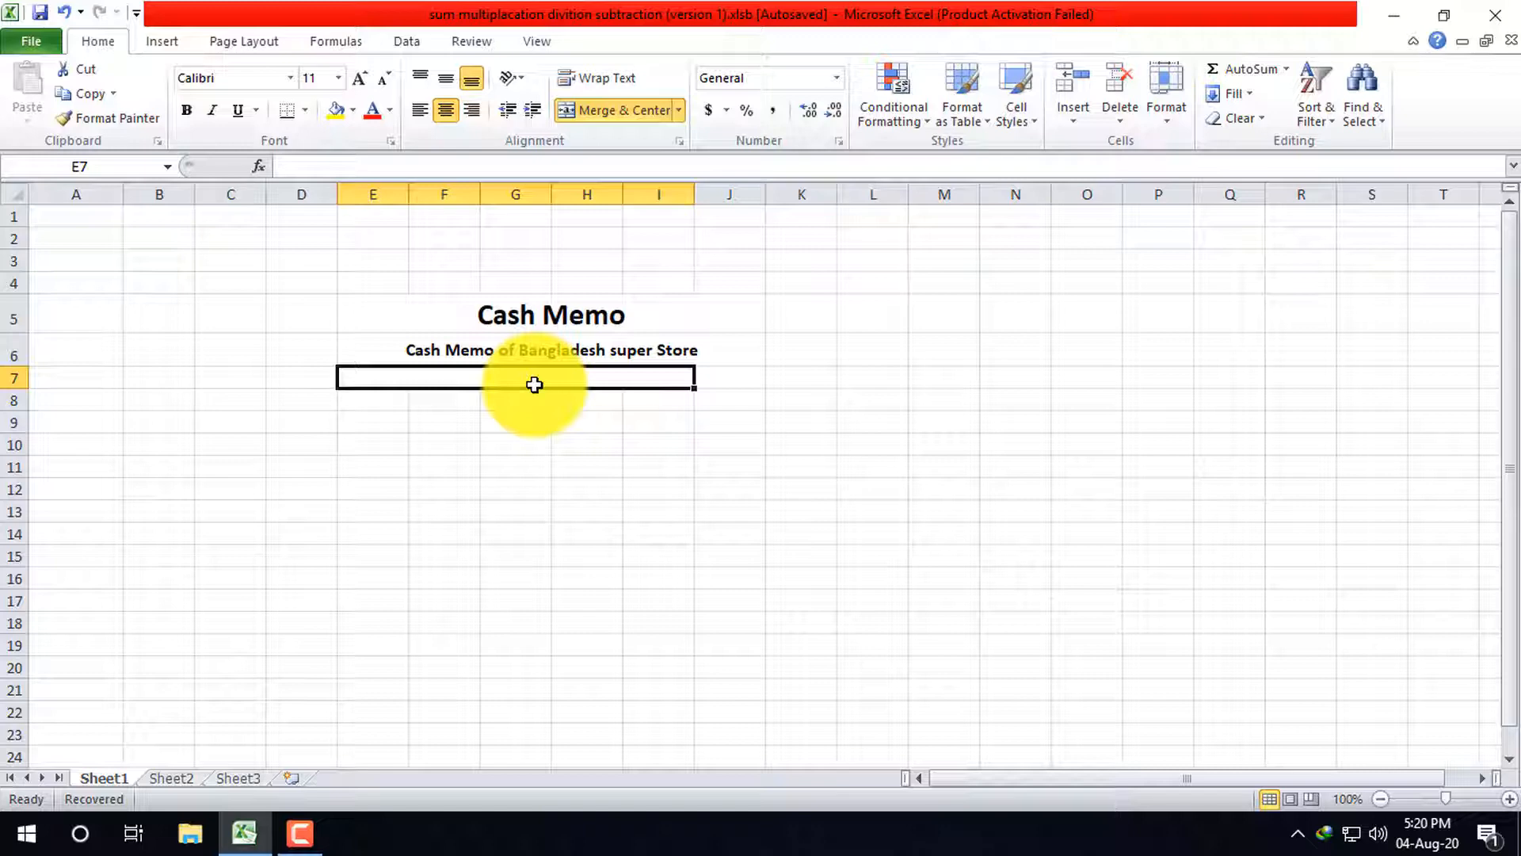
pyautogui.write('Malibag plaza')
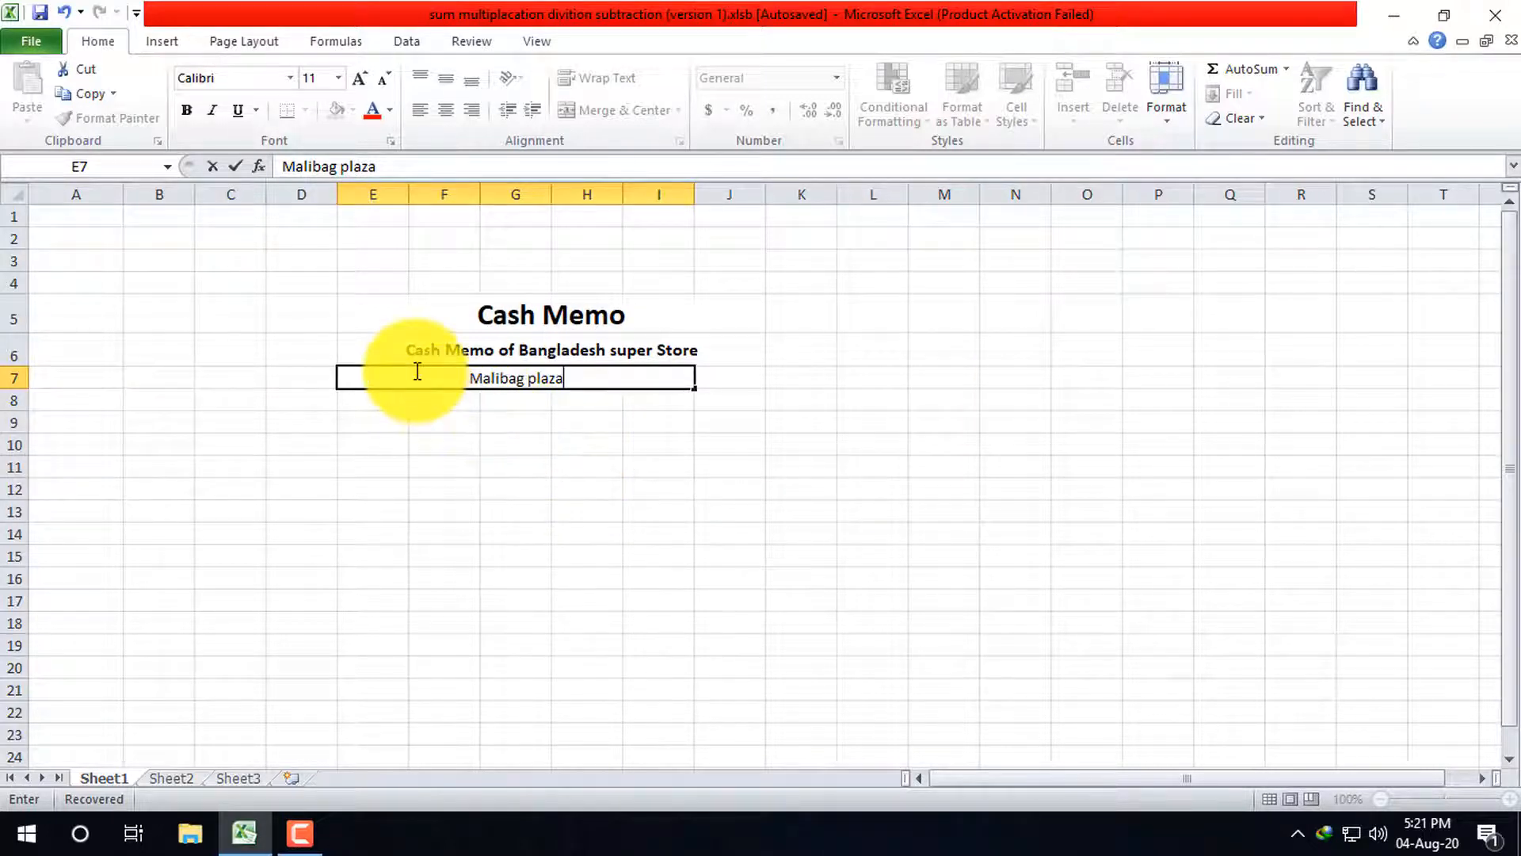
# - Make the "Malibag plaza" line bold and set its font size to 12
pyautogui.click(190, 101)
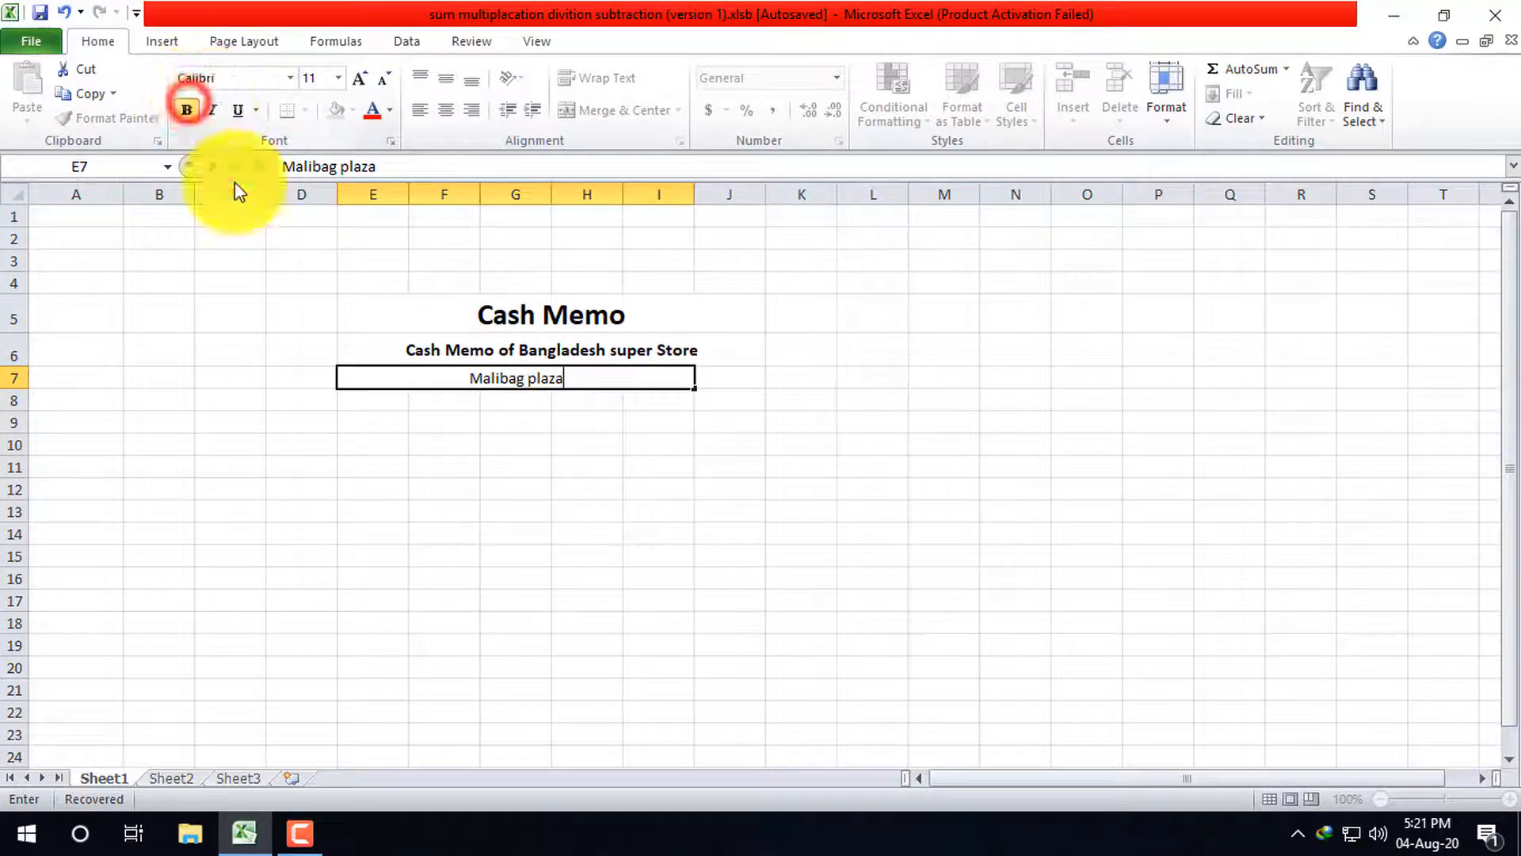
pyautogui.click(485, 380)
pyautogui.click(373, 386)
pyautogui.click(383, 394)
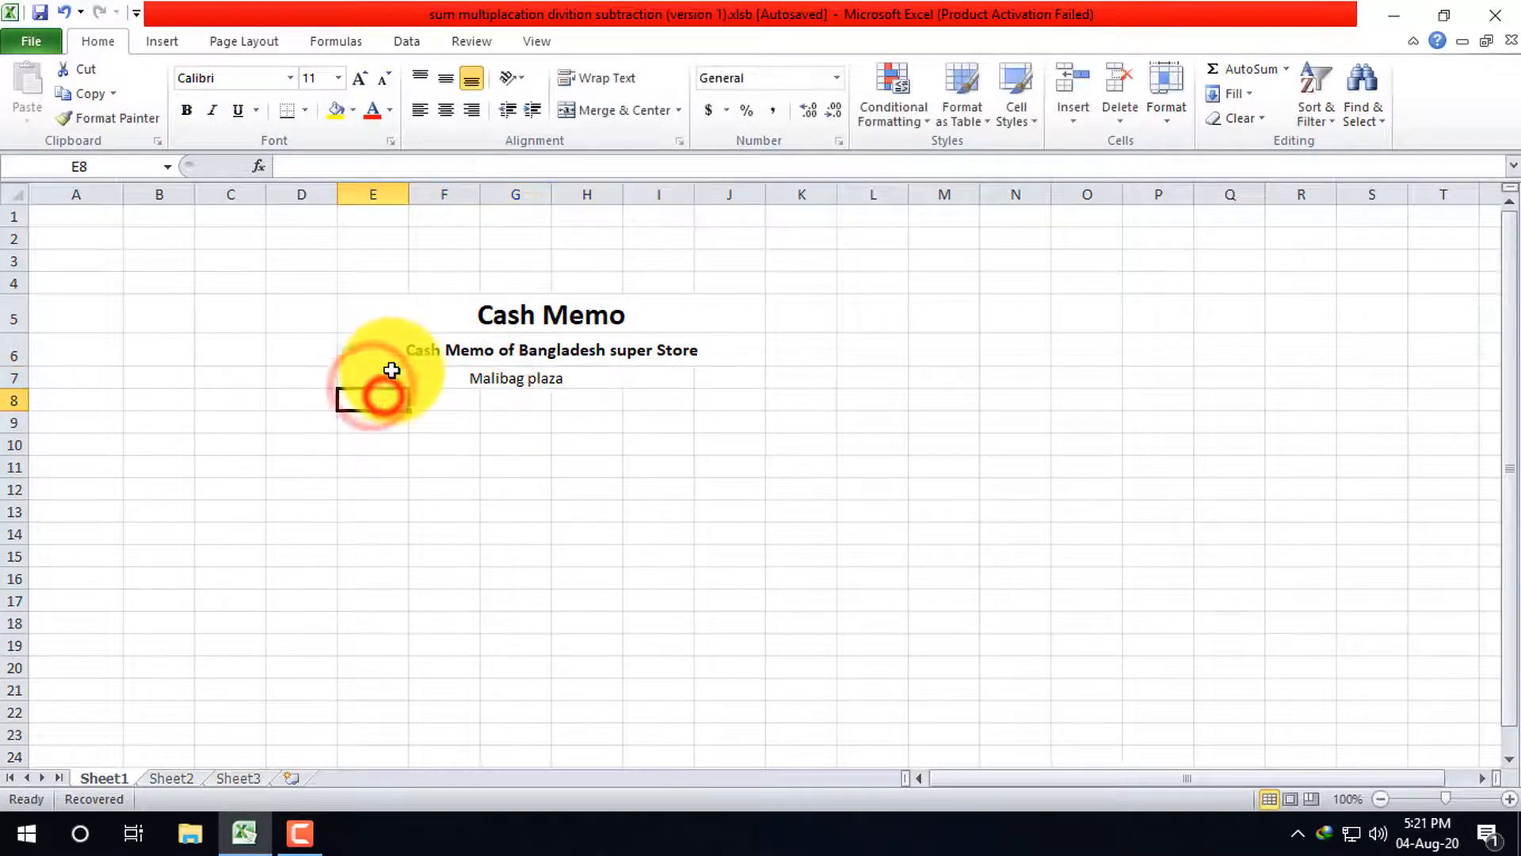
pyautogui.click(383, 374)
pyautogui.click(190, 107)
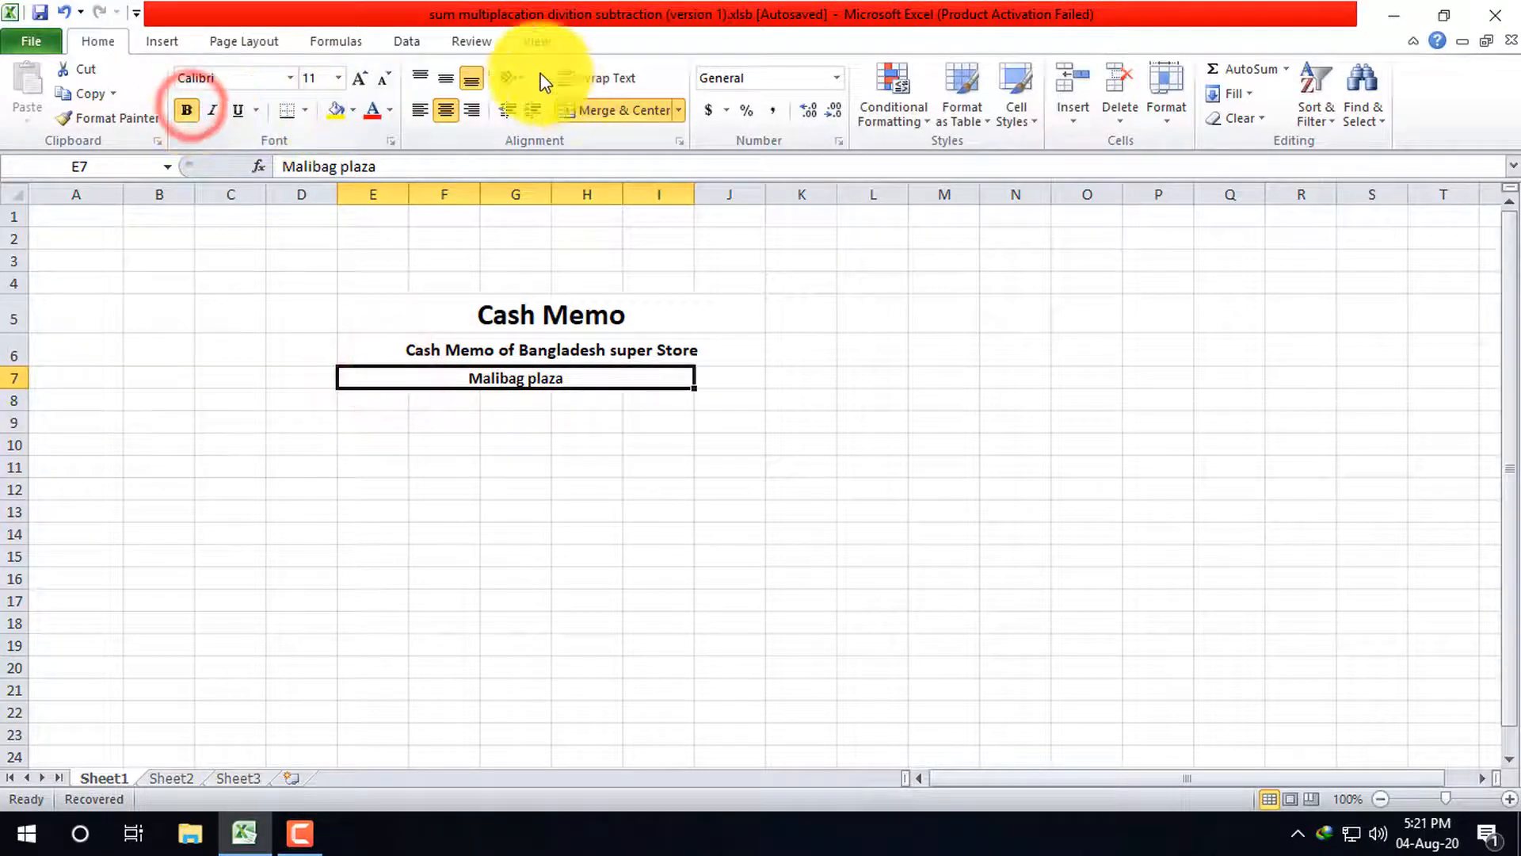
pyautogui.click(361, 78)
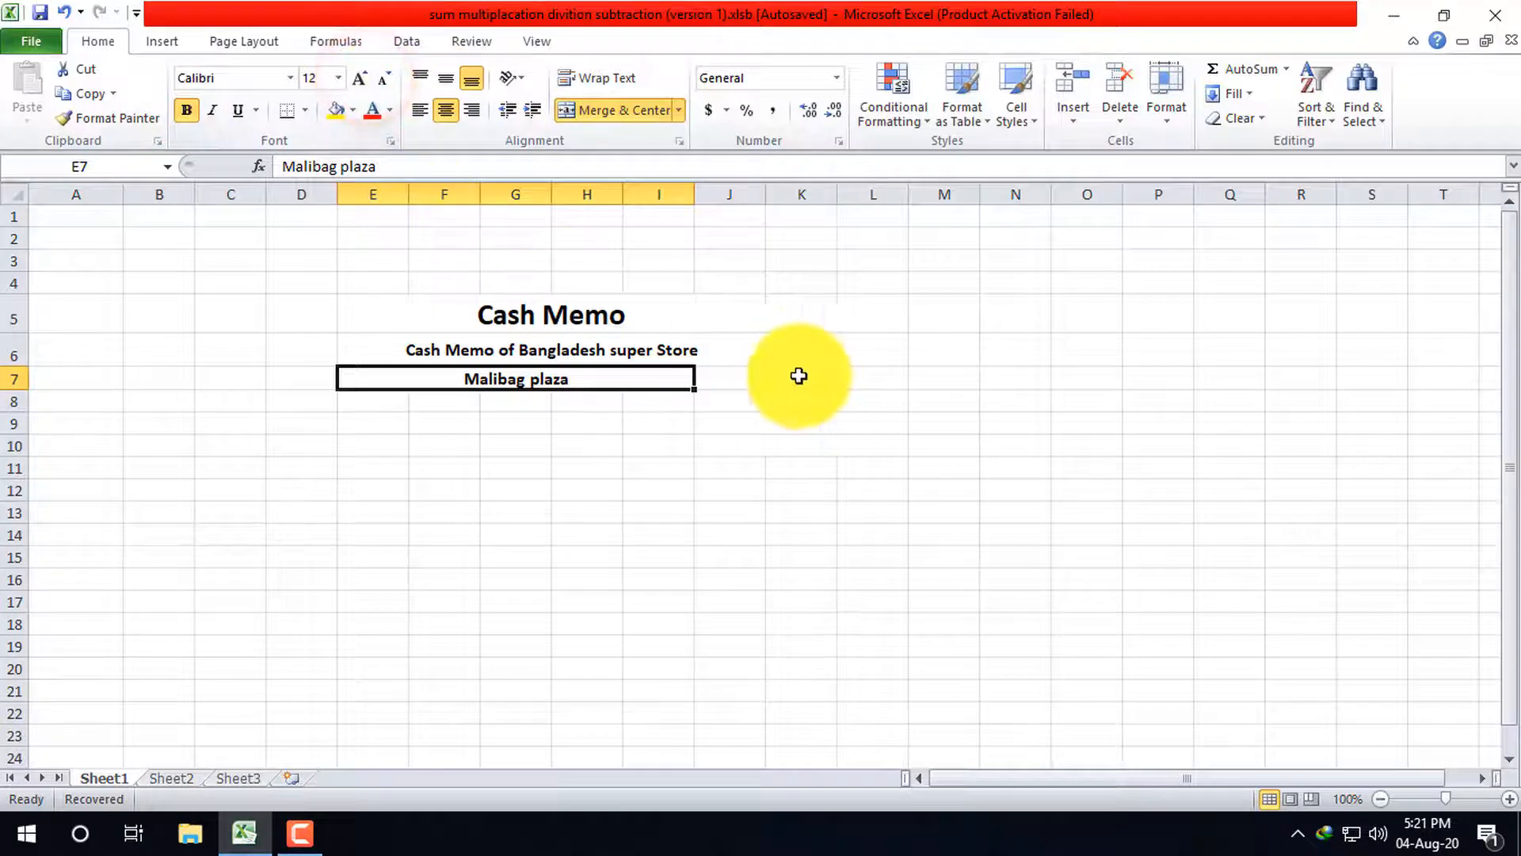
# - Unmerge the "Malibag plaza" cell and merge and center it across E7 to J7, matching the heading lines above
pyautogui.click(761, 377)
pyautogui.click(730, 349)
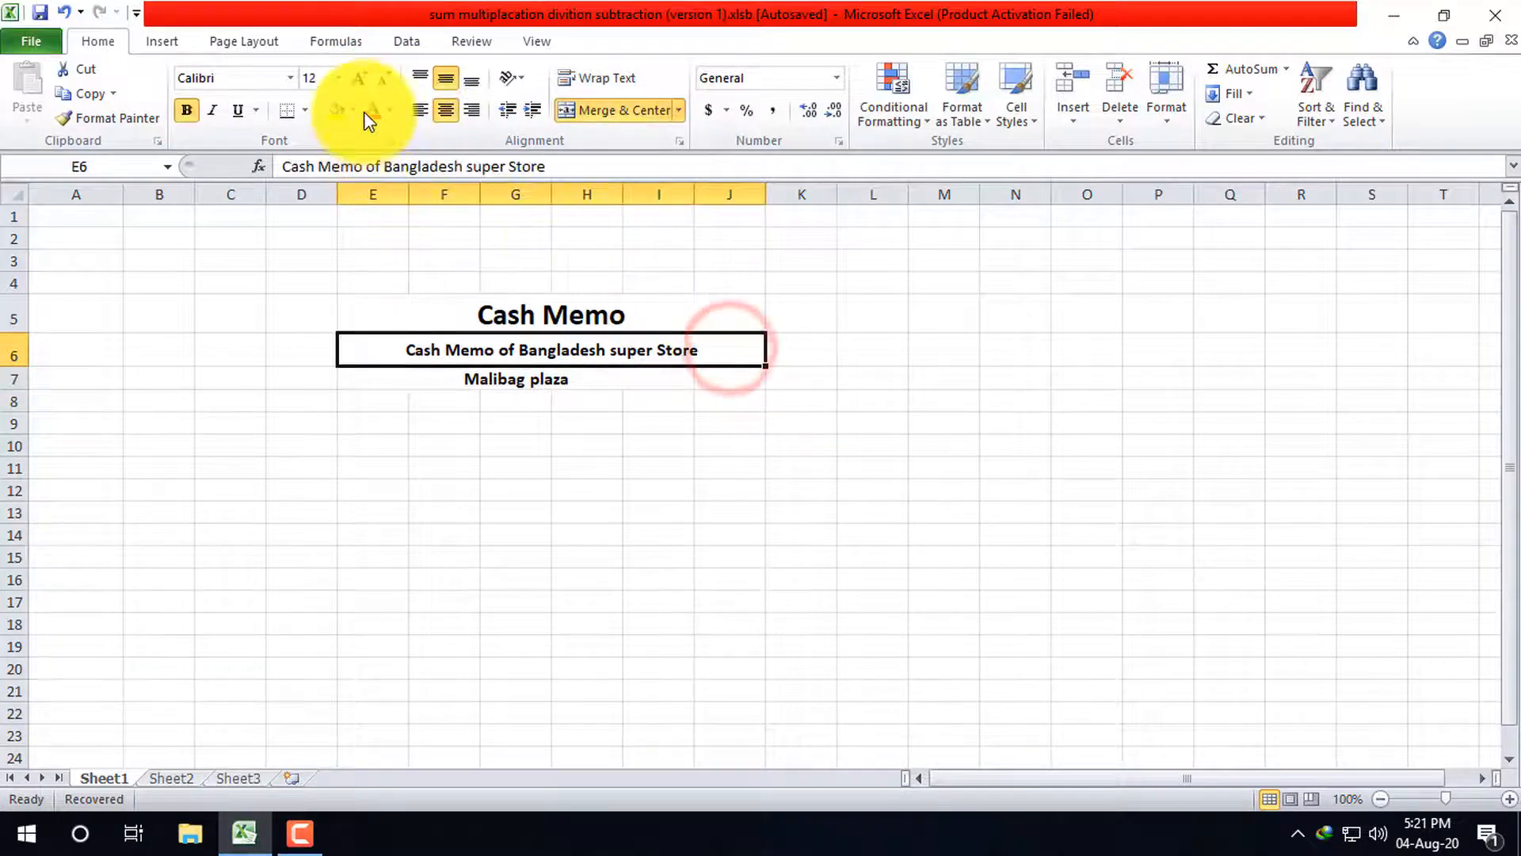
pyautogui.click(637, 377)
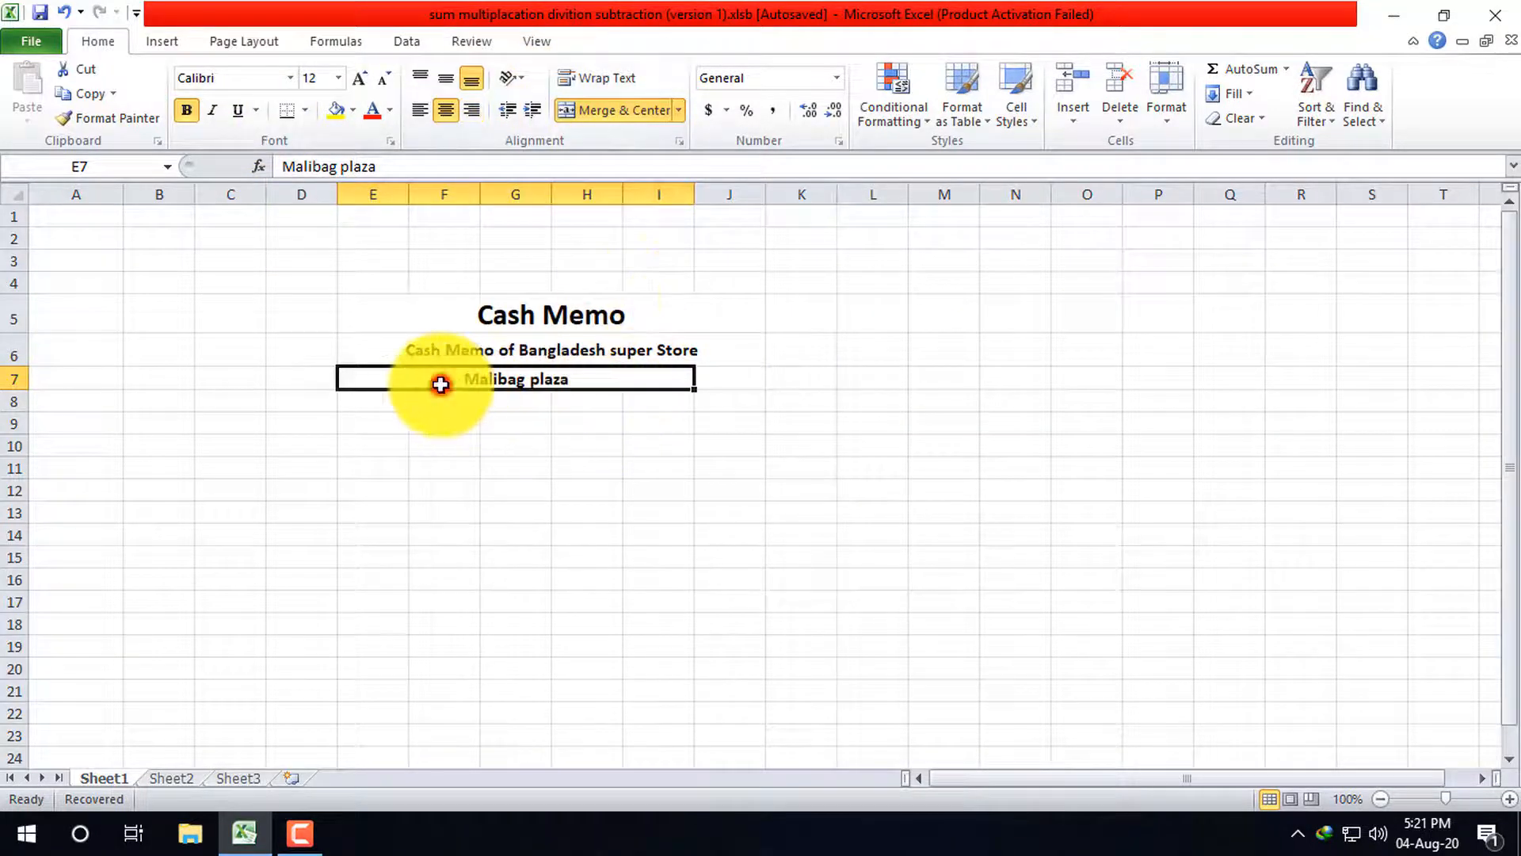
pyautogui.click(473, 372)
pyautogui.moveTo(734, 369); pyautogui.dragTo(526, 377)
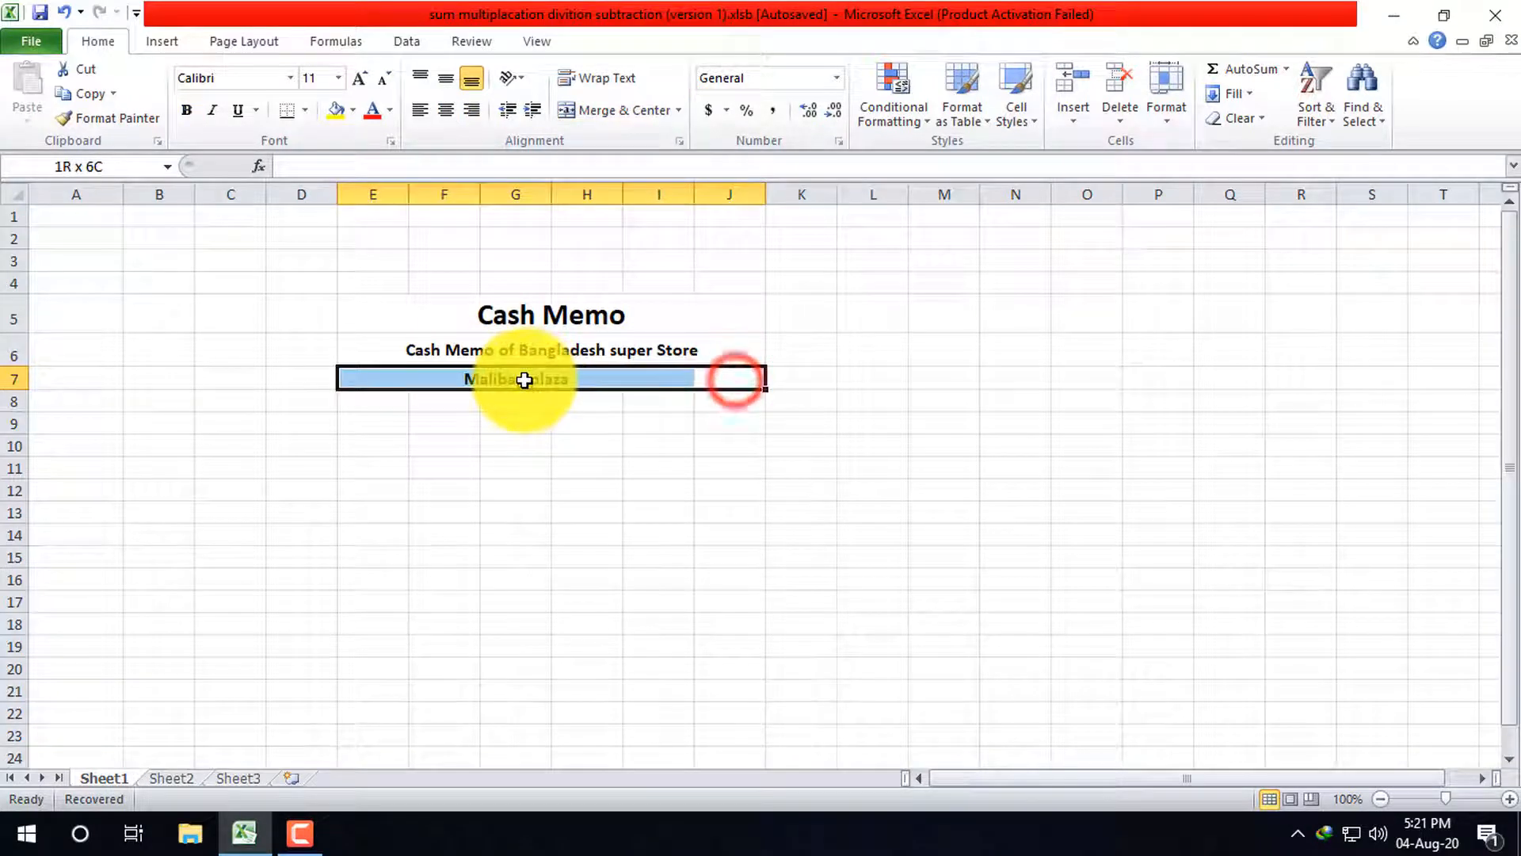
pyautogui.click(614, 110)
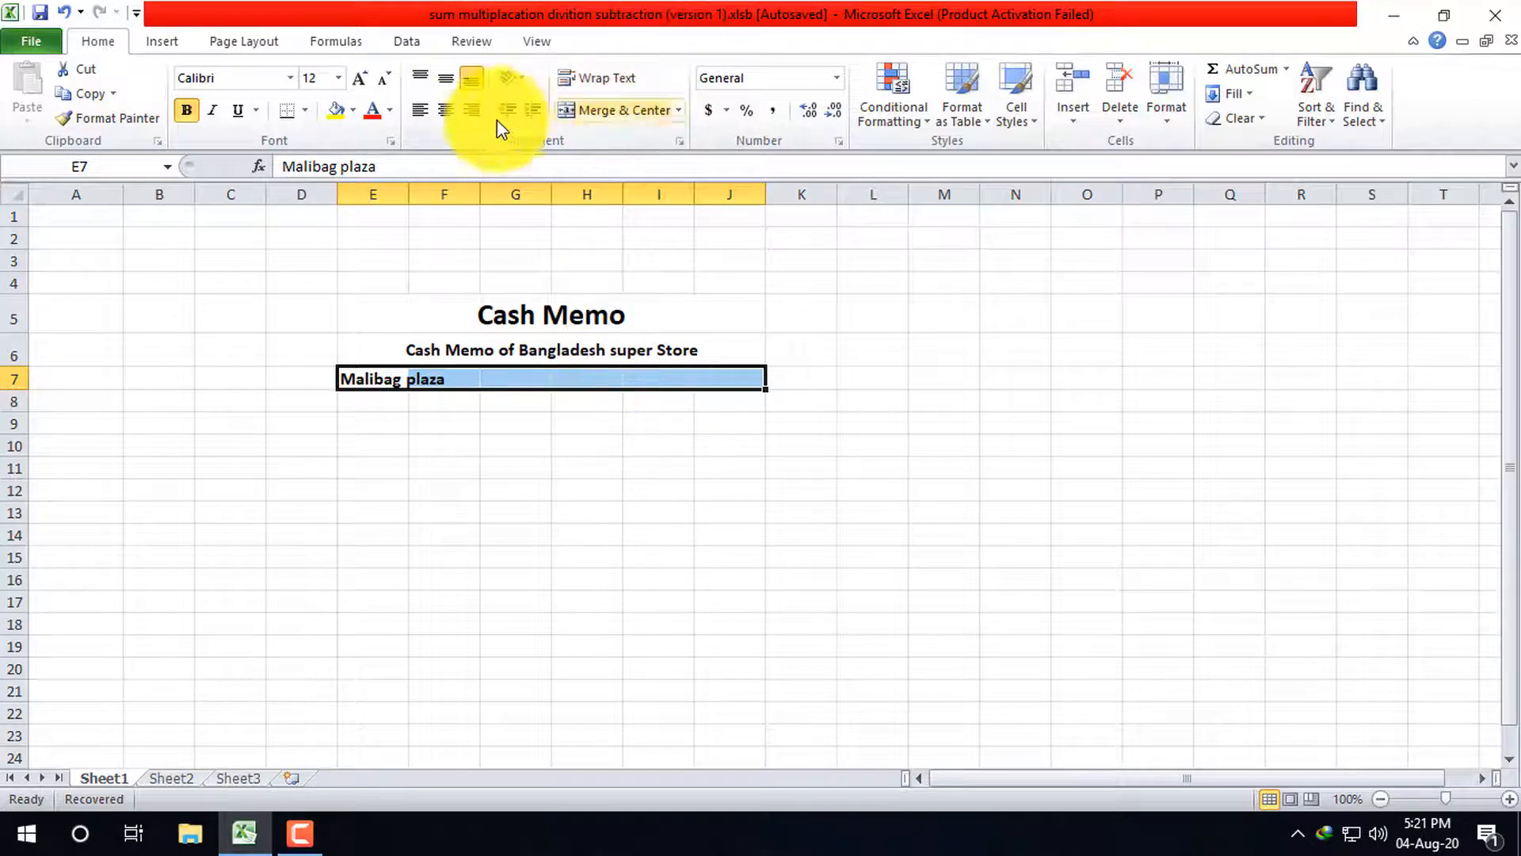
pyautogui.click(450, 111)
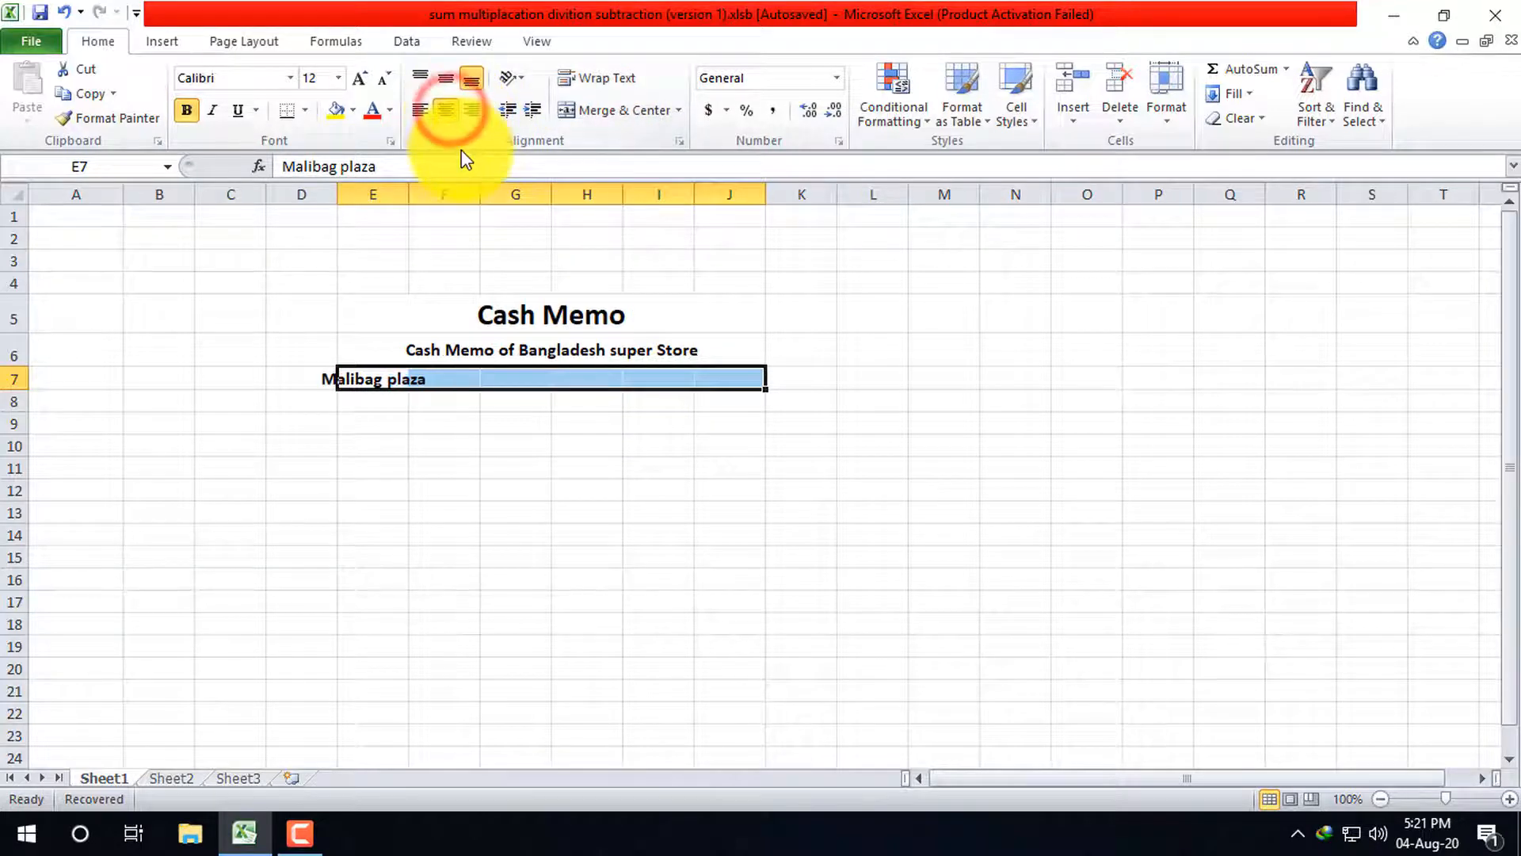
pyautogui.click(446, 110)
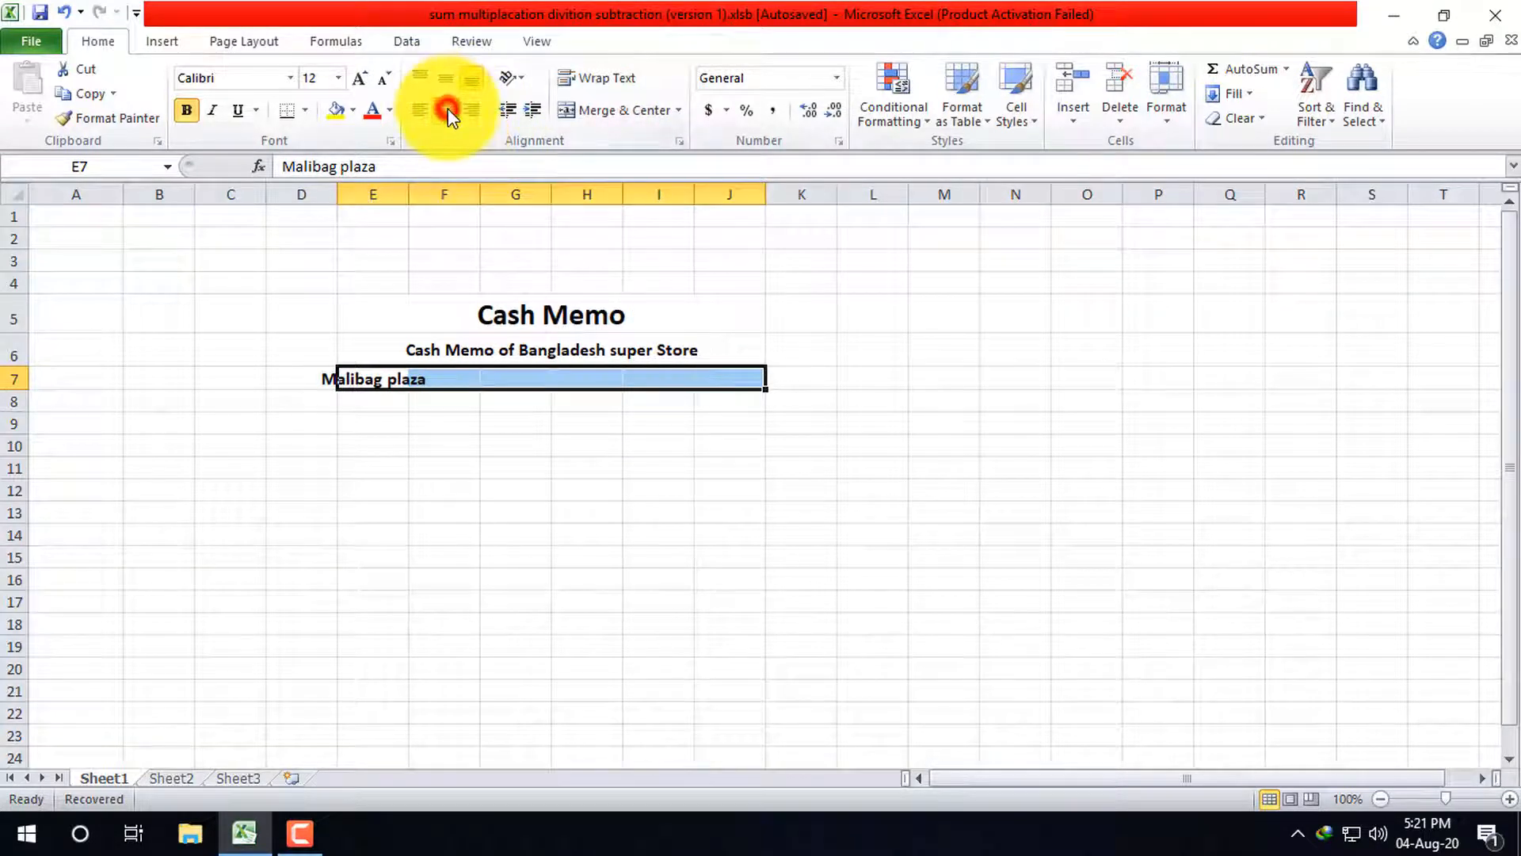
pyautogui.click(613, 380)
pyautogui.moveTo(751, 379); pyautogui.dragTo(391, 373)
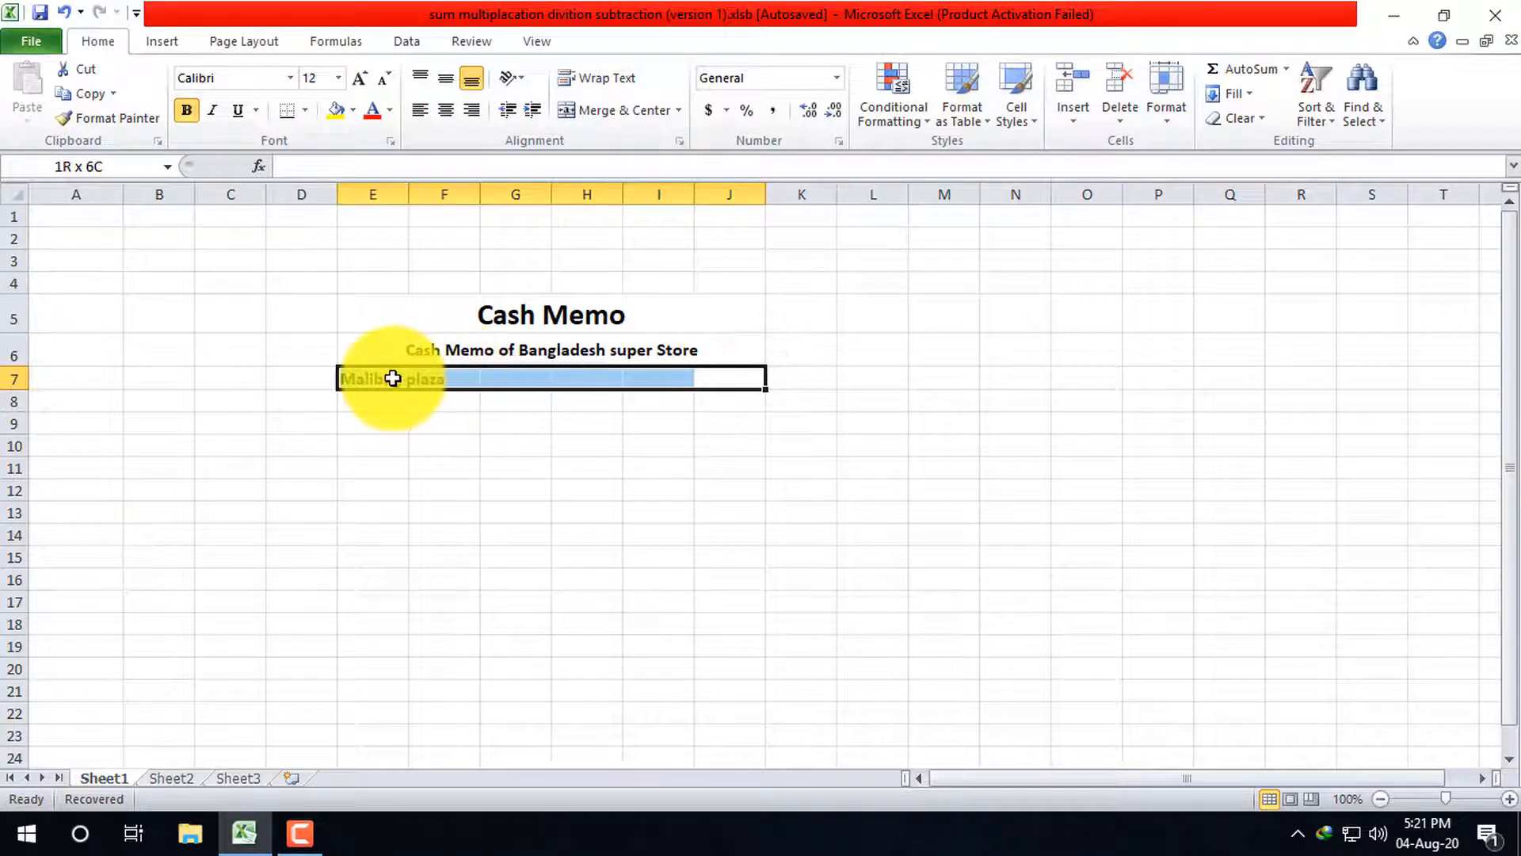
pyautogui.click(604, 111)
pyautogui.click(573, 428)
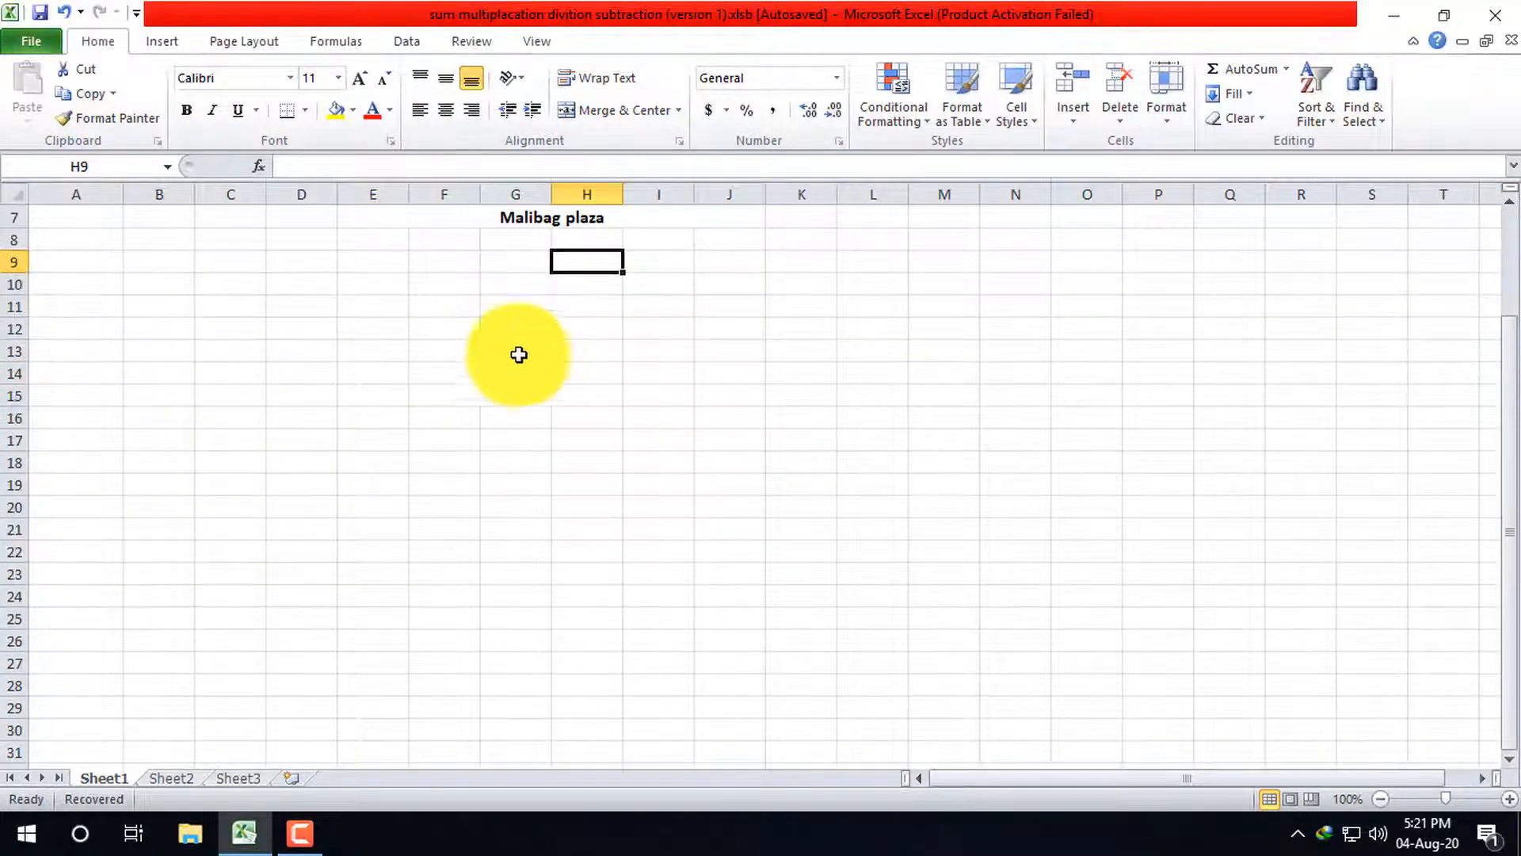
# - Enter the column headings Product, price, Quantity, Total Value, Discount 10% and Net Price in cells B8 to G8
pyautogui.scroll(-1, 318, 415)
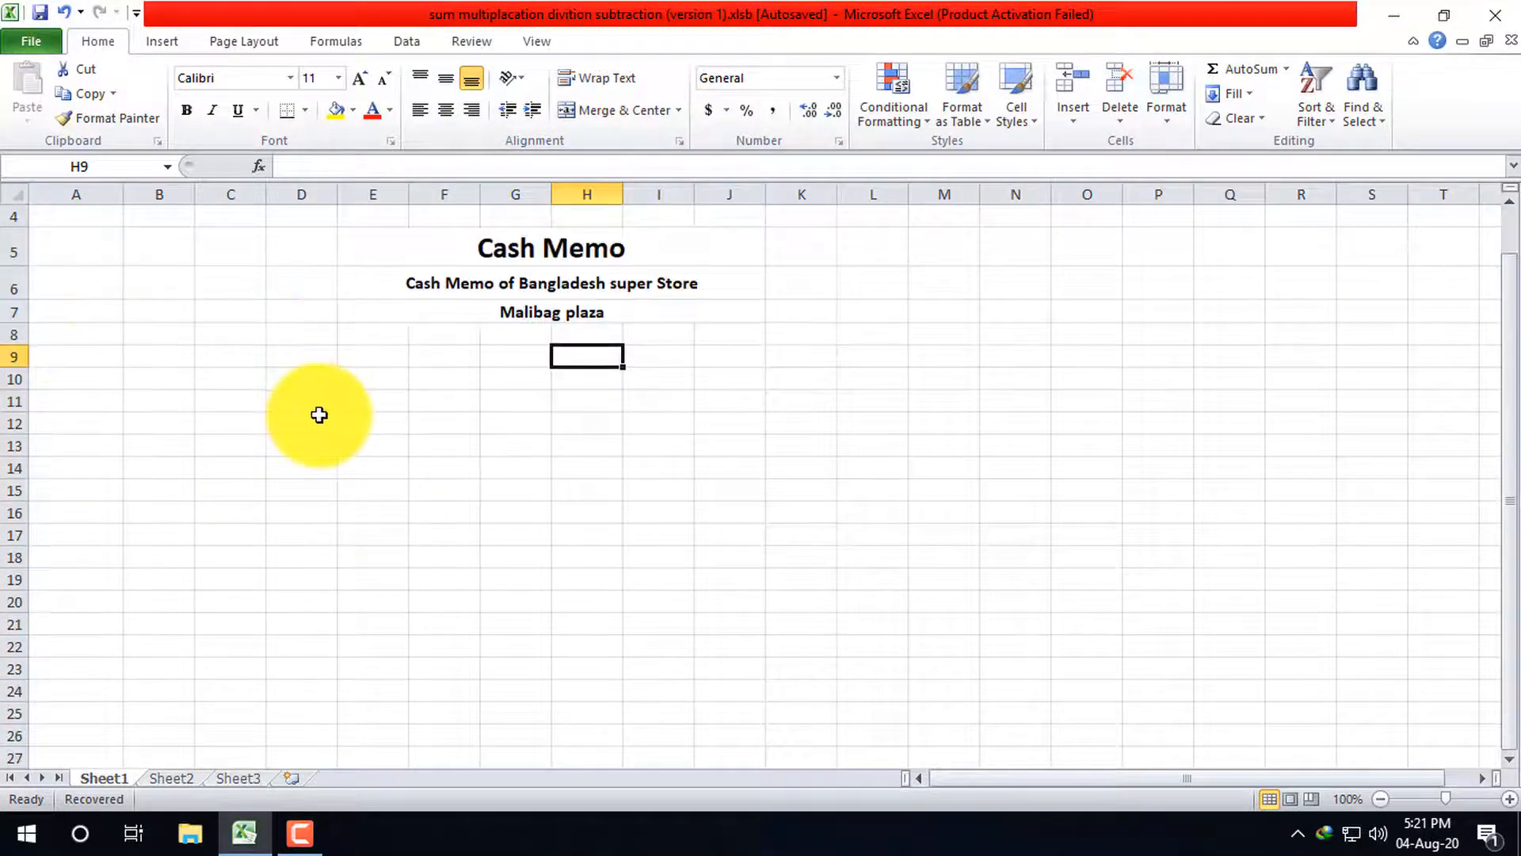
pyautogui.click(156, 376)
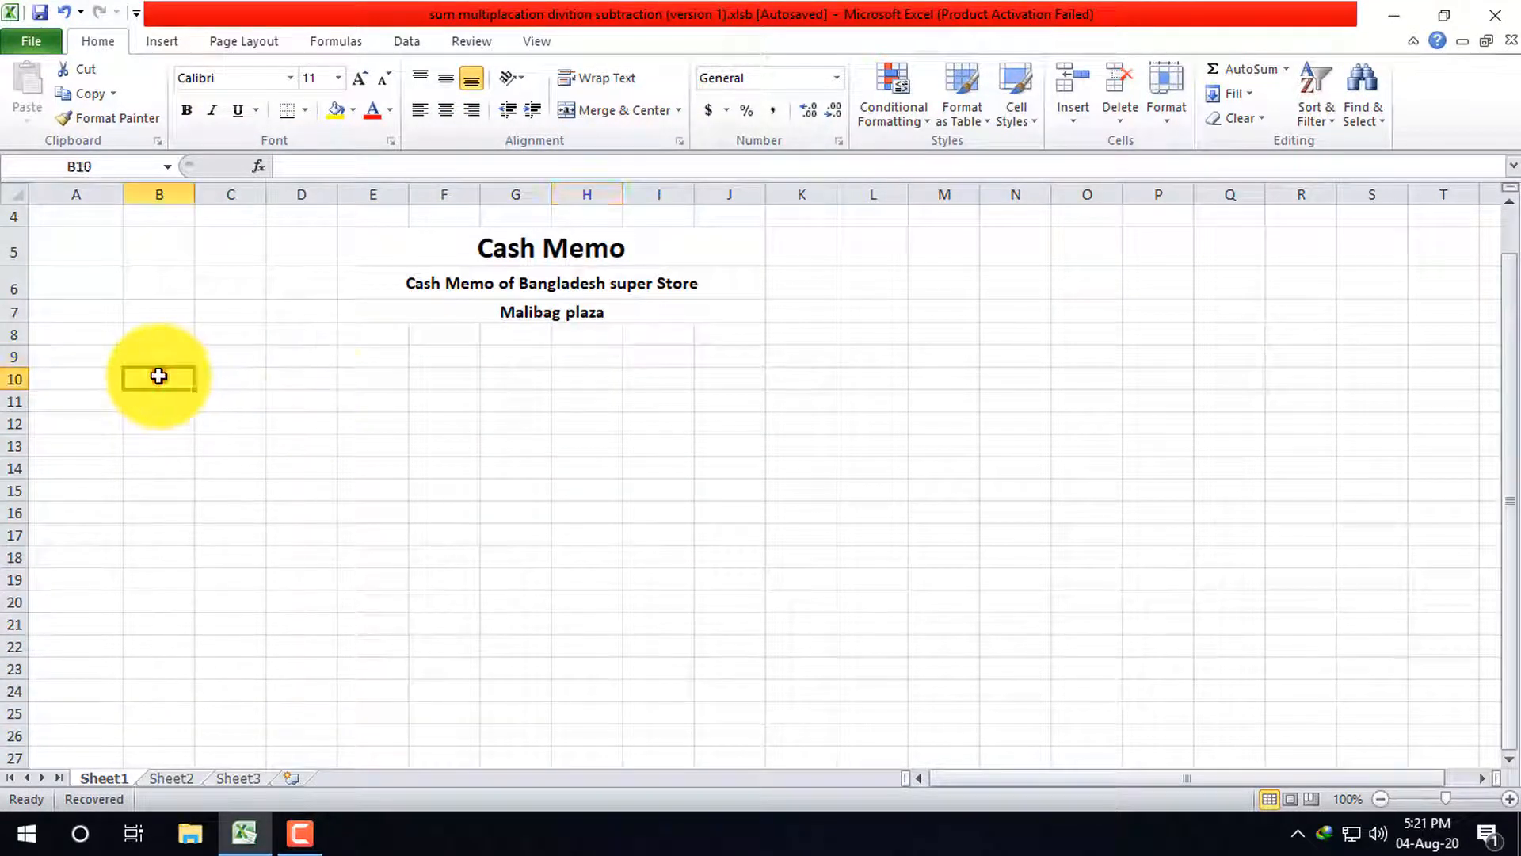
pyautogui.click(177, 339)
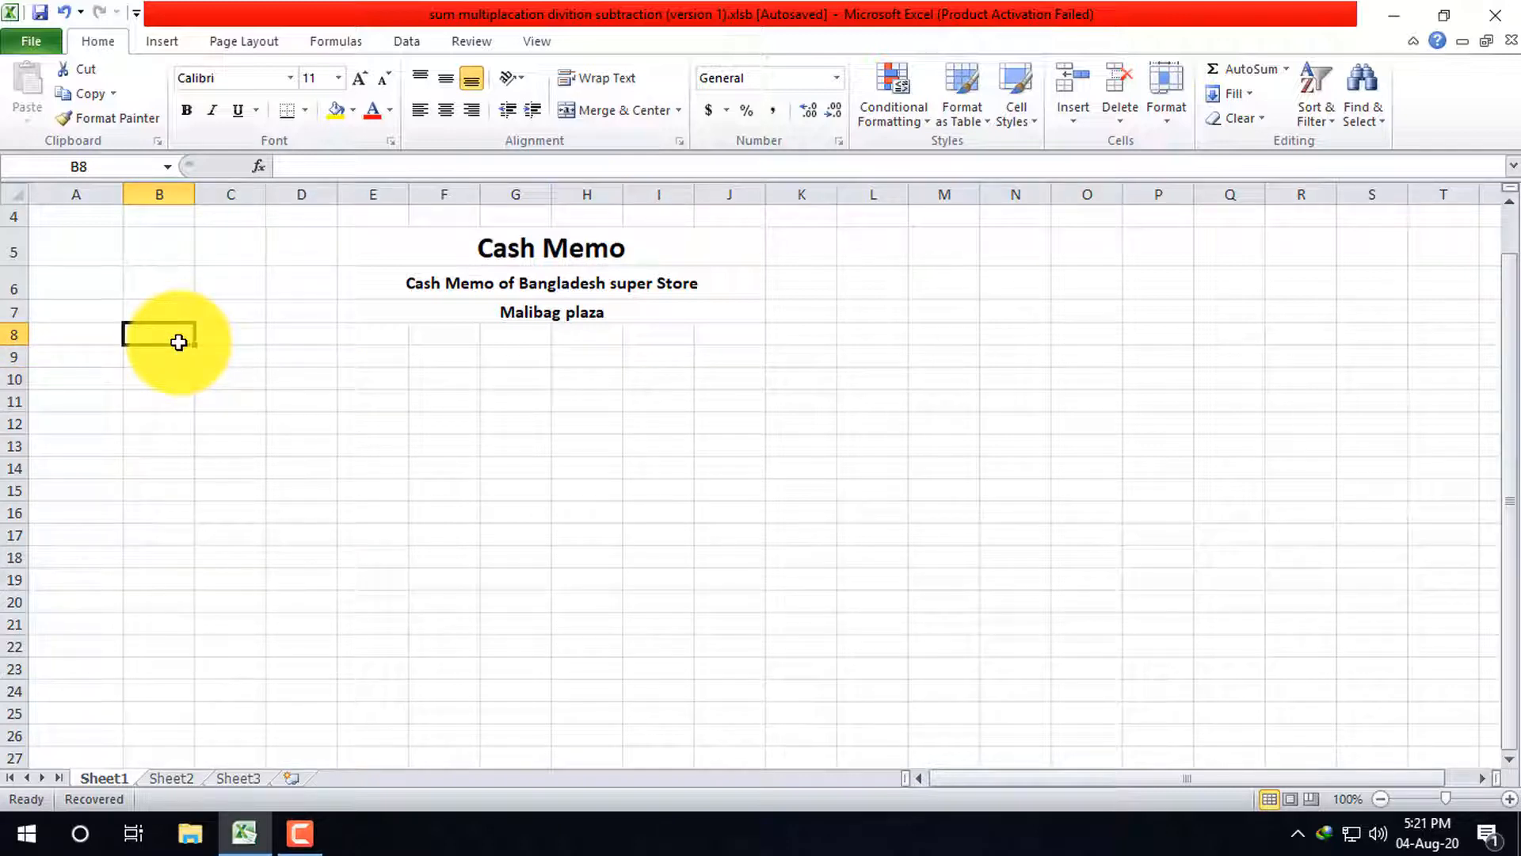
pyautogui.write('p')
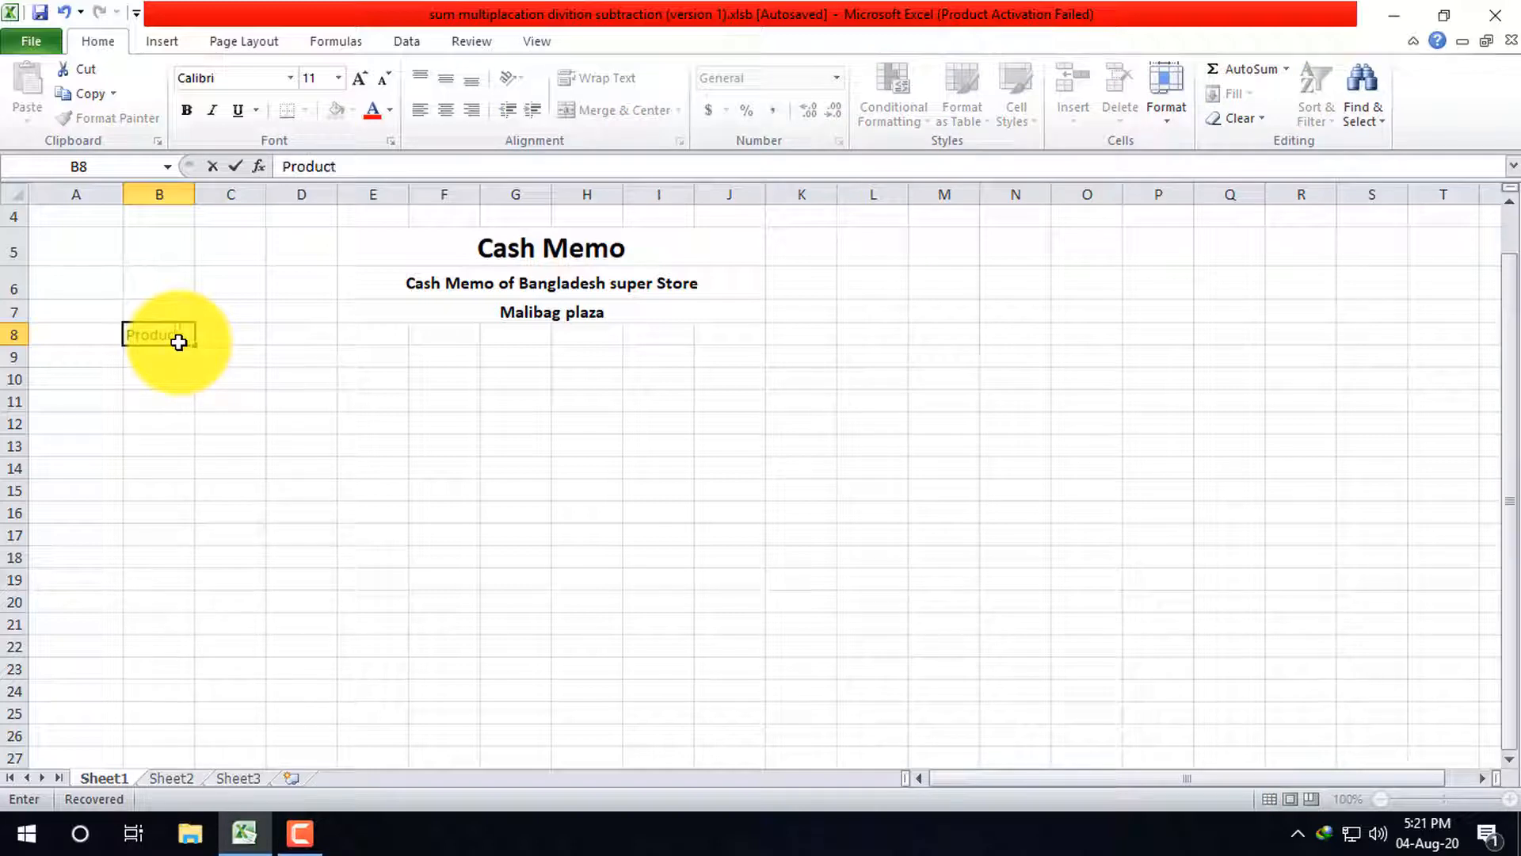
pyautogui.press('Tab')
pyautogui.write('p')
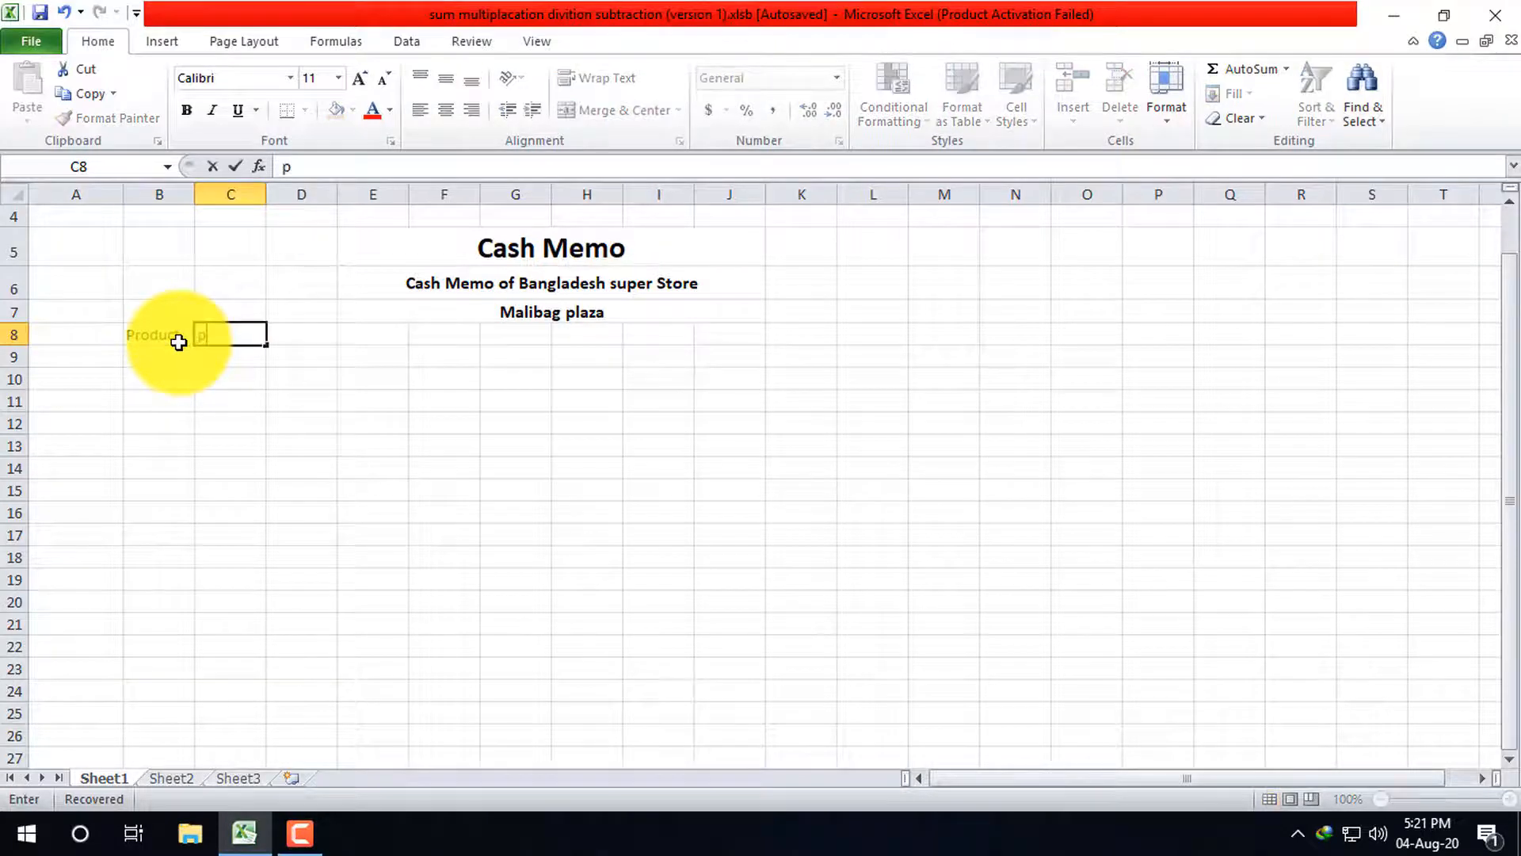
pyautogui.press('Tab')
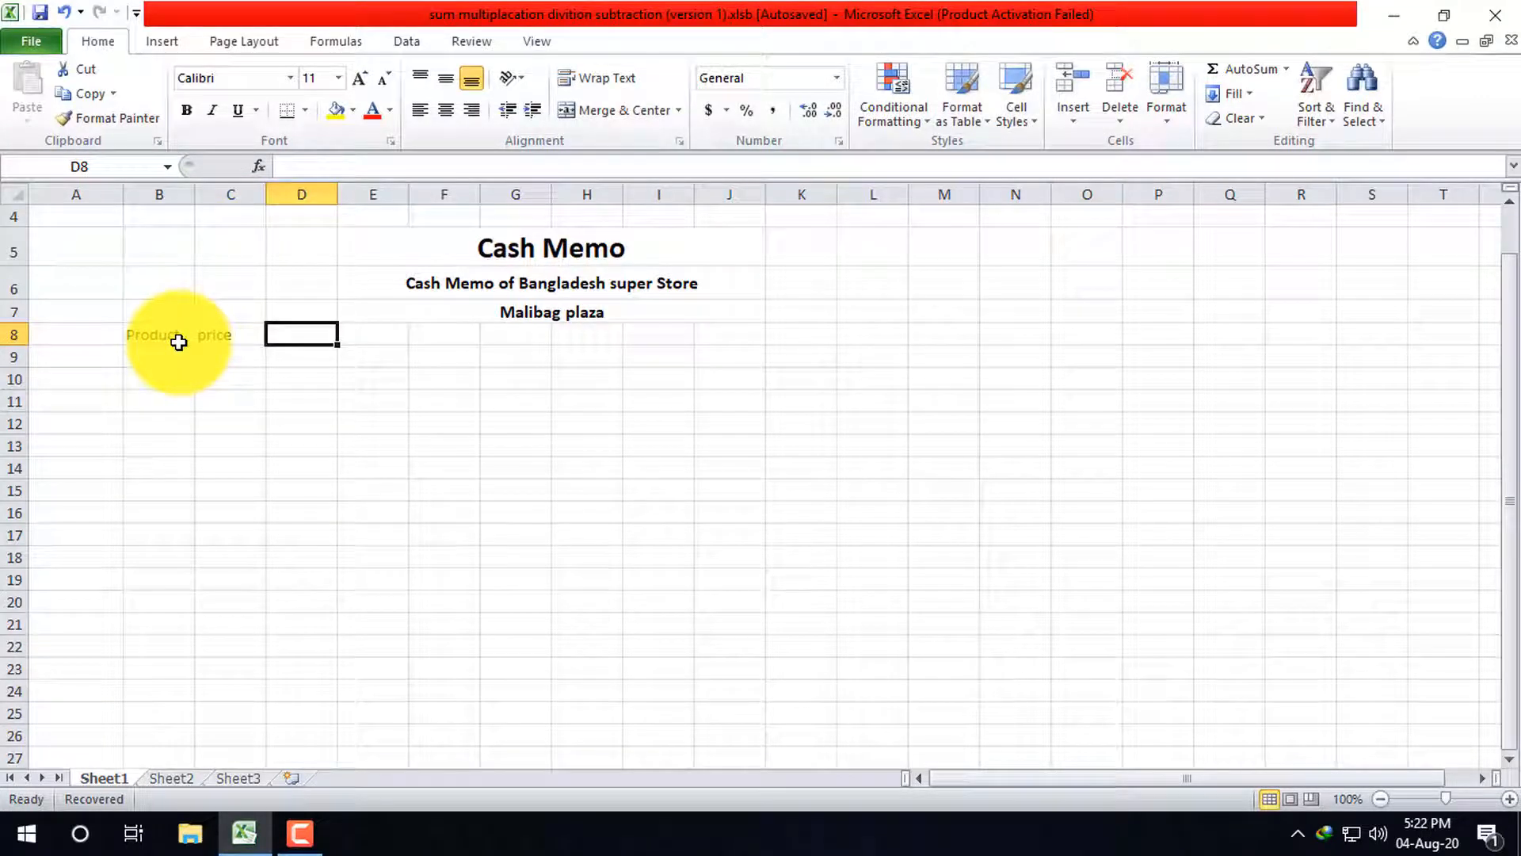
pyautogui.write('Quantity')
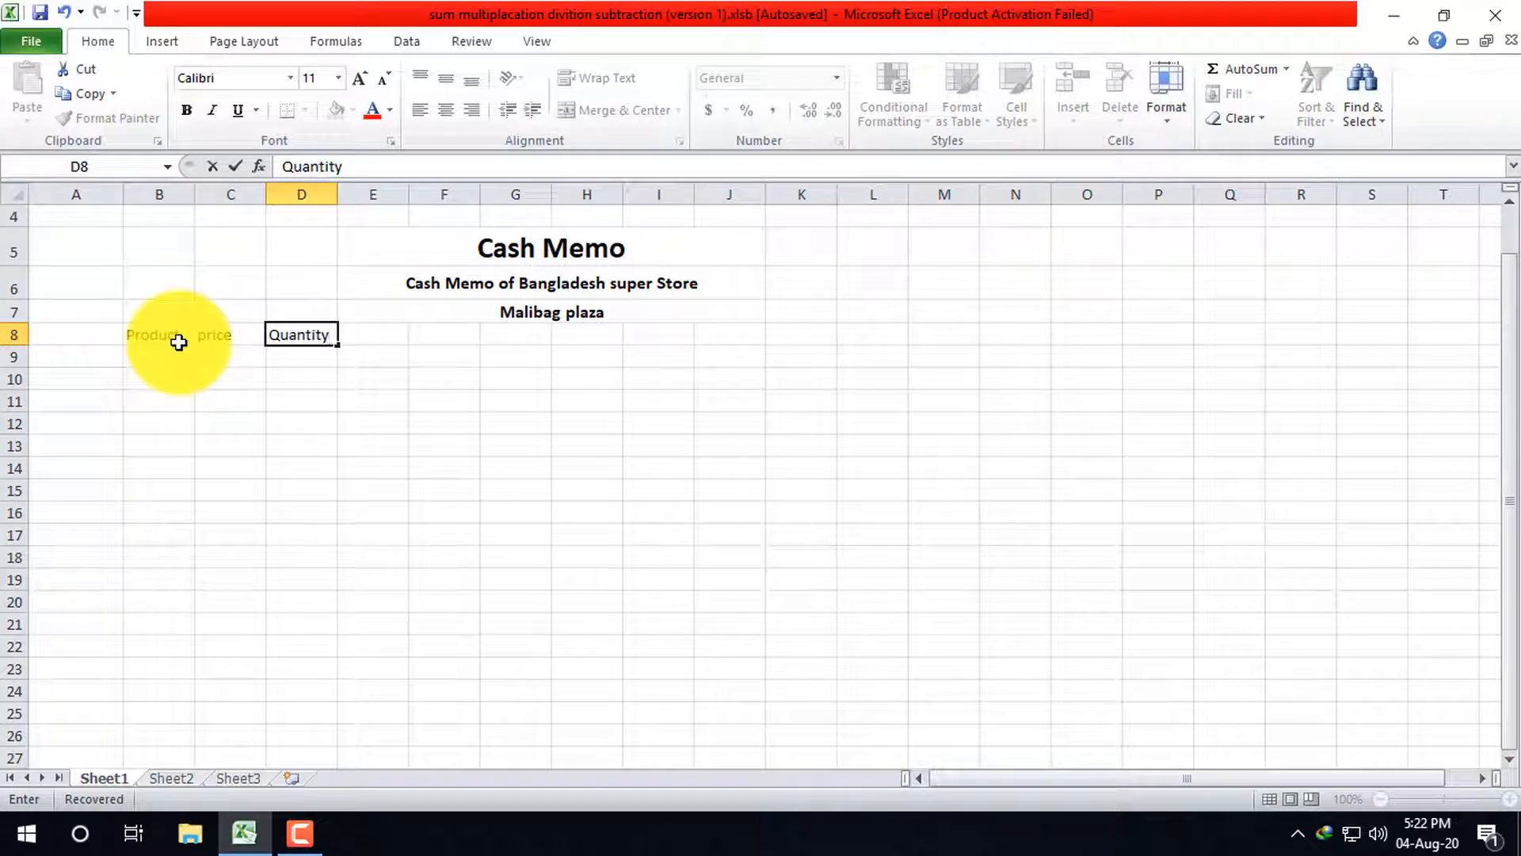
pyautogui.press('Tab')
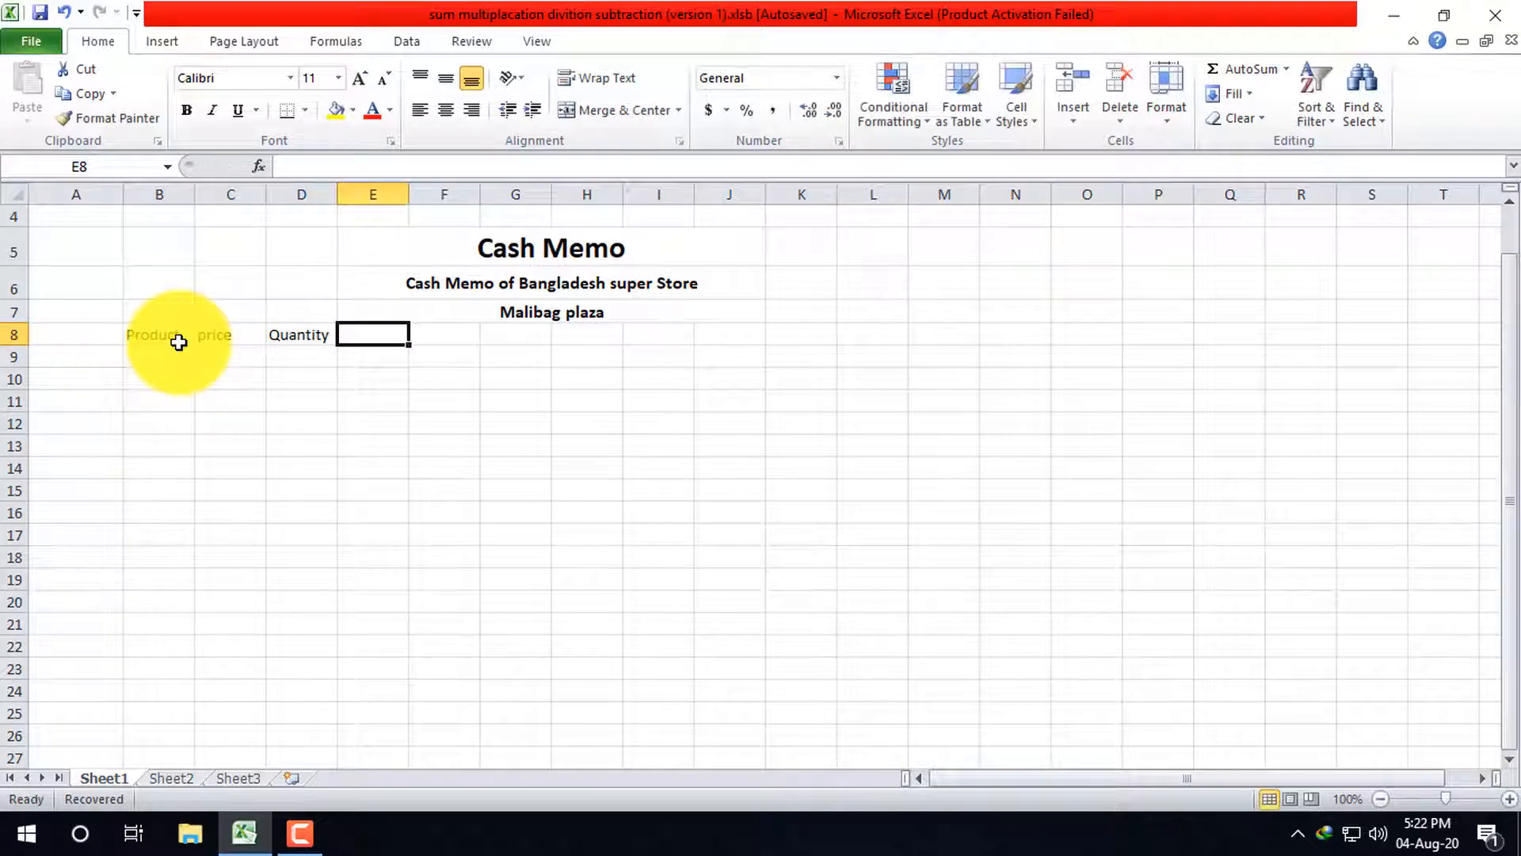
pyautogui.write('Total Value')
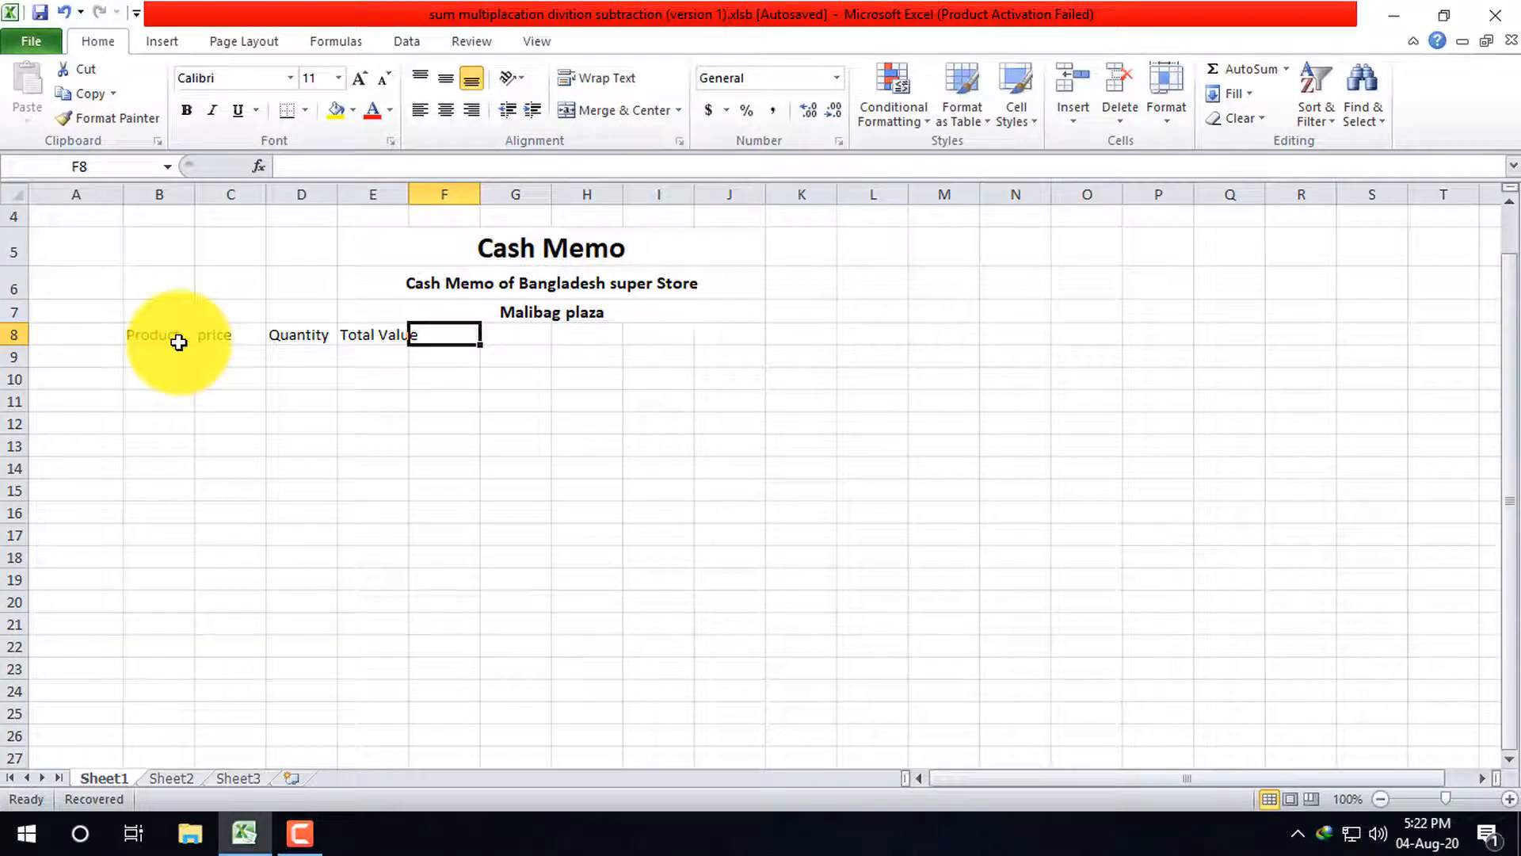
pyautogui.write('Discount 10%')
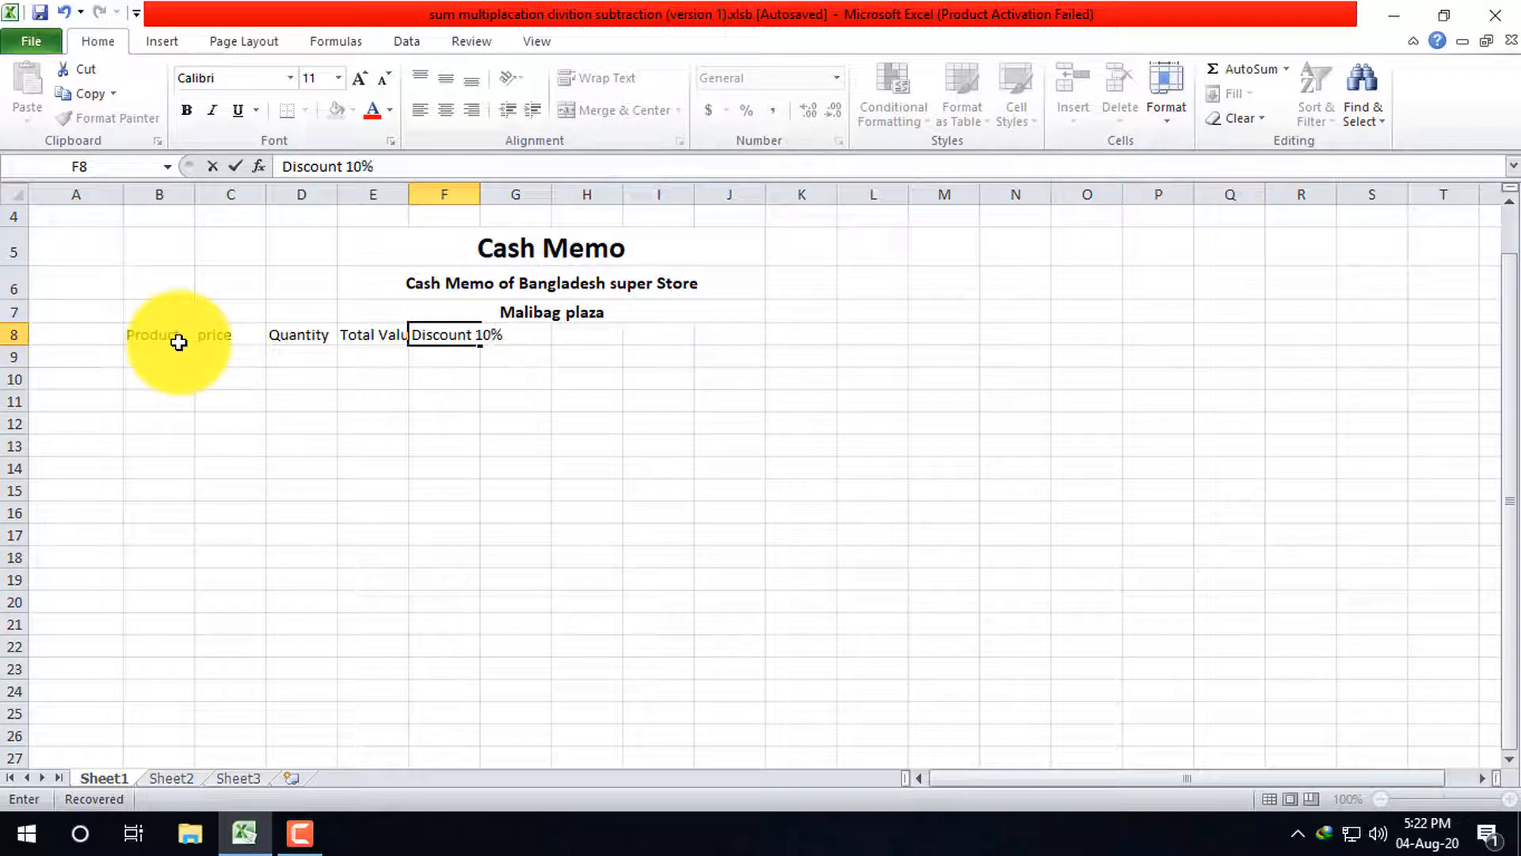
pyautogui.press('Tab')
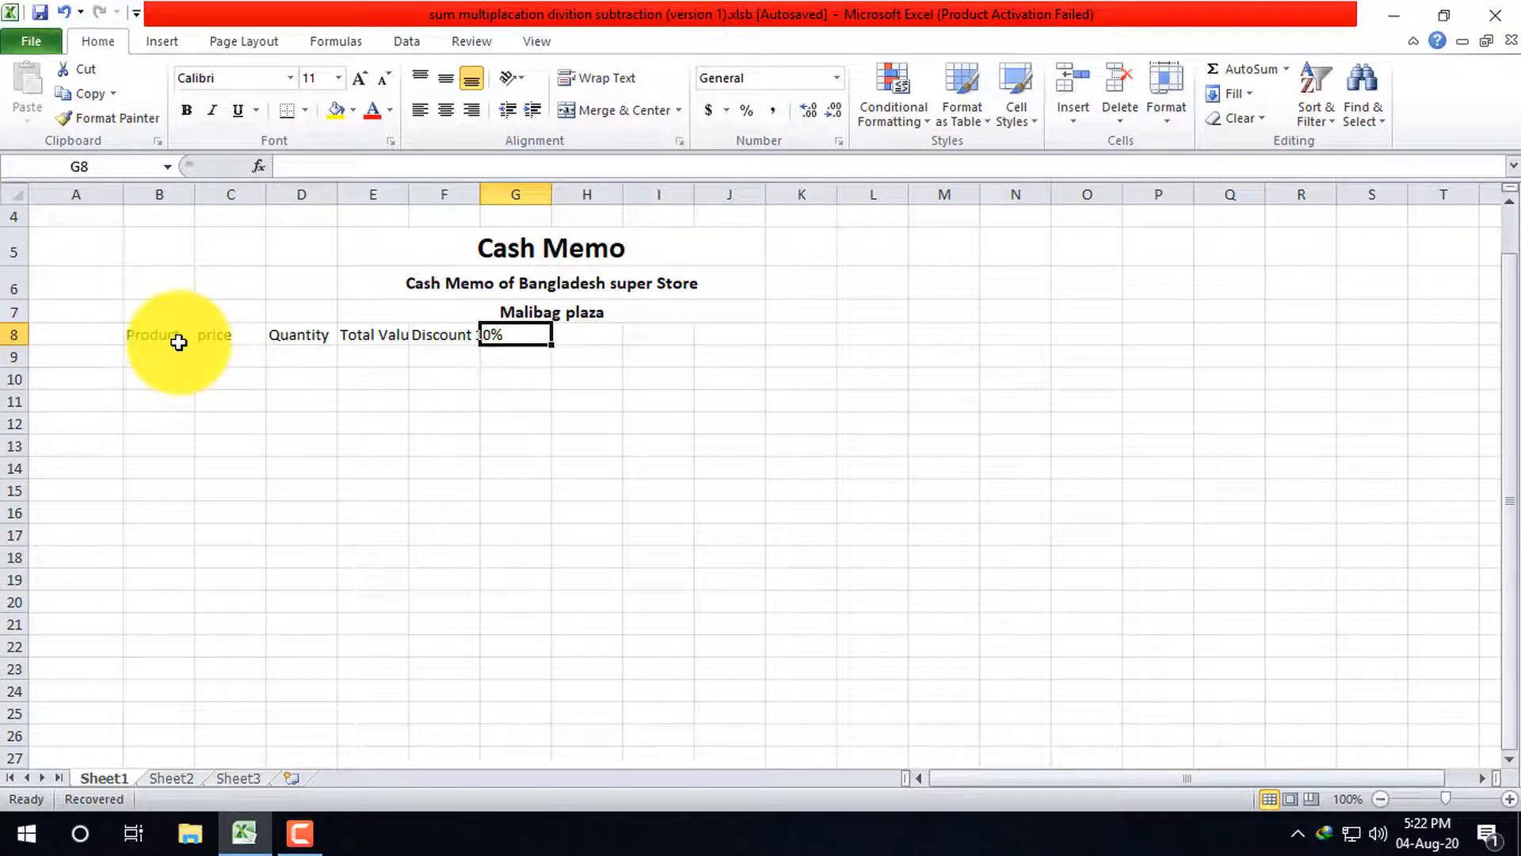
pyautogui.write('Net Price')
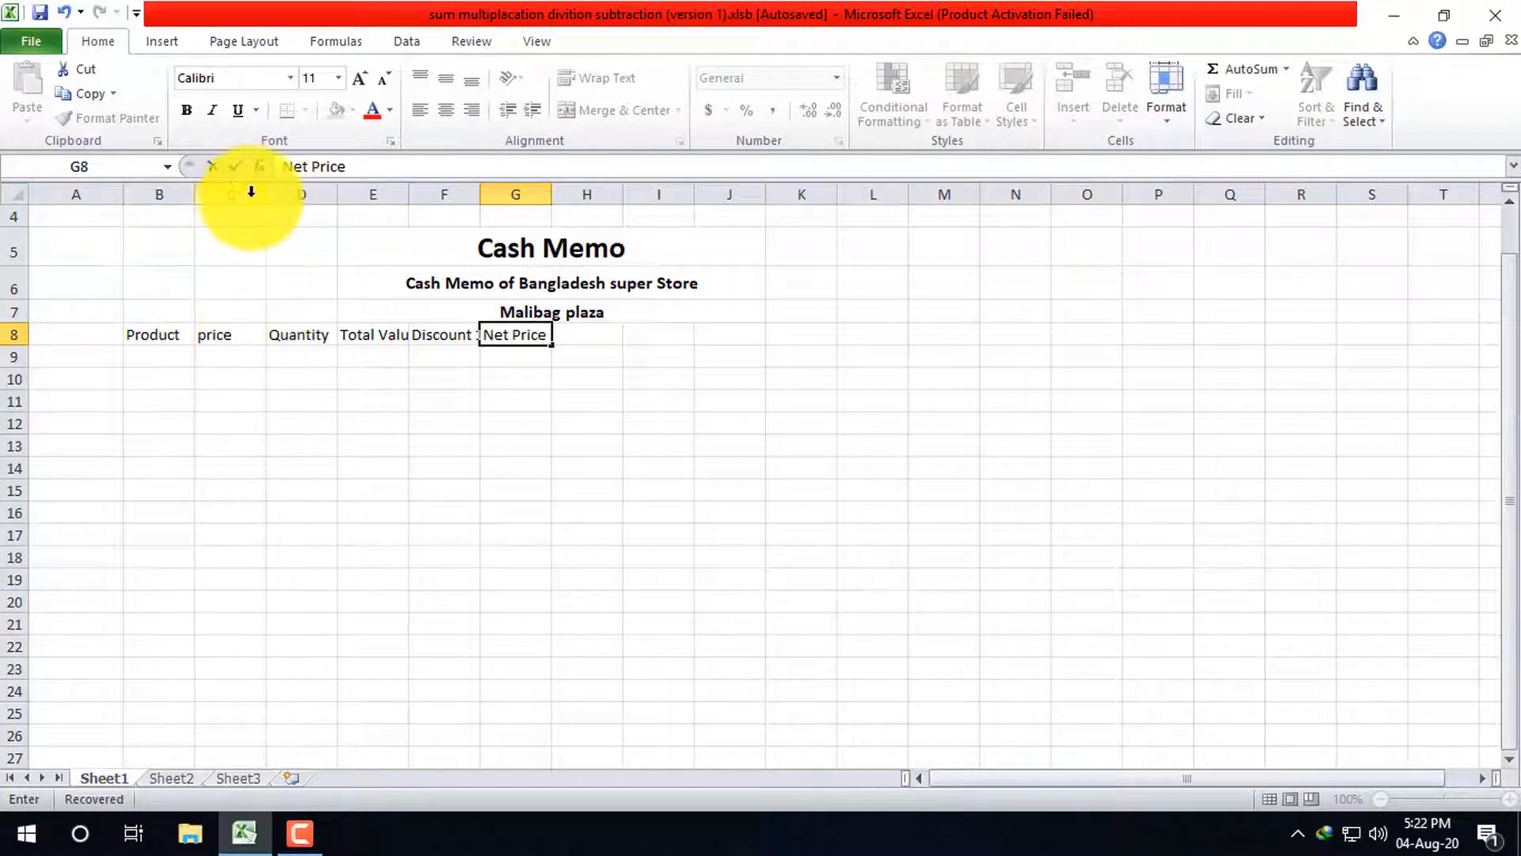
# - AutoFit the widths of columns D to G to their headings
pyautogui.click(326, 194)
pyautogui.doubleClick(337, 195)
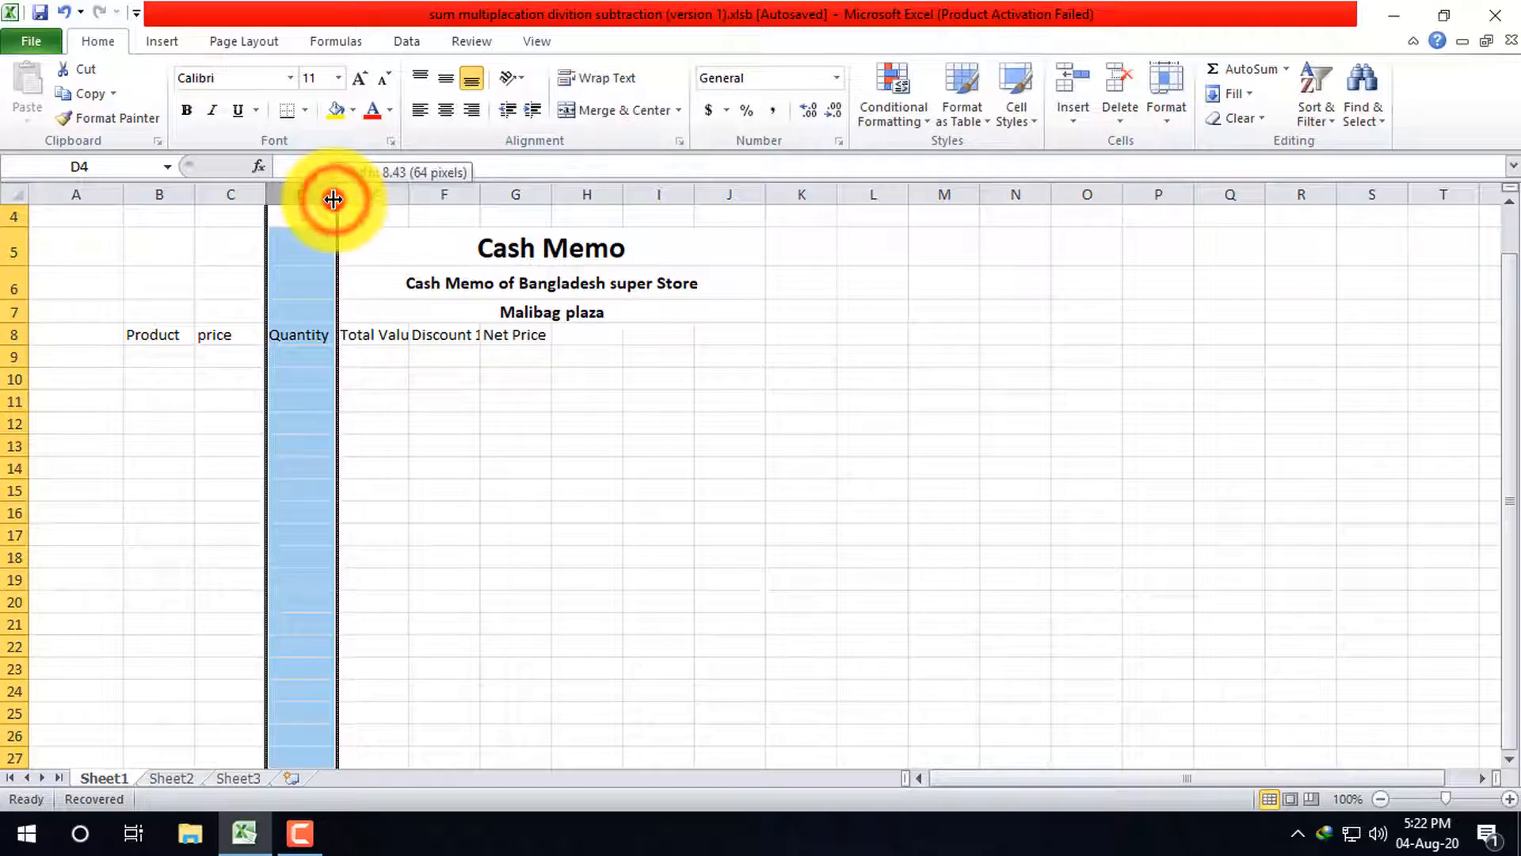
pyautogui.doubleClick(404, 195)
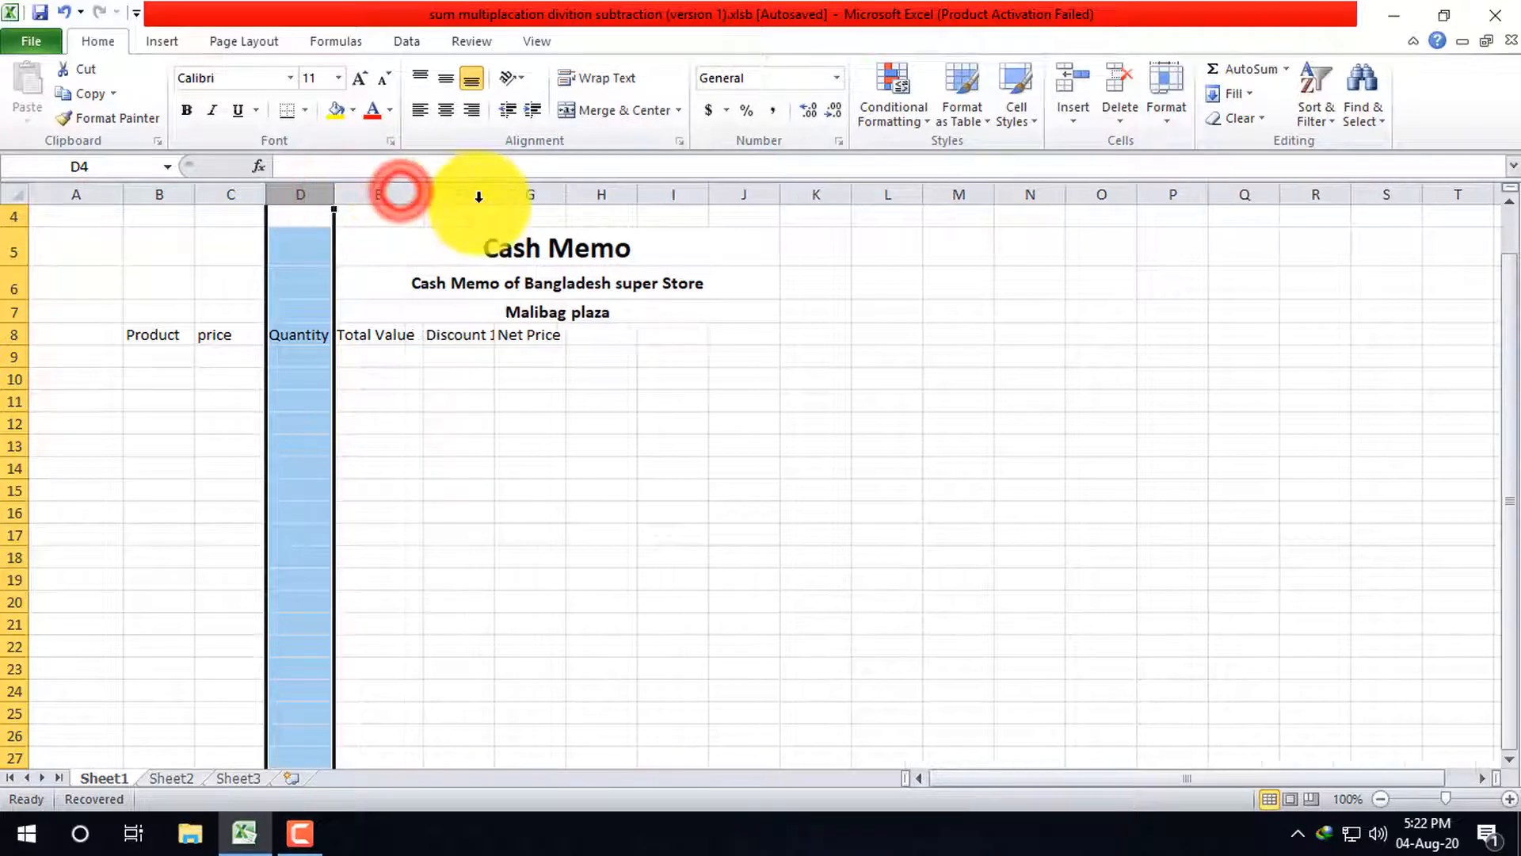
pyautogui.doubleClick(493, 193)
pyautogui.click(592, 194)
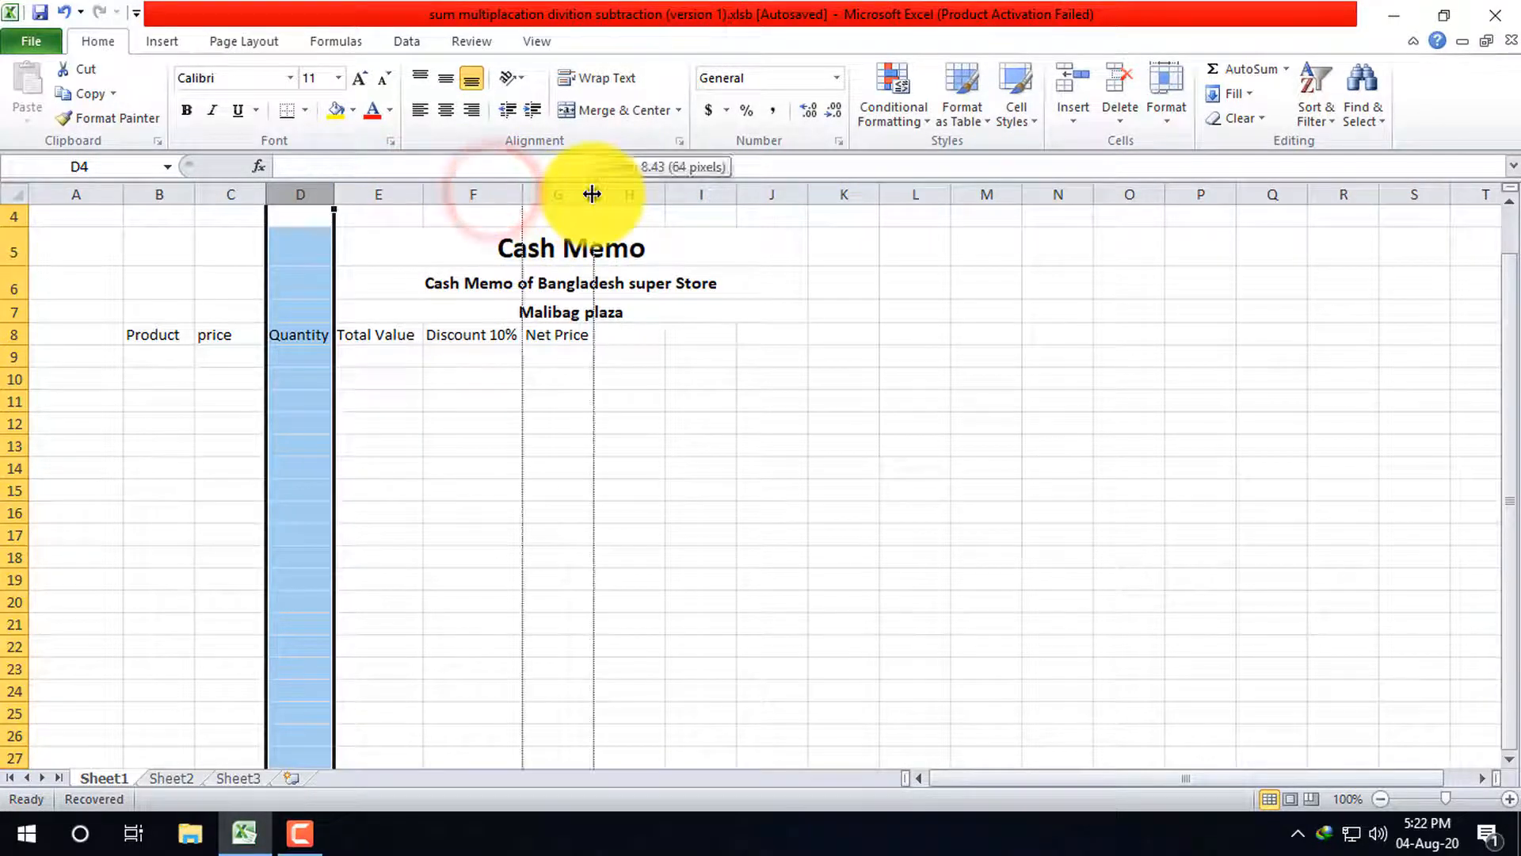
pyautogui.click(591, 194)
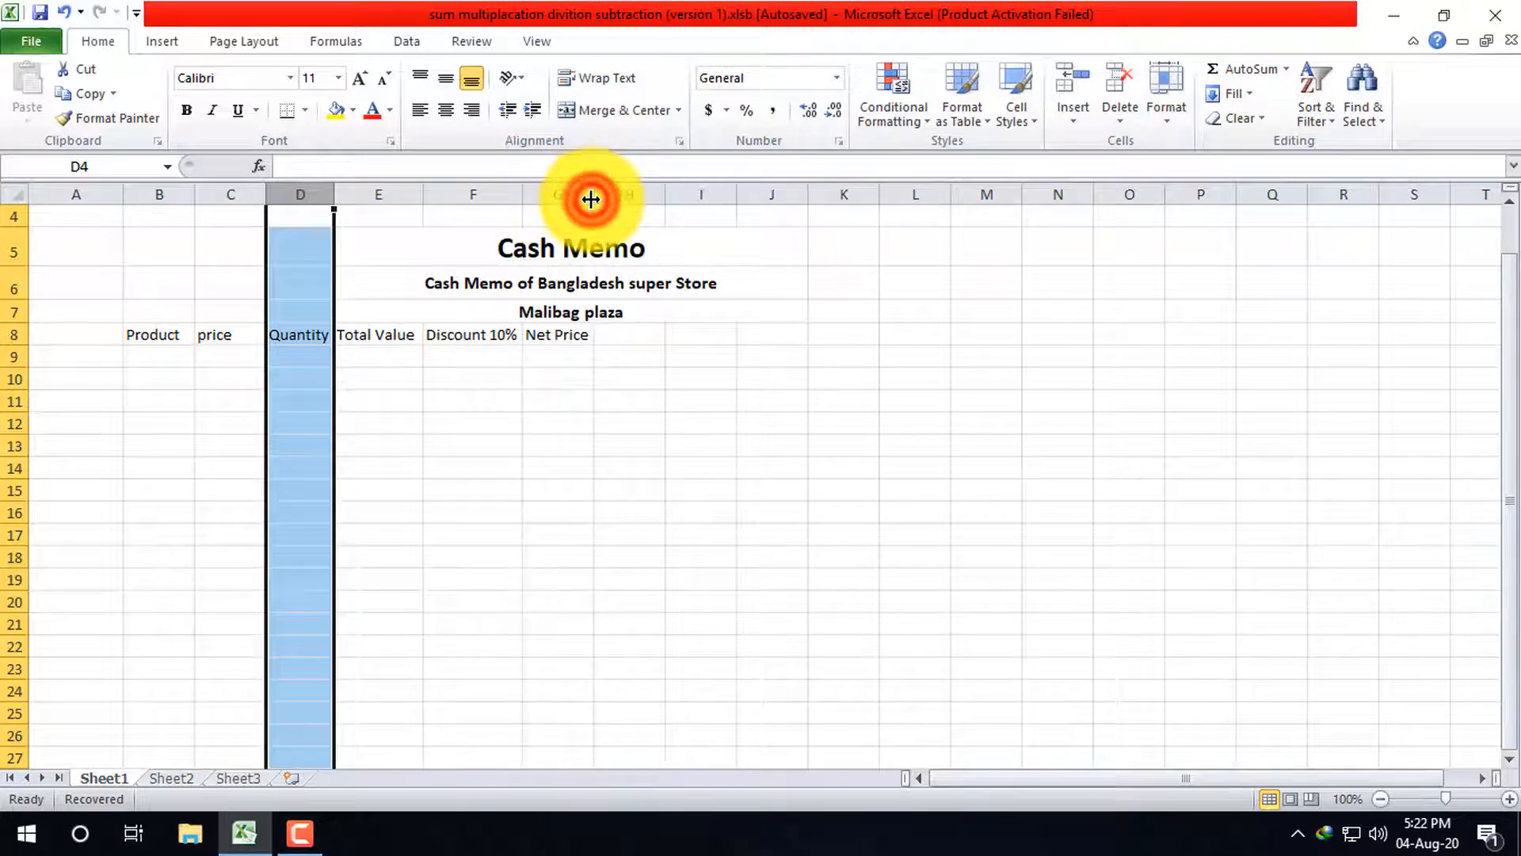
pyautogui.click(588, 190)
pyautogui.doubleClick(593, 190)
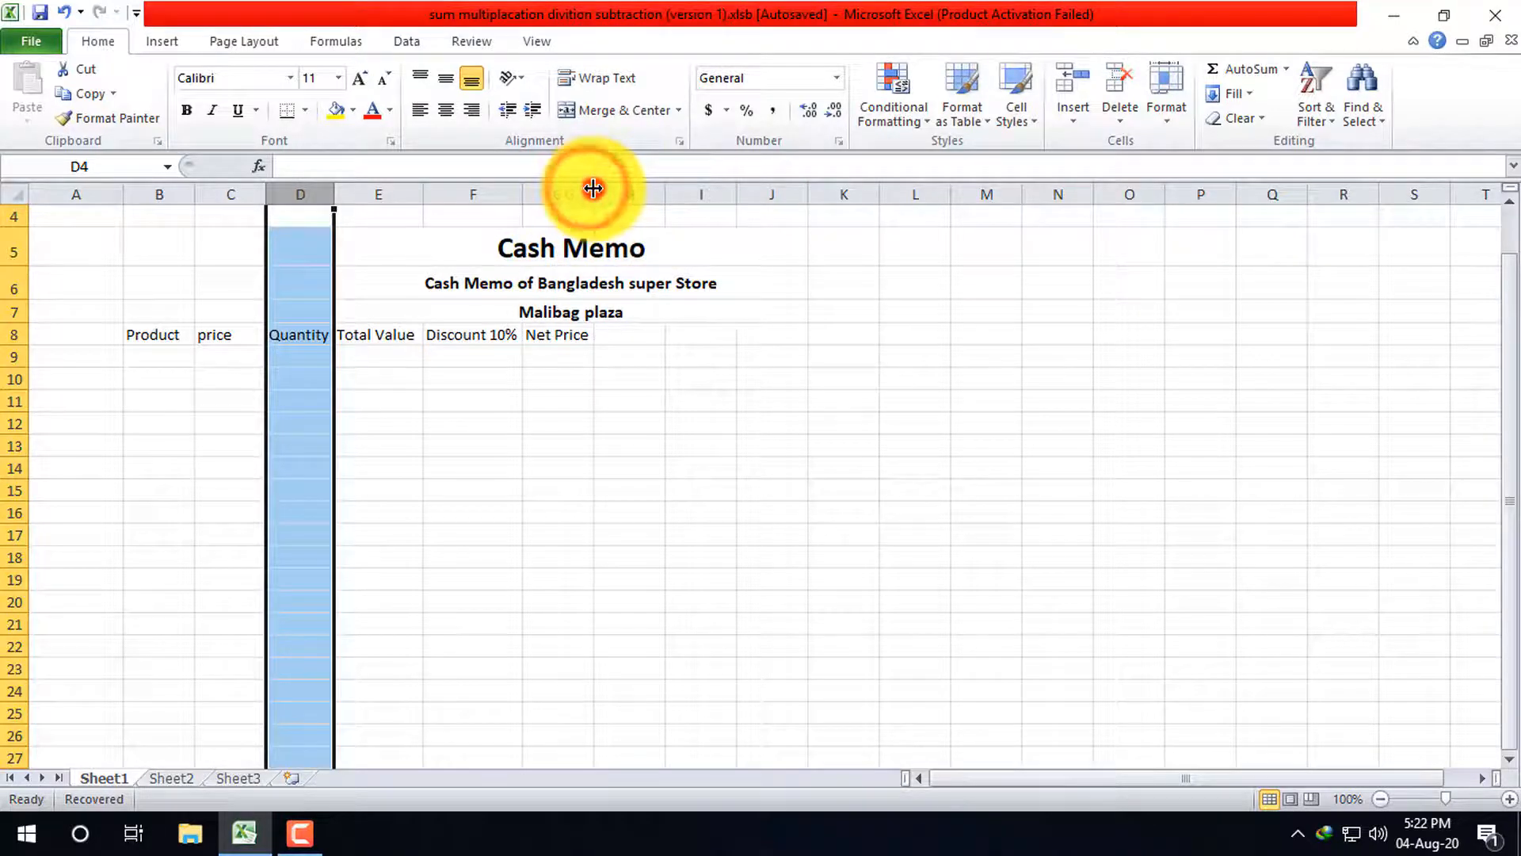
pyautogui.click(666, 190)
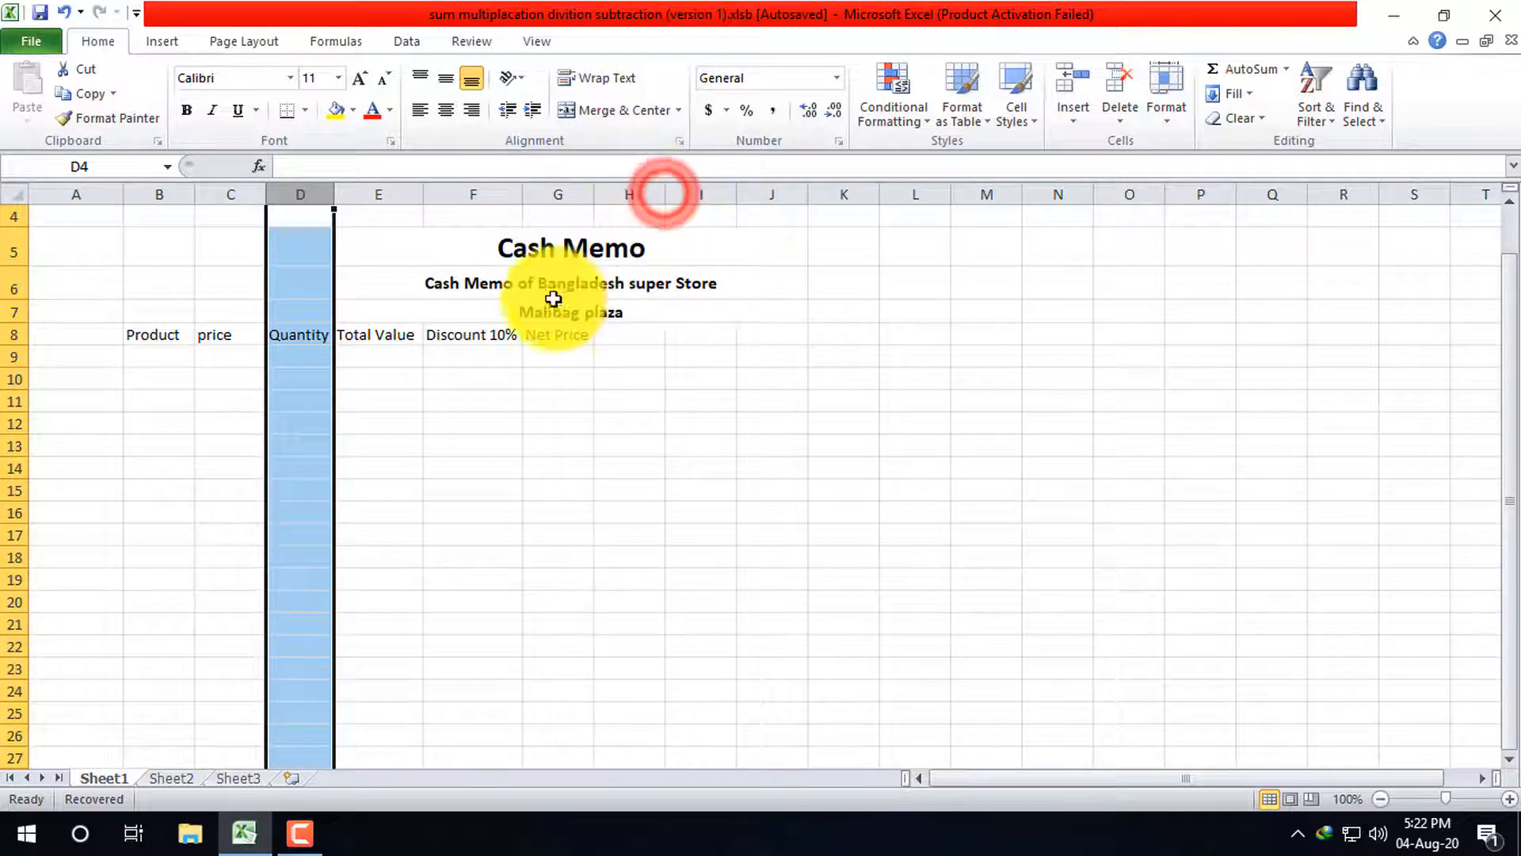
# - Insert a blank cell at A8 with Shift cells right, moving the column headings over by one column
pyautogui.click(118, 333)
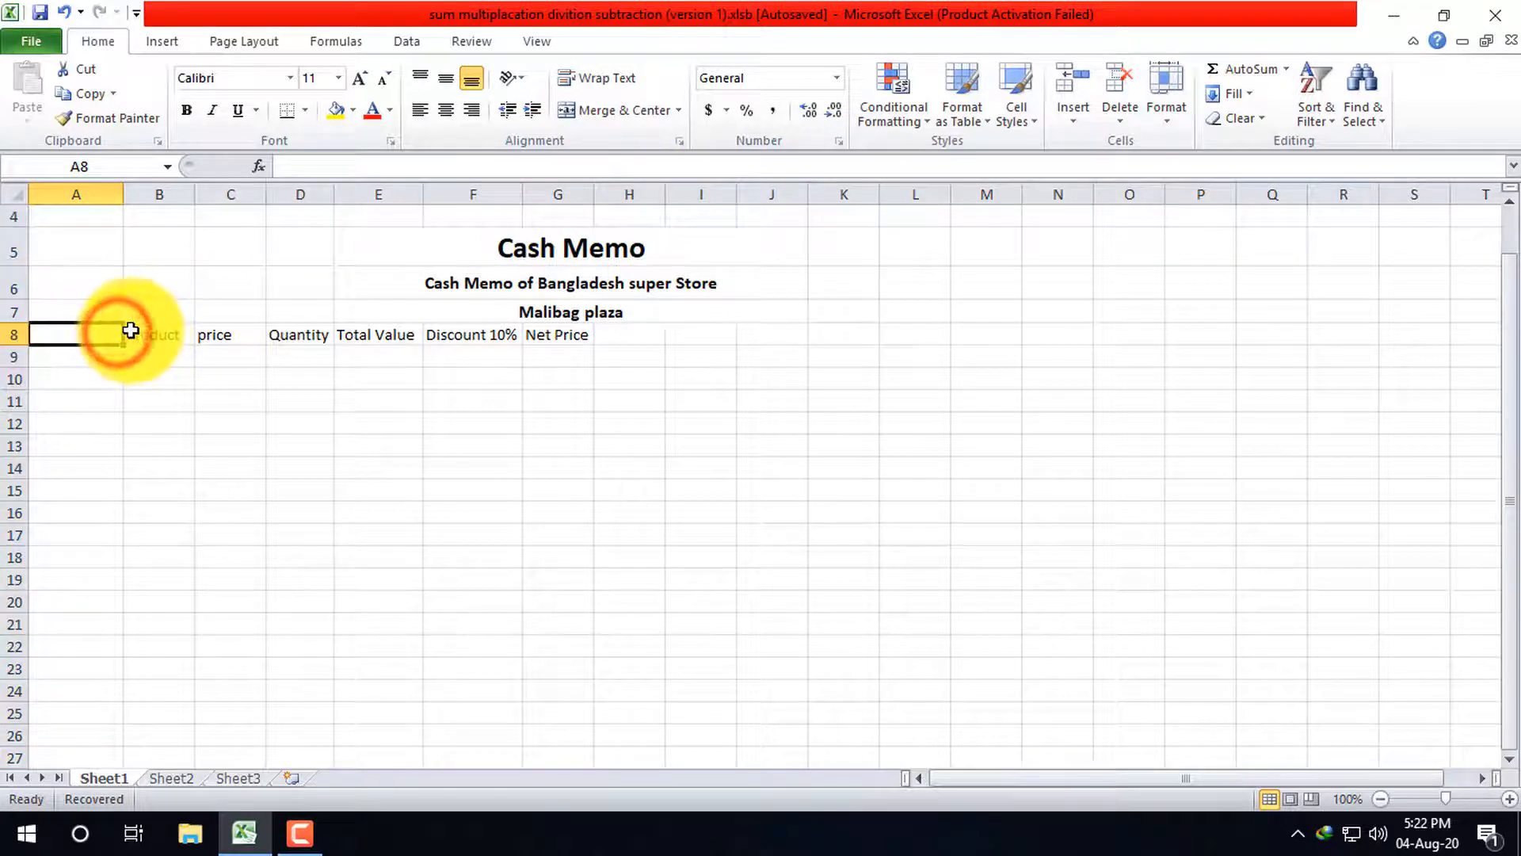
pyautogui.rightClick(109, 334)
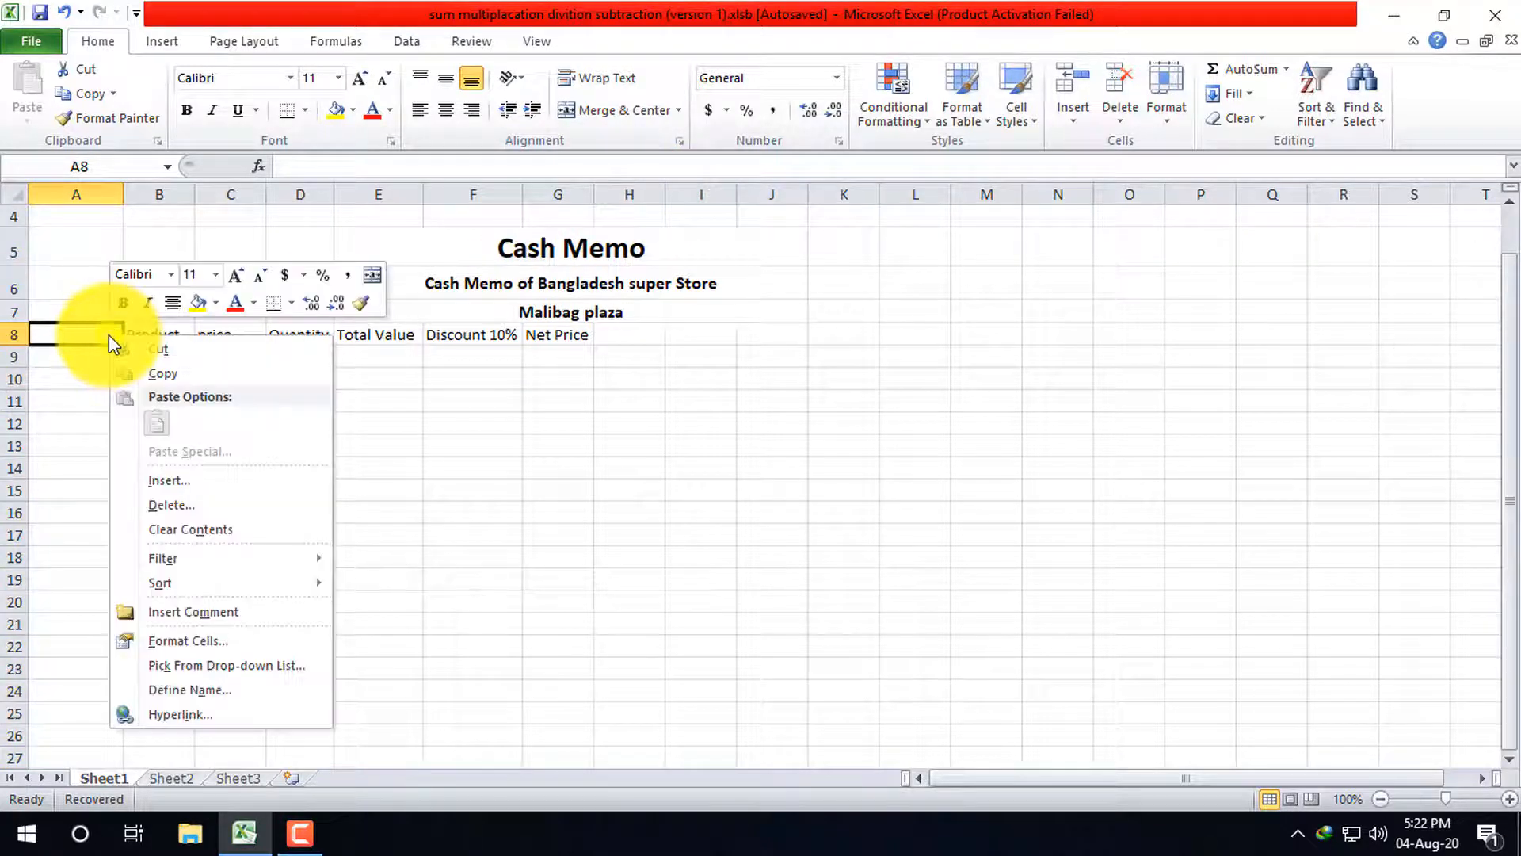
pyautogui.click(194, 483)
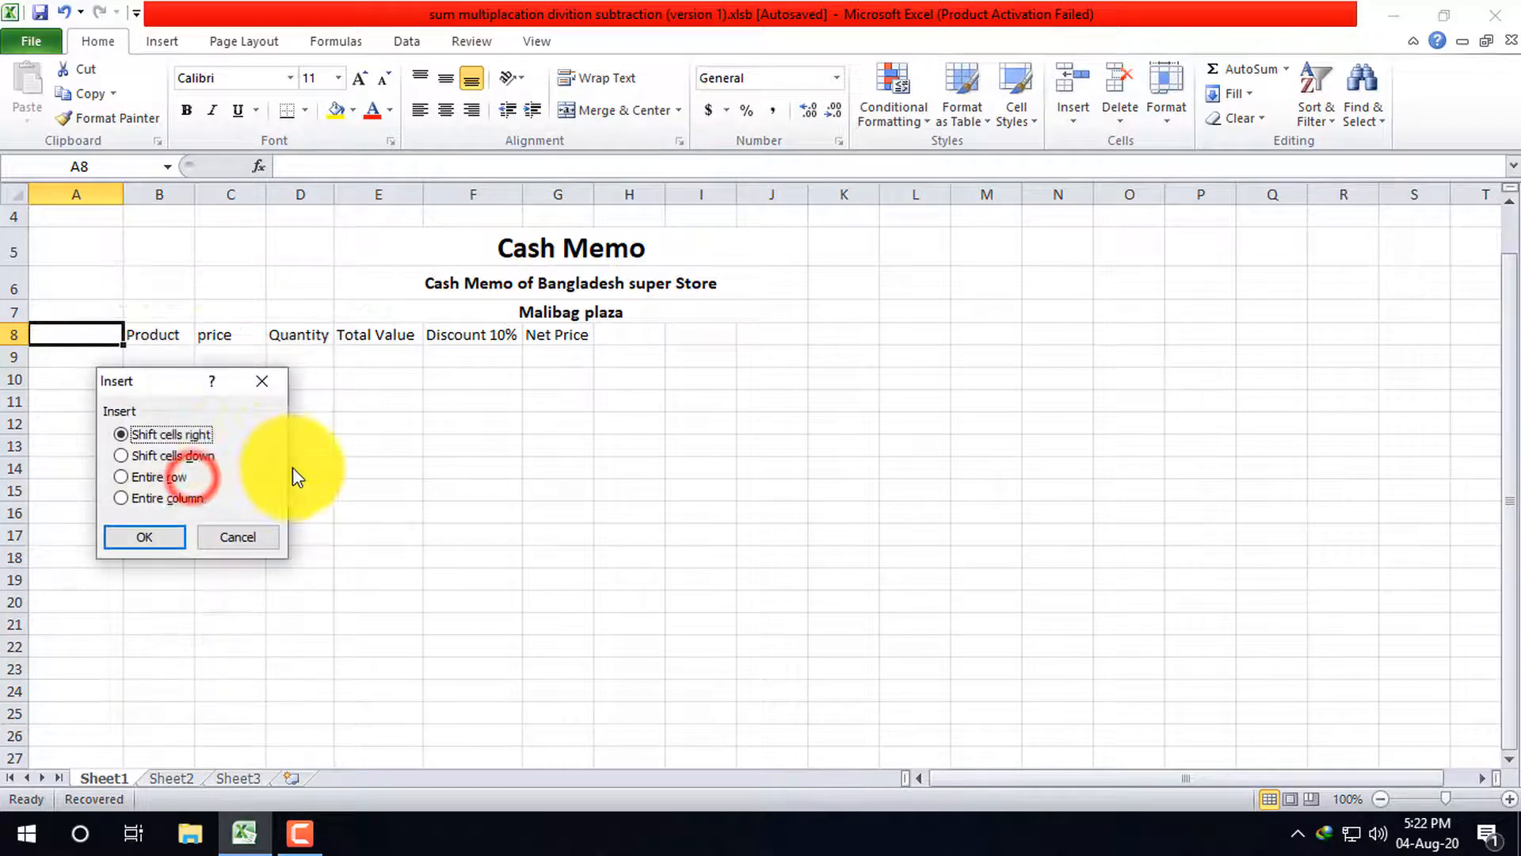
pyautogui.click(177, 434)
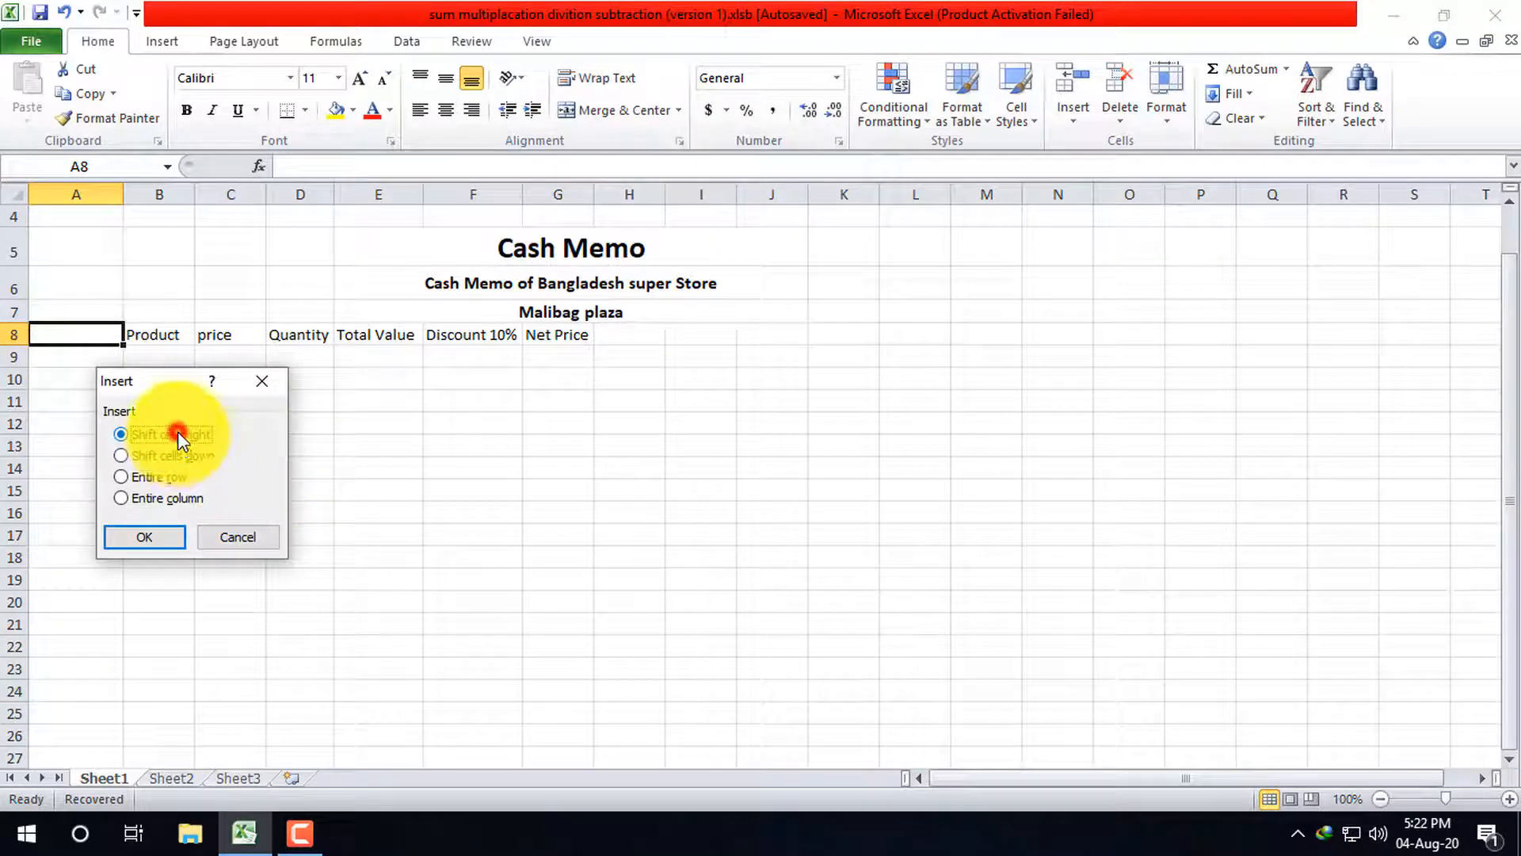
pyautogui.click(151, 537)
# - Insert another blank cell at B8, shifting the headings in row 8 one more column to the right
pyautogui.click(169, 334)
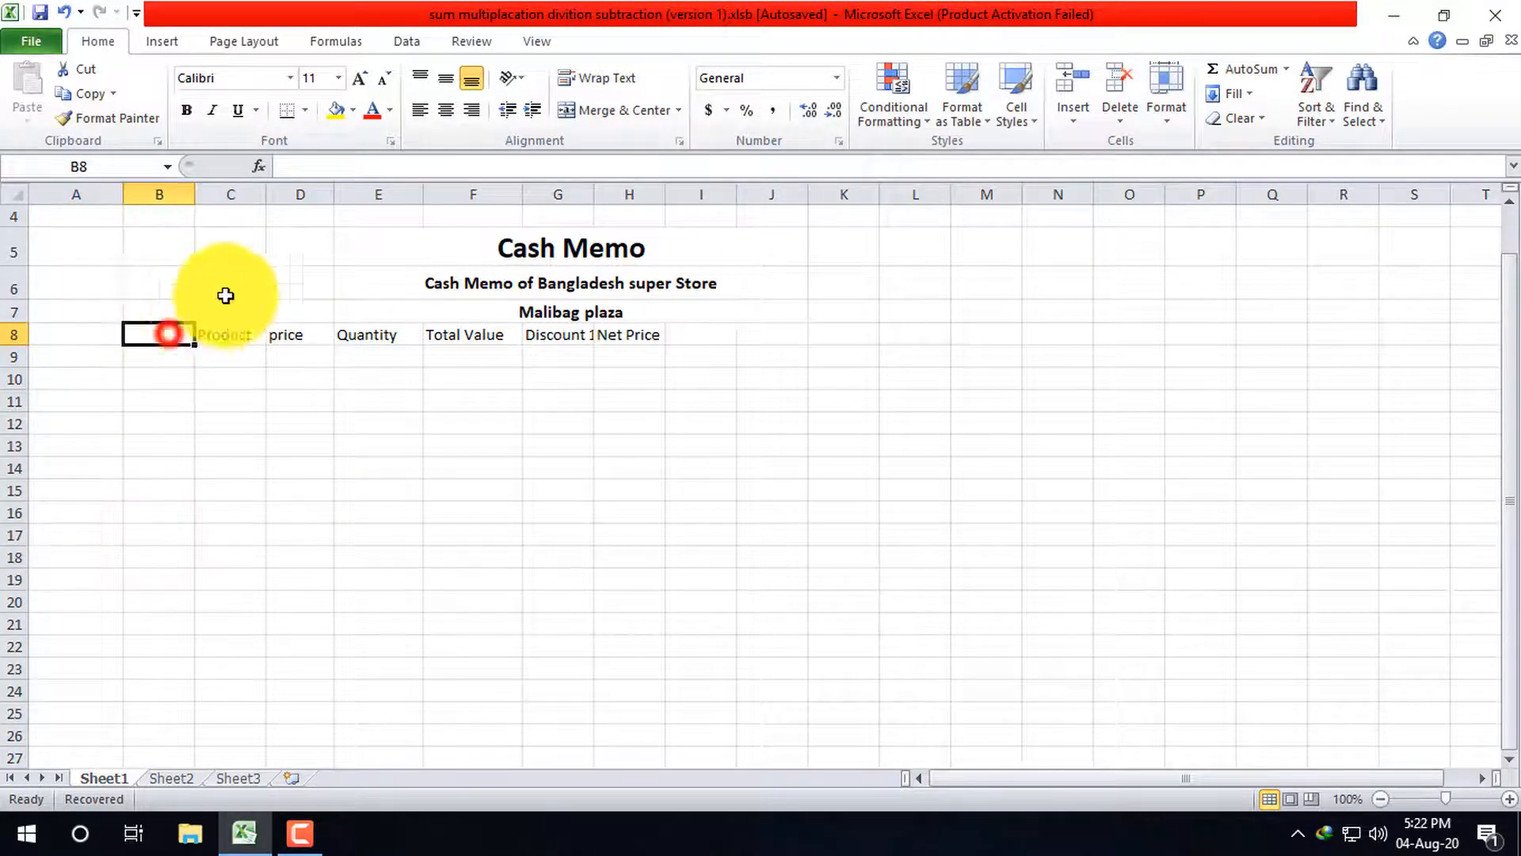
pyautogui.rightClick(177, 334)
pyautogui.click(269, 480)
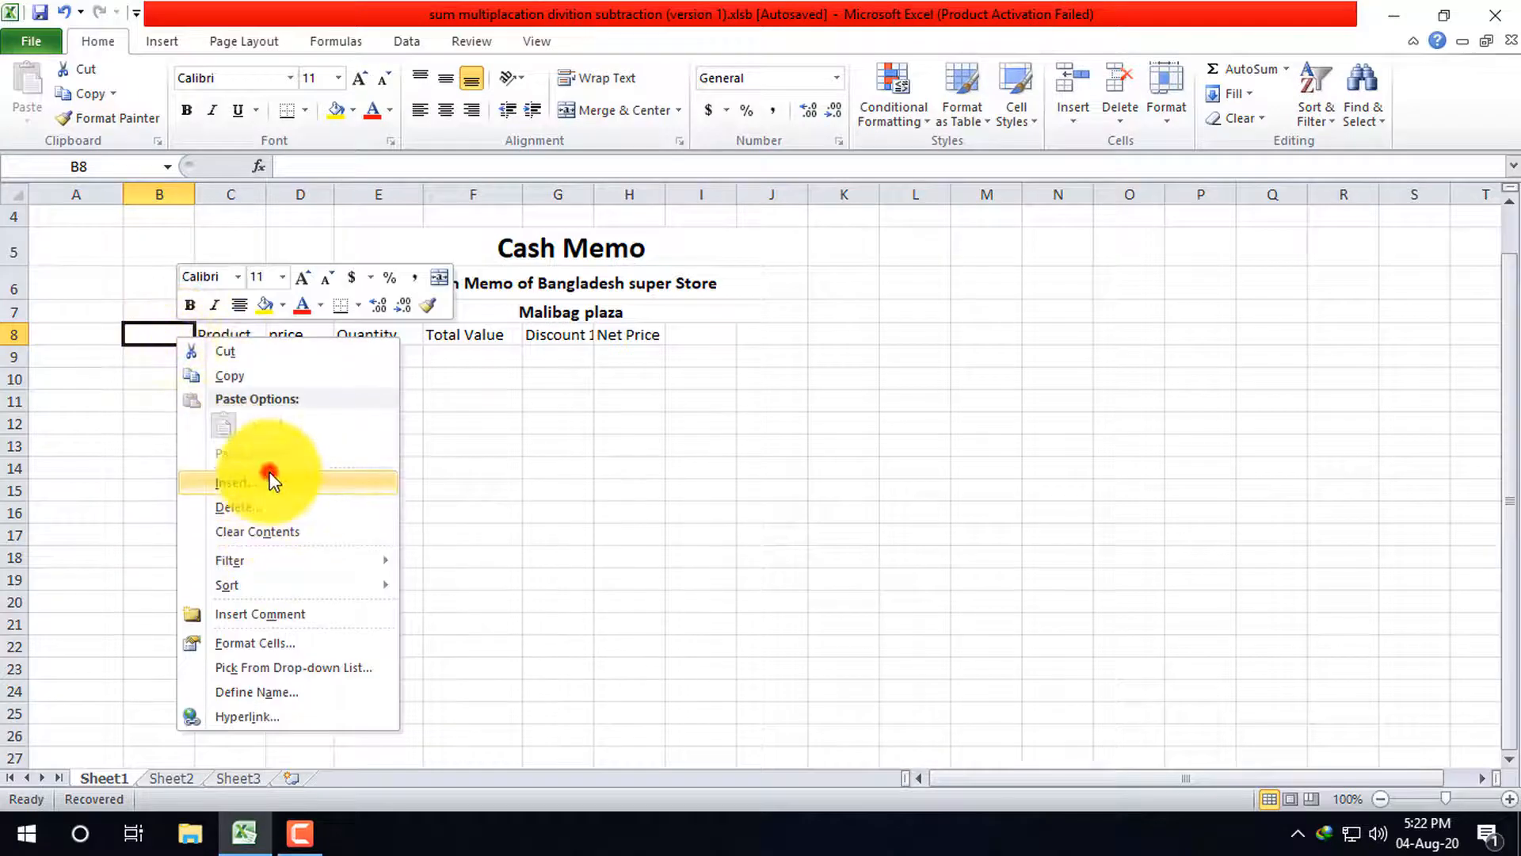
pyautogui.click(259, 430)
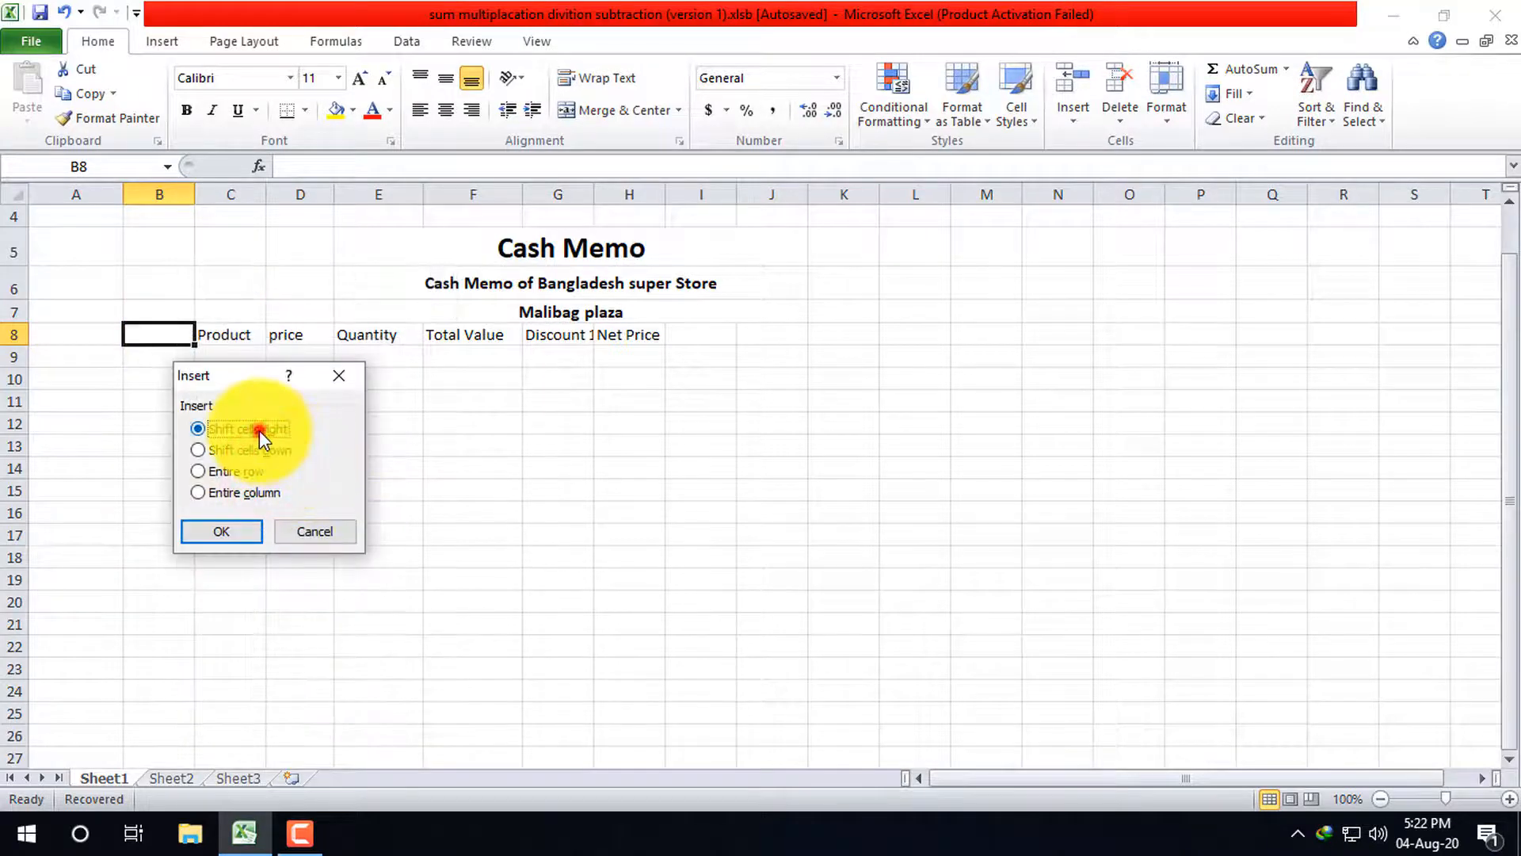
pyautogui.click(242, 531)
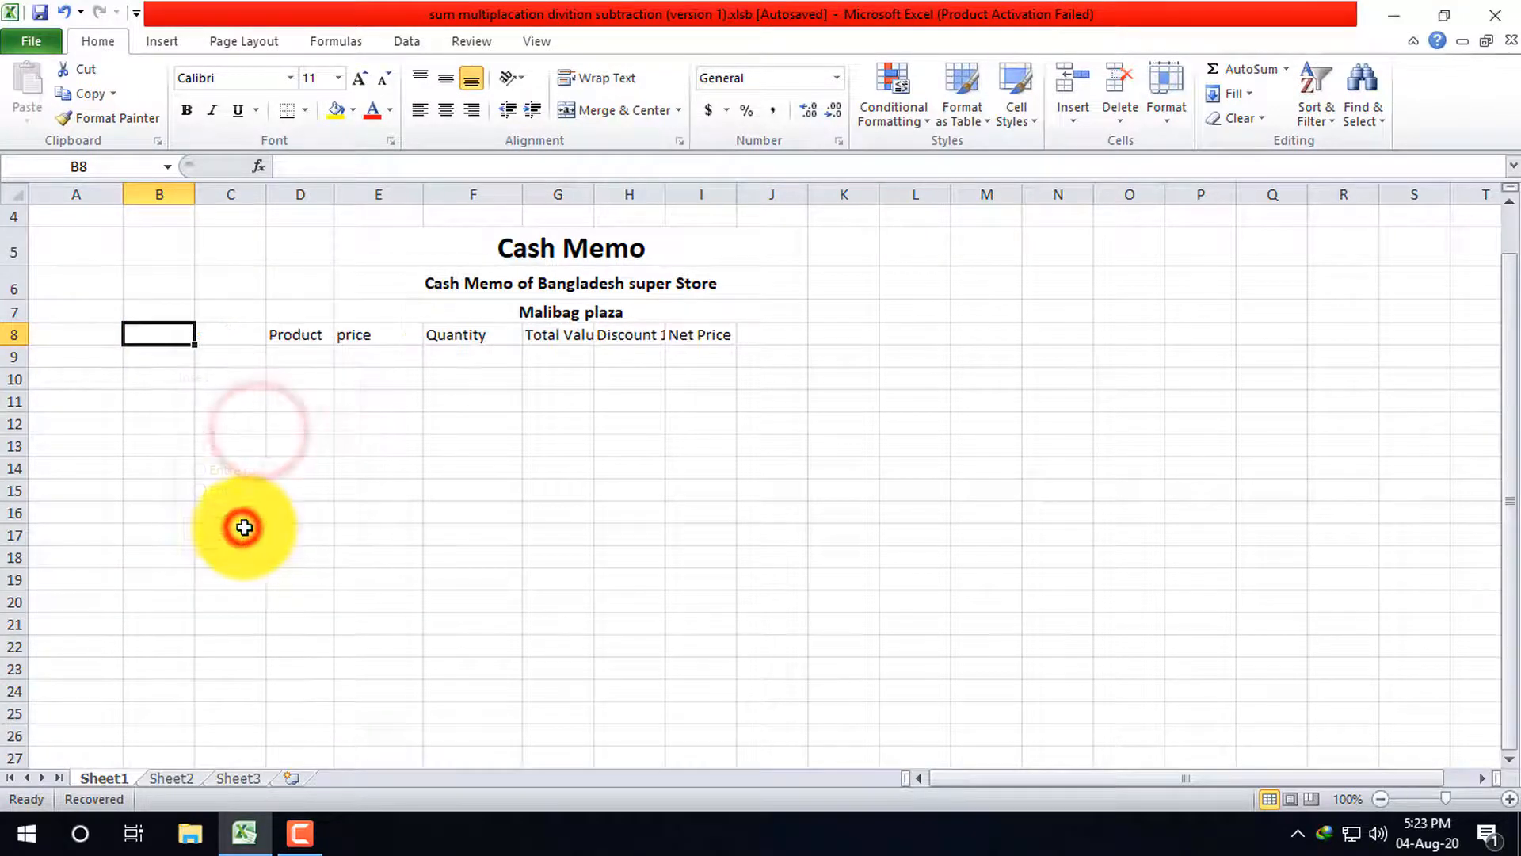
# - Insert a blank cell at C8 with Shift cells right so the headings occupy E8 to J8
pyautogui.click(227, 334)
pyautogui.rightClick(230, 336)
pyautogui.click(293, 485)
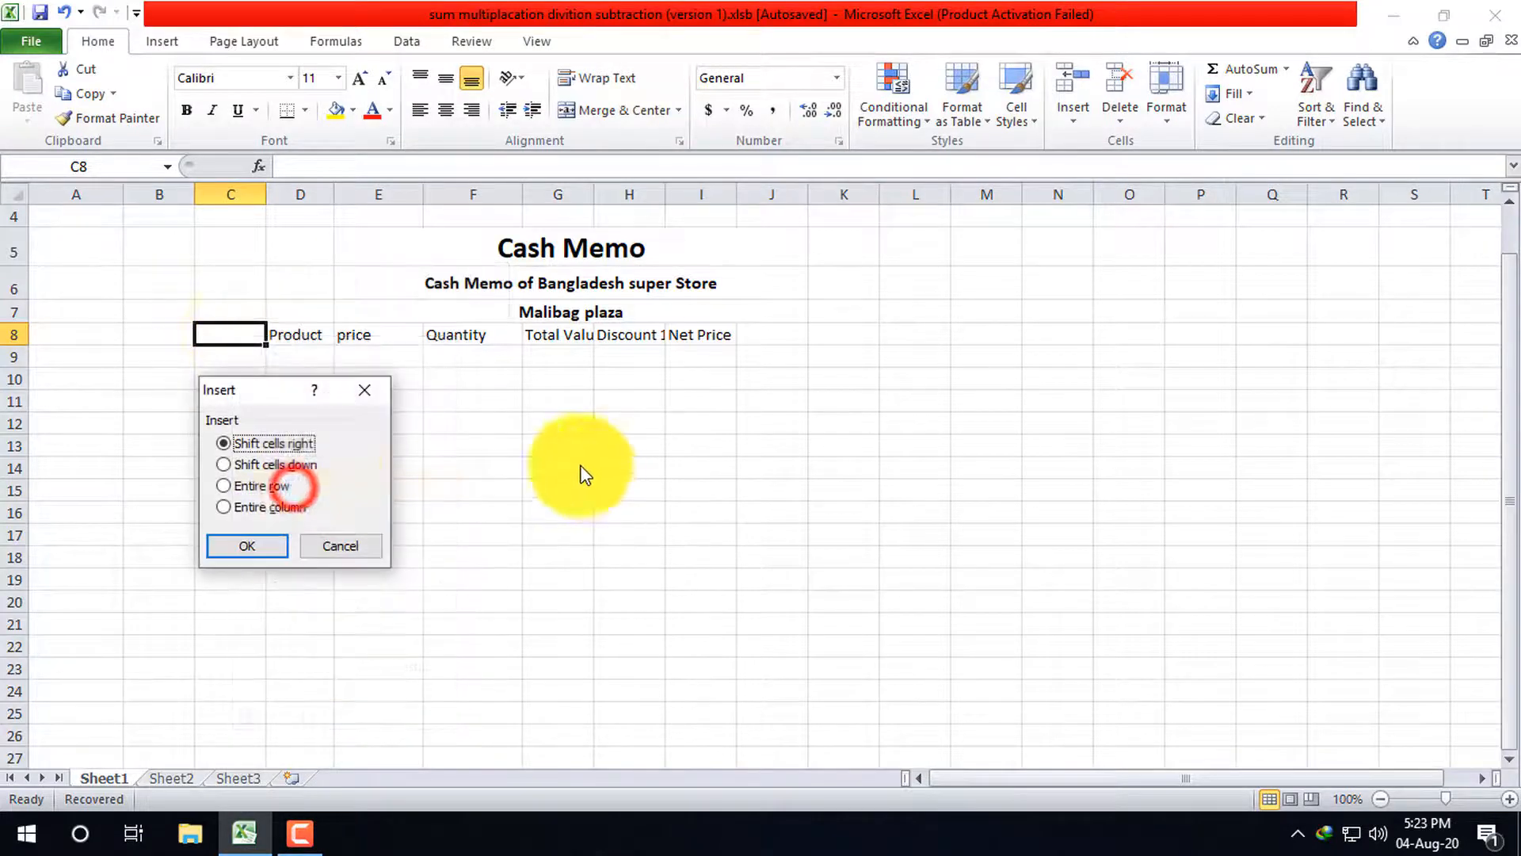
pyautogui.click(237, 546)
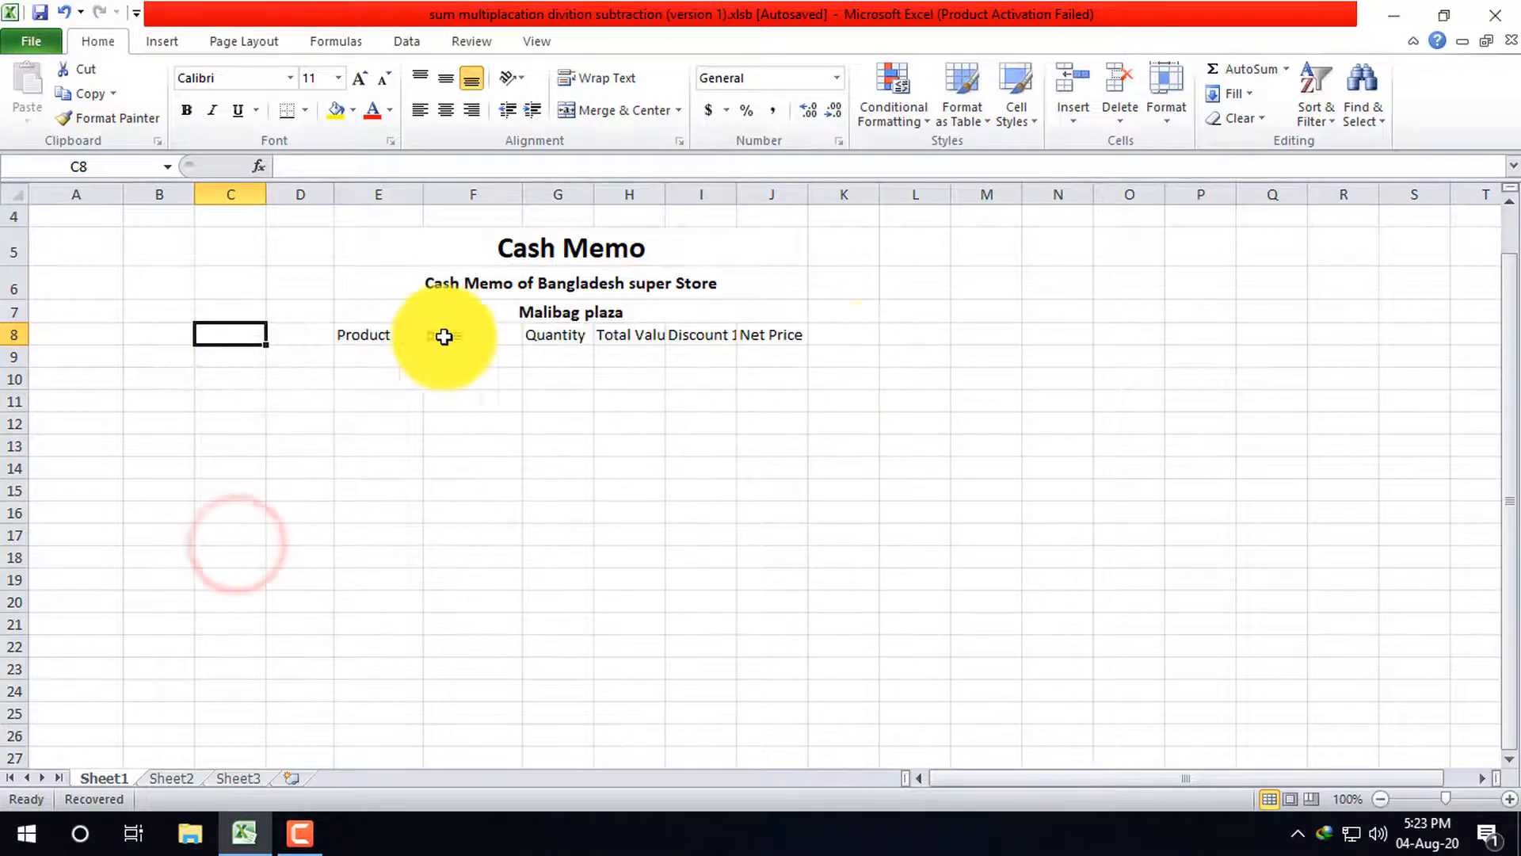
# - Center the text of the column headings in E8 to J8 horizontally
pyautogui.click(504, 335)
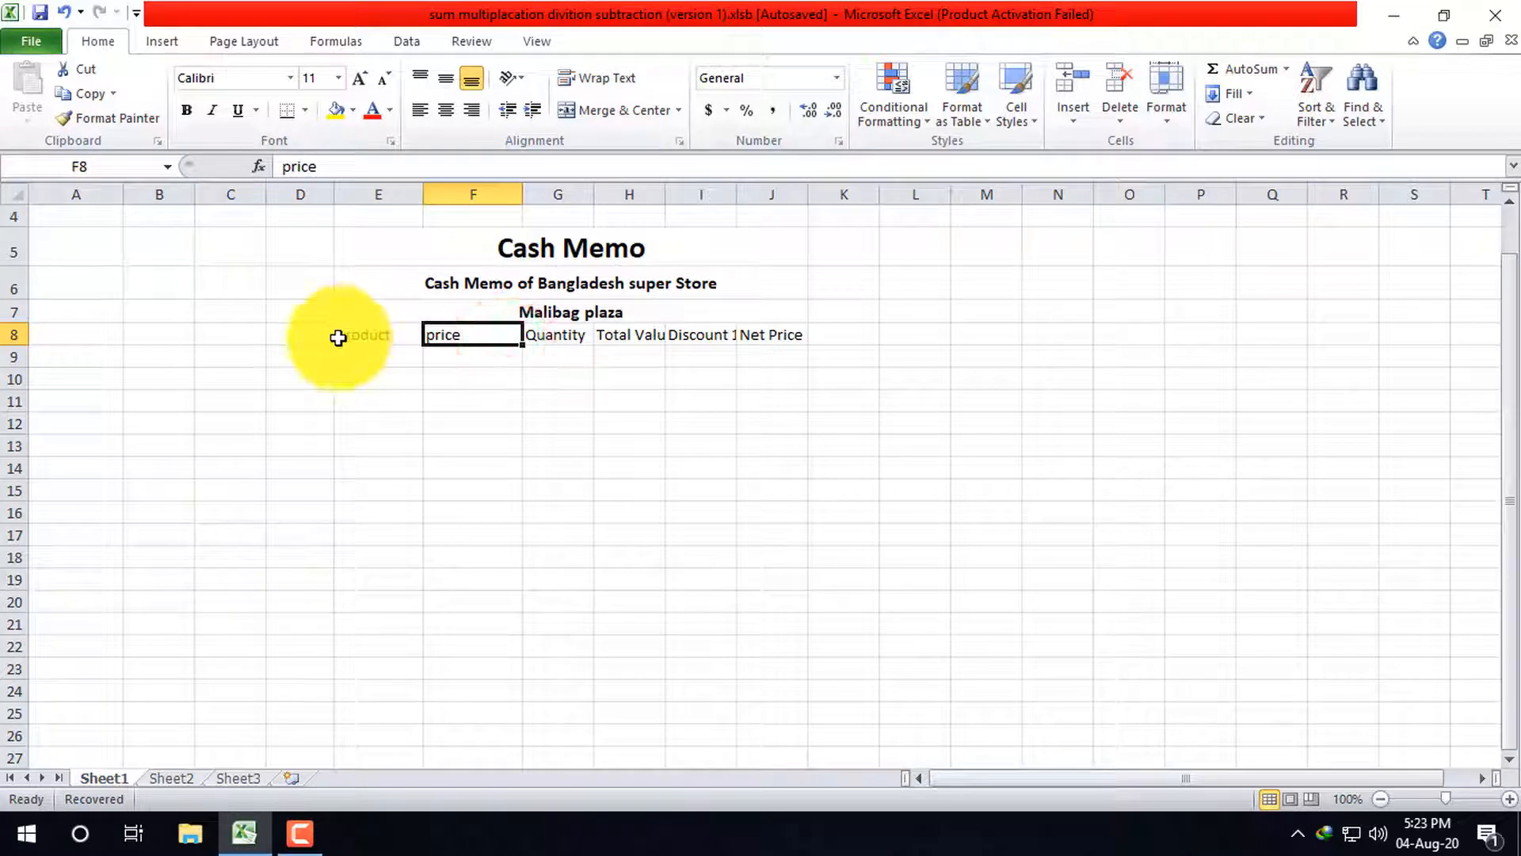
pyautogui.moveTo(337, 335); pyautogui.dragTo(786, 336)
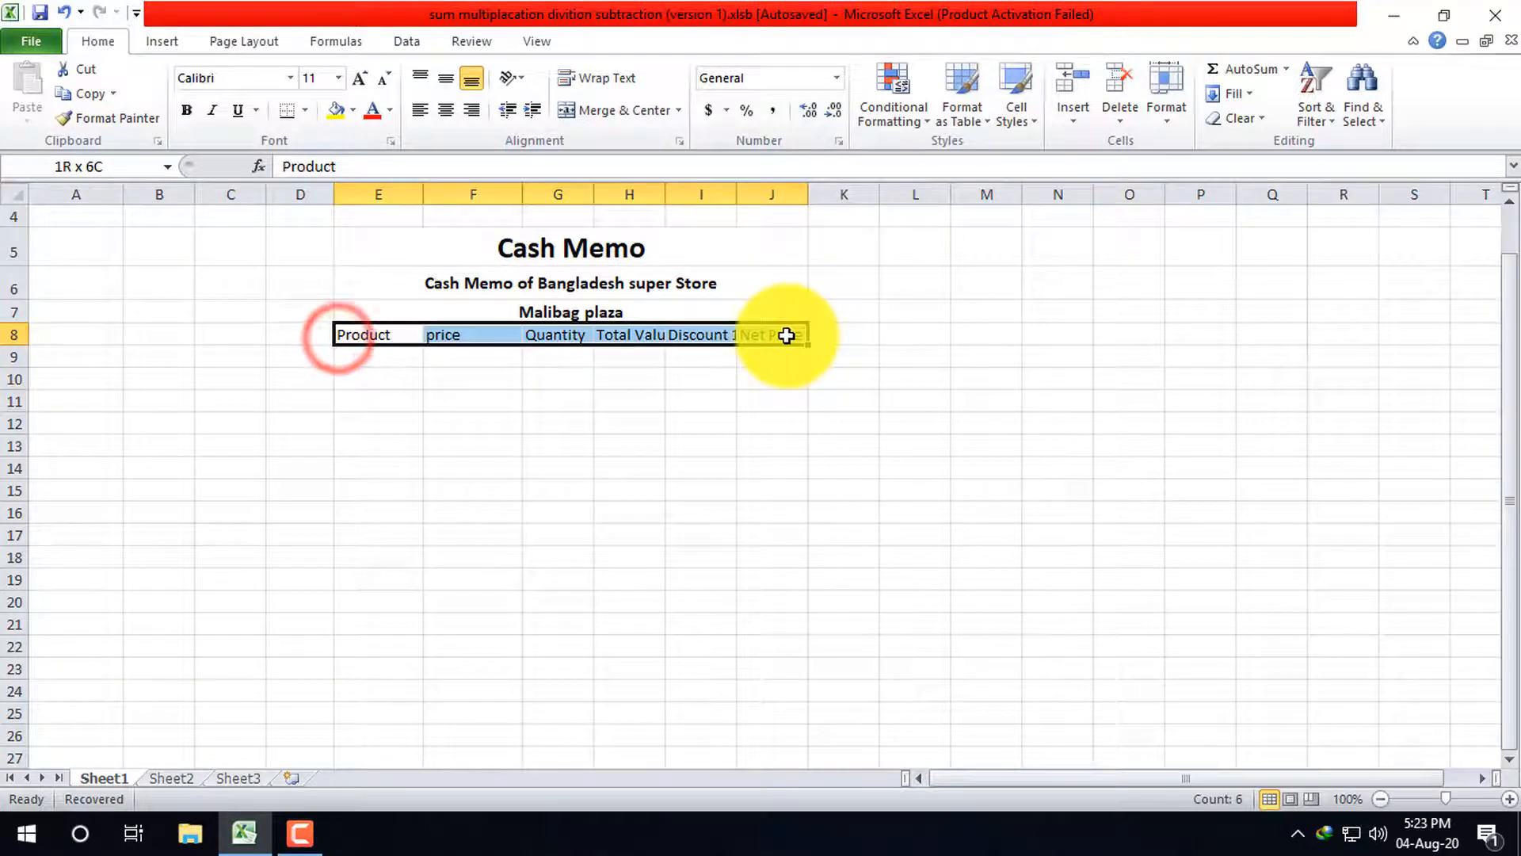
pyautogui.click(448, 110)
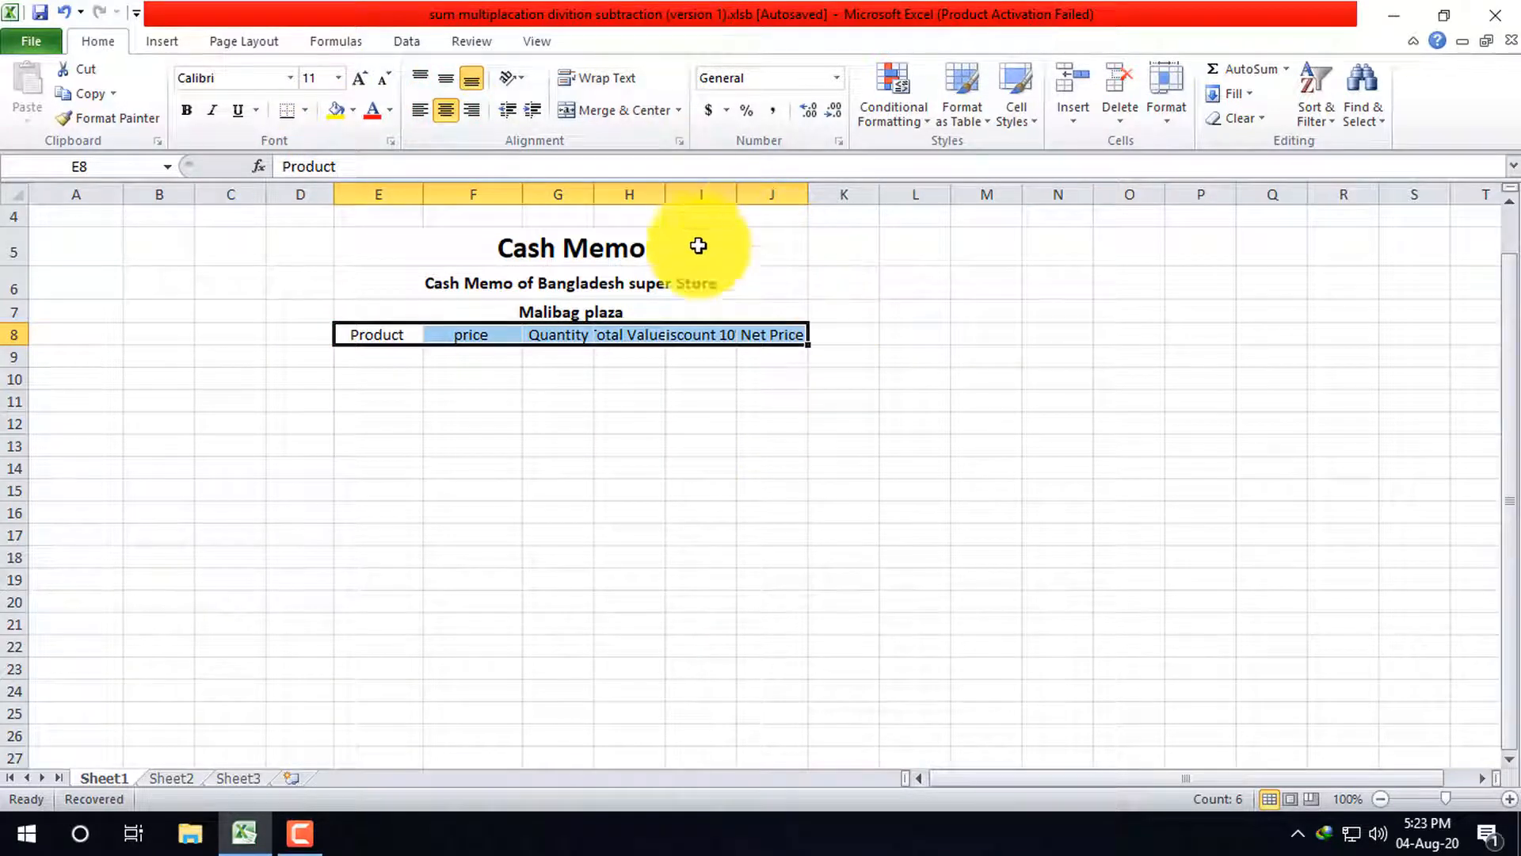
# - AutoFit the widths of columns G, H, I and J to their headings
pyautogui.doubleClick(665, 195)
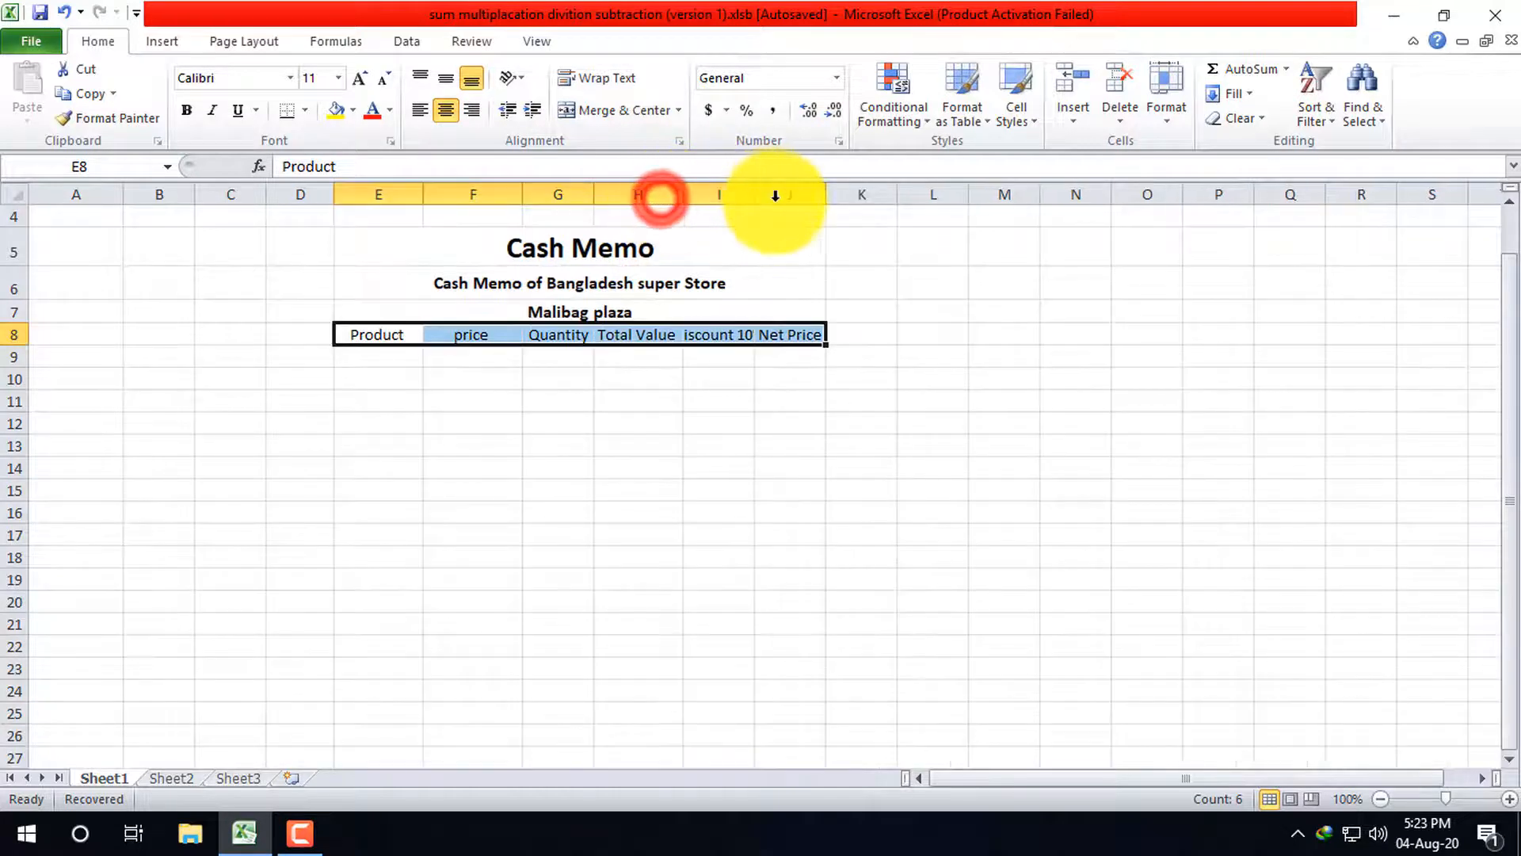
pyautogui.doubleClick(755, 194)
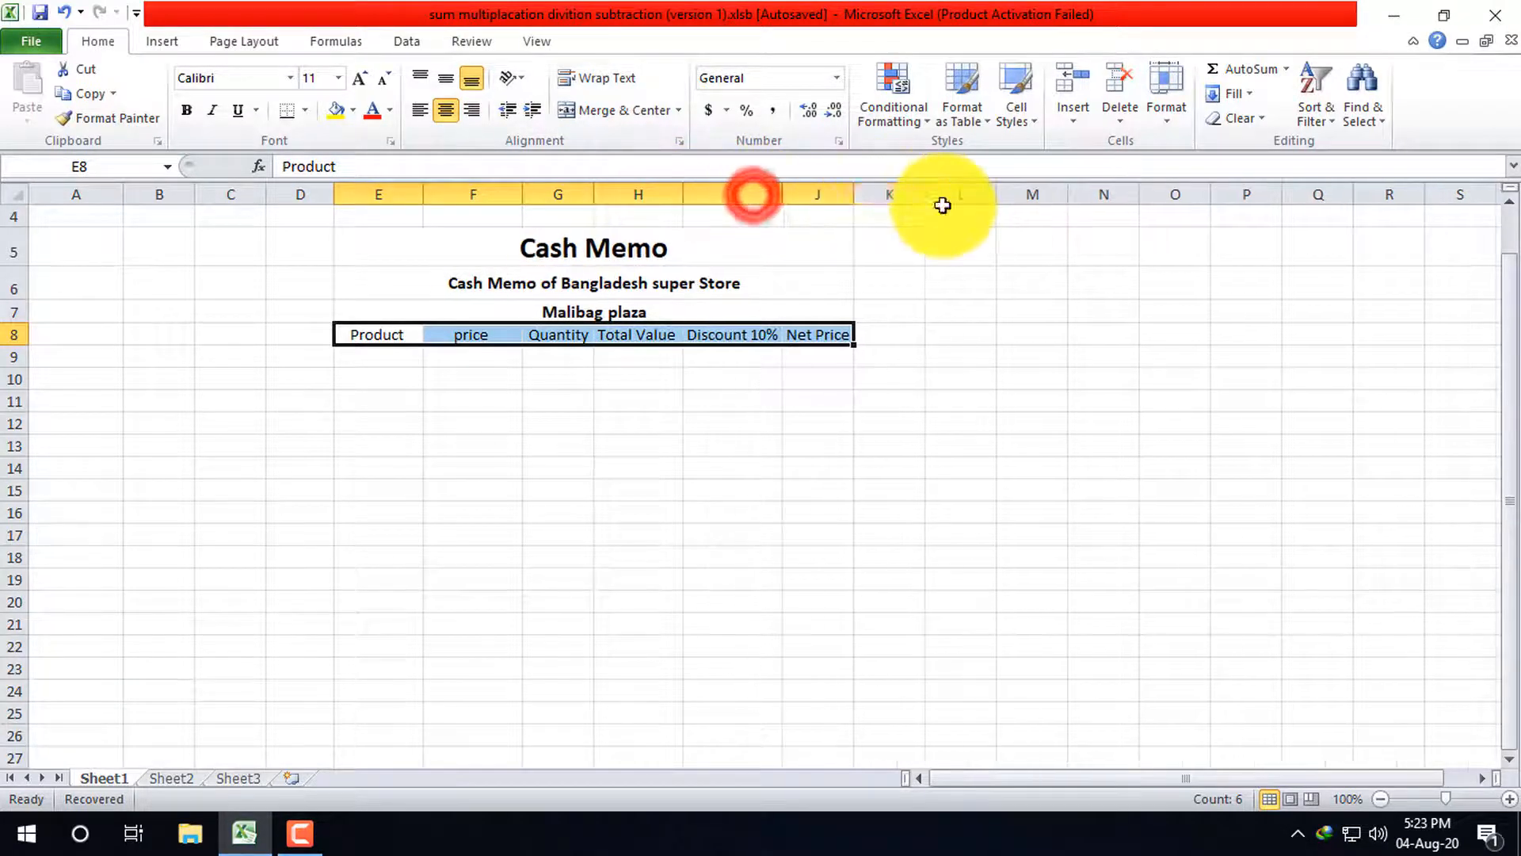
pyautogui.doubleClick(854, 190)
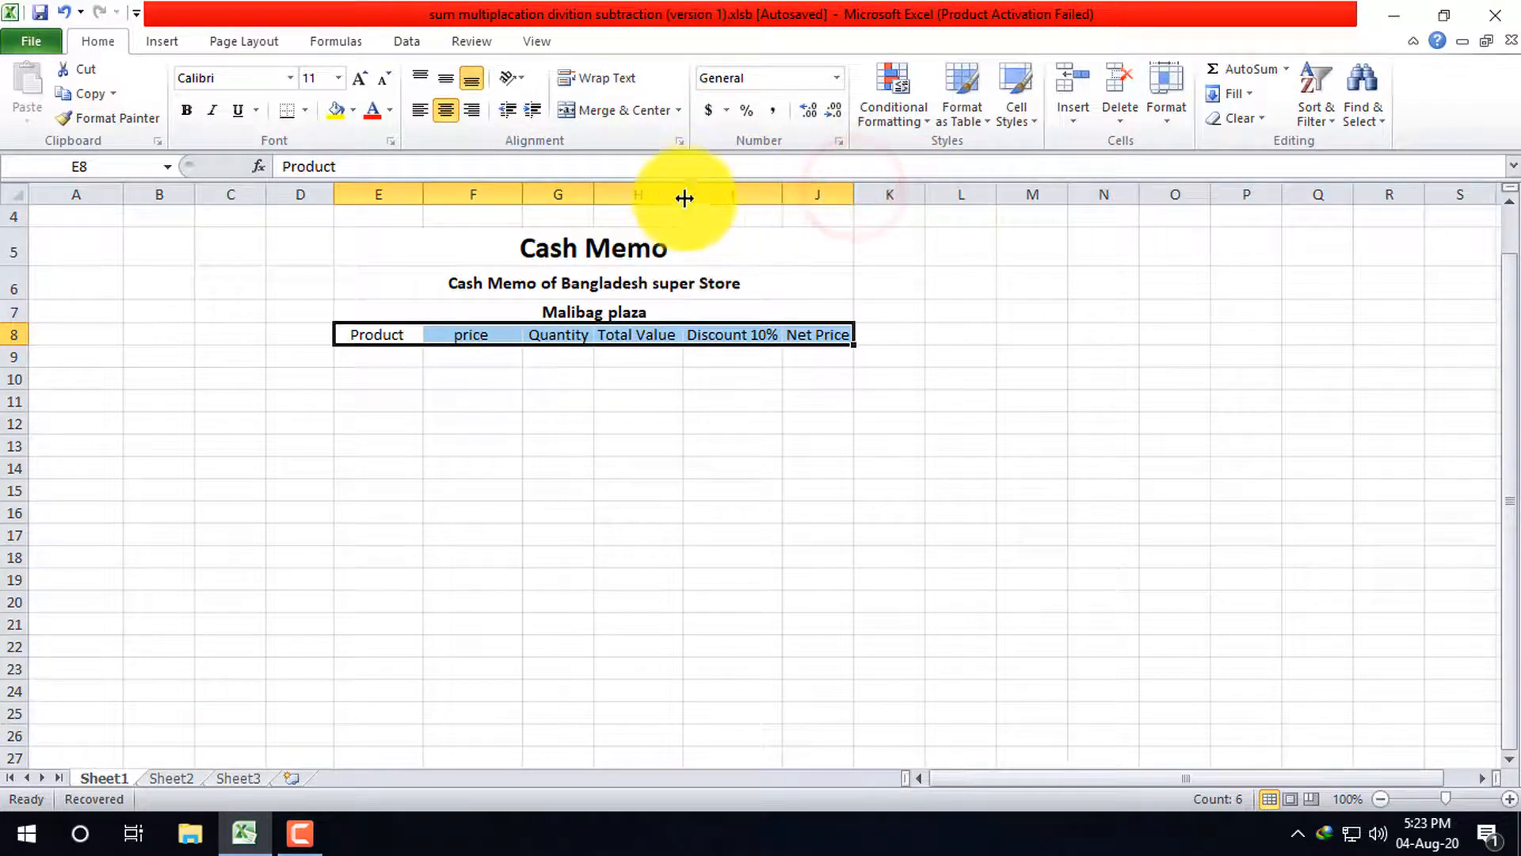
pyautogui.doubleClick(593, 193)
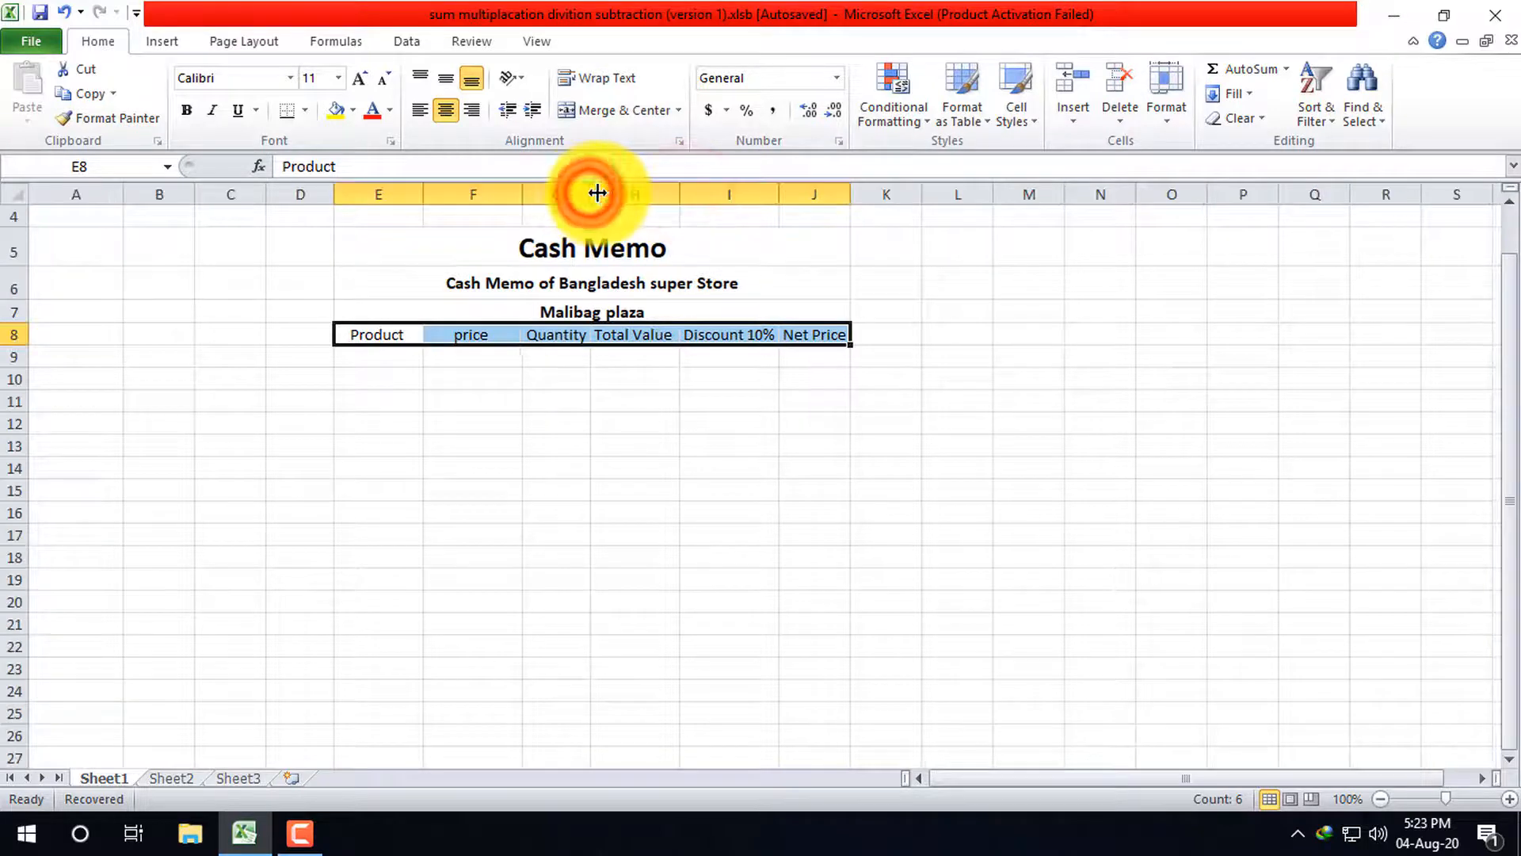
# - Make the column headings from Product to Net Price in E8 to J8 bold
pyautogui.click(385, 364)
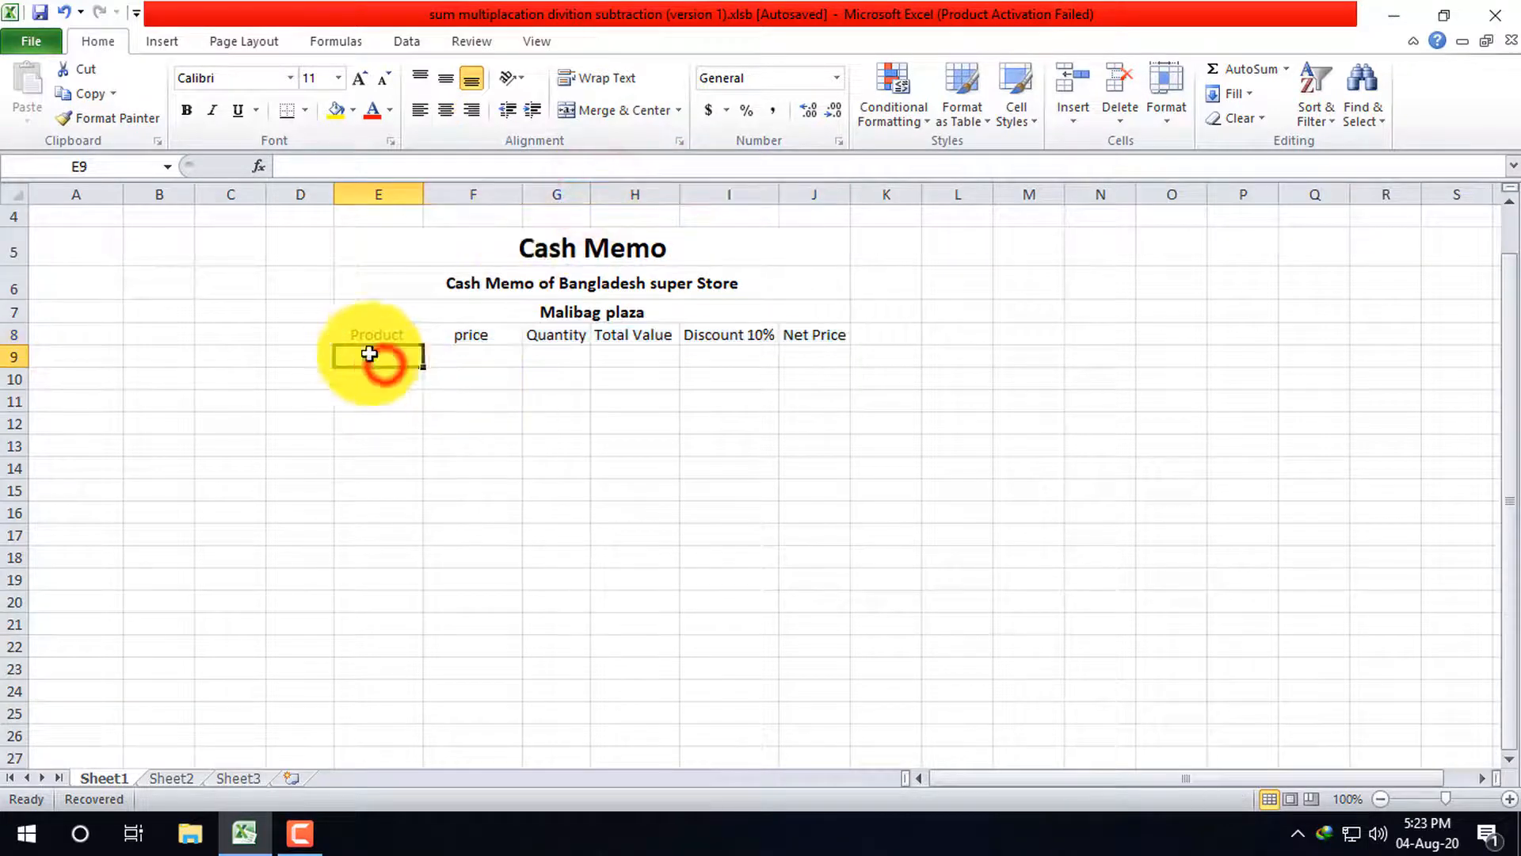
pyautogui.click(336, 334)
pyautogui.moveTo(335, 334); pyautogui.dragTo(831, 341)
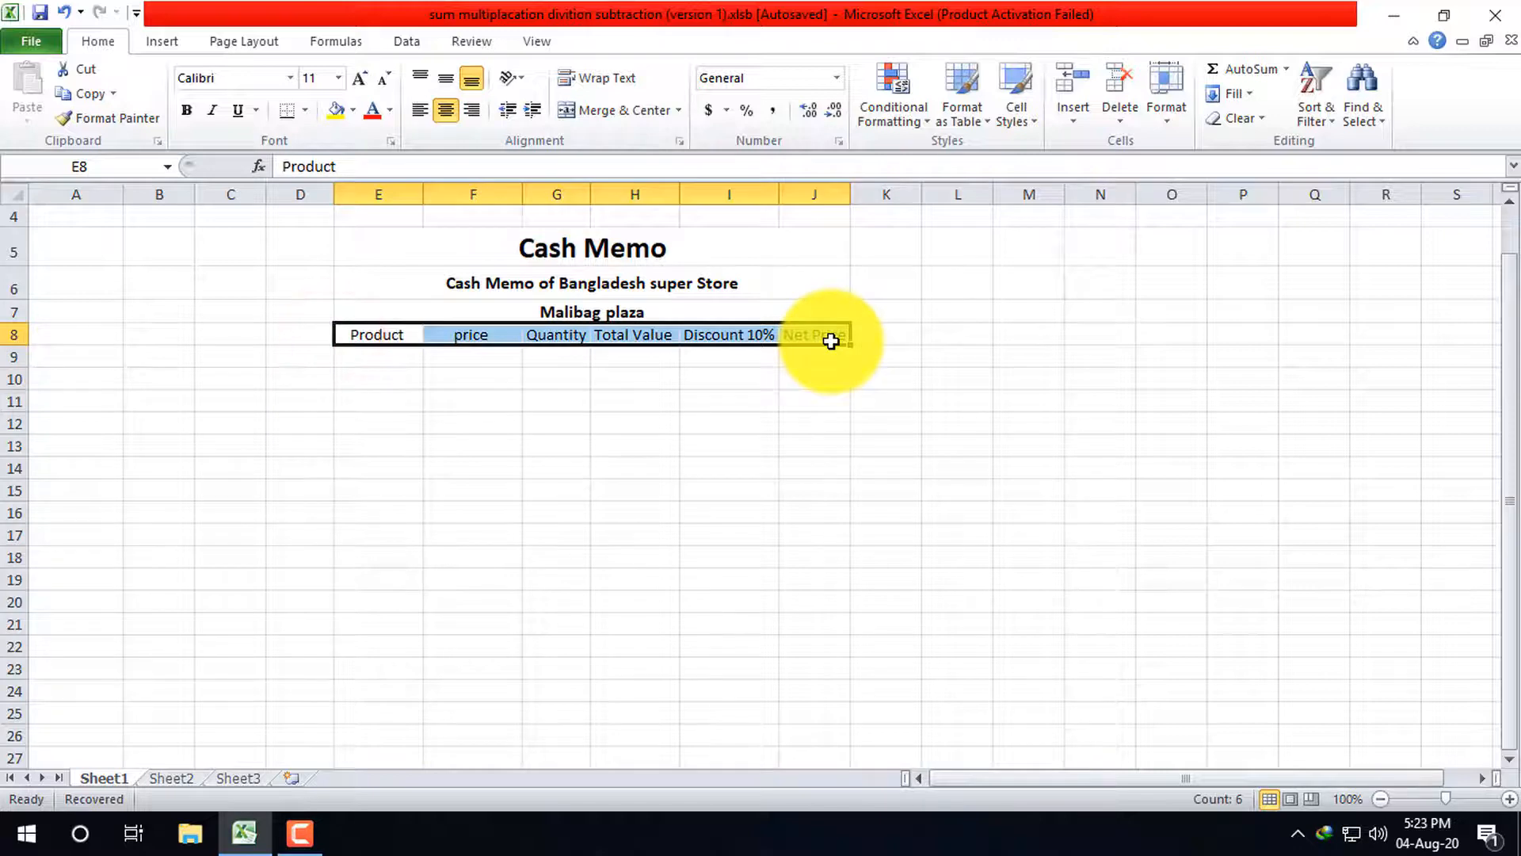
pyautogui.click(187, 111)
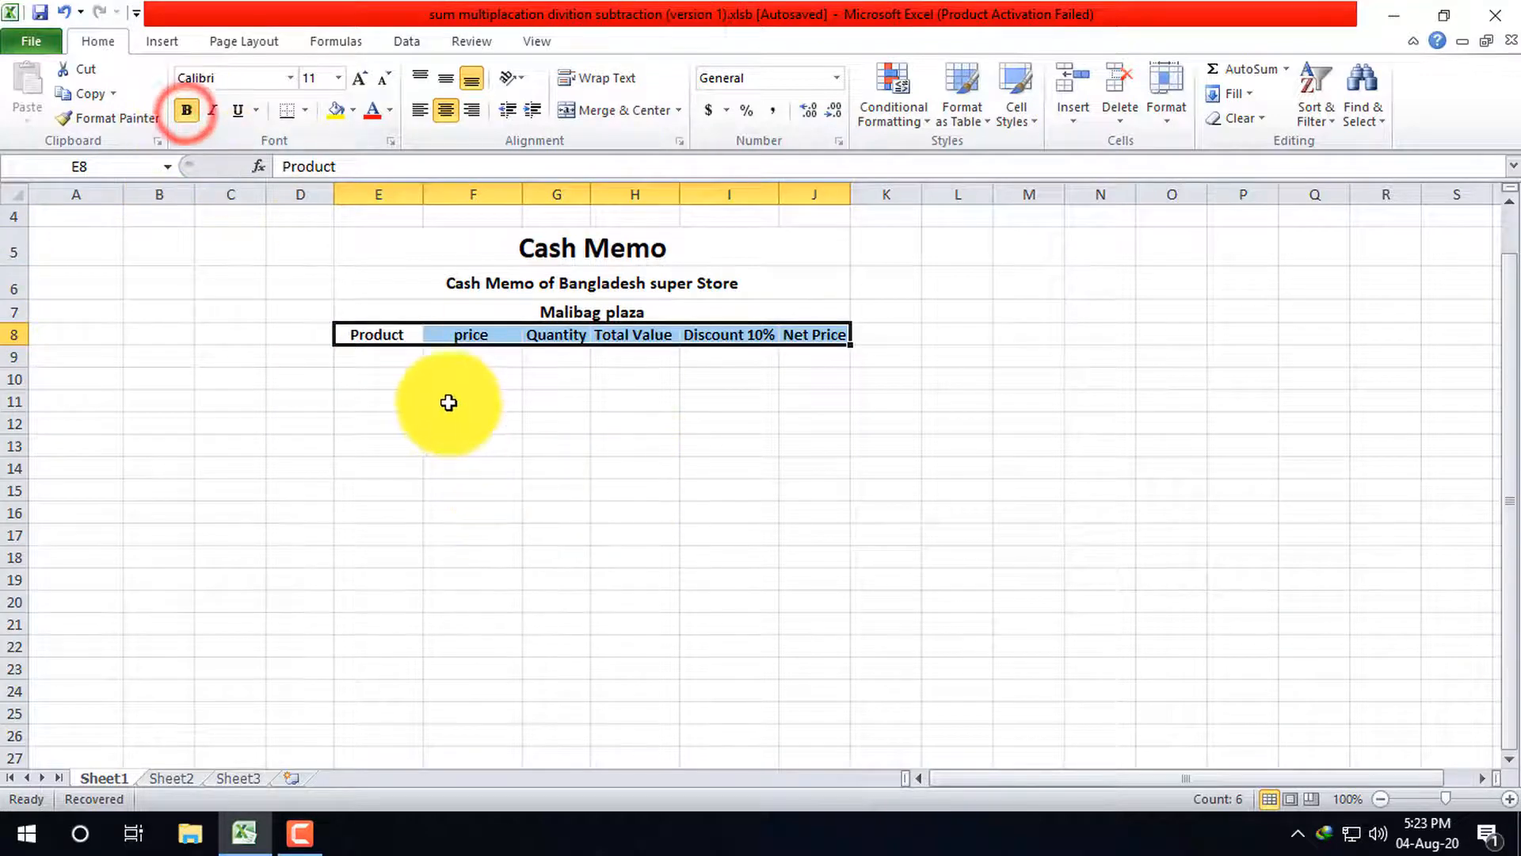
pyautogui.click(444, 379)
# - Look up the entries of the custom list beginning with Monitor in the advanced Excel options, then close the options without changes
pyautogui.click(392, 351)
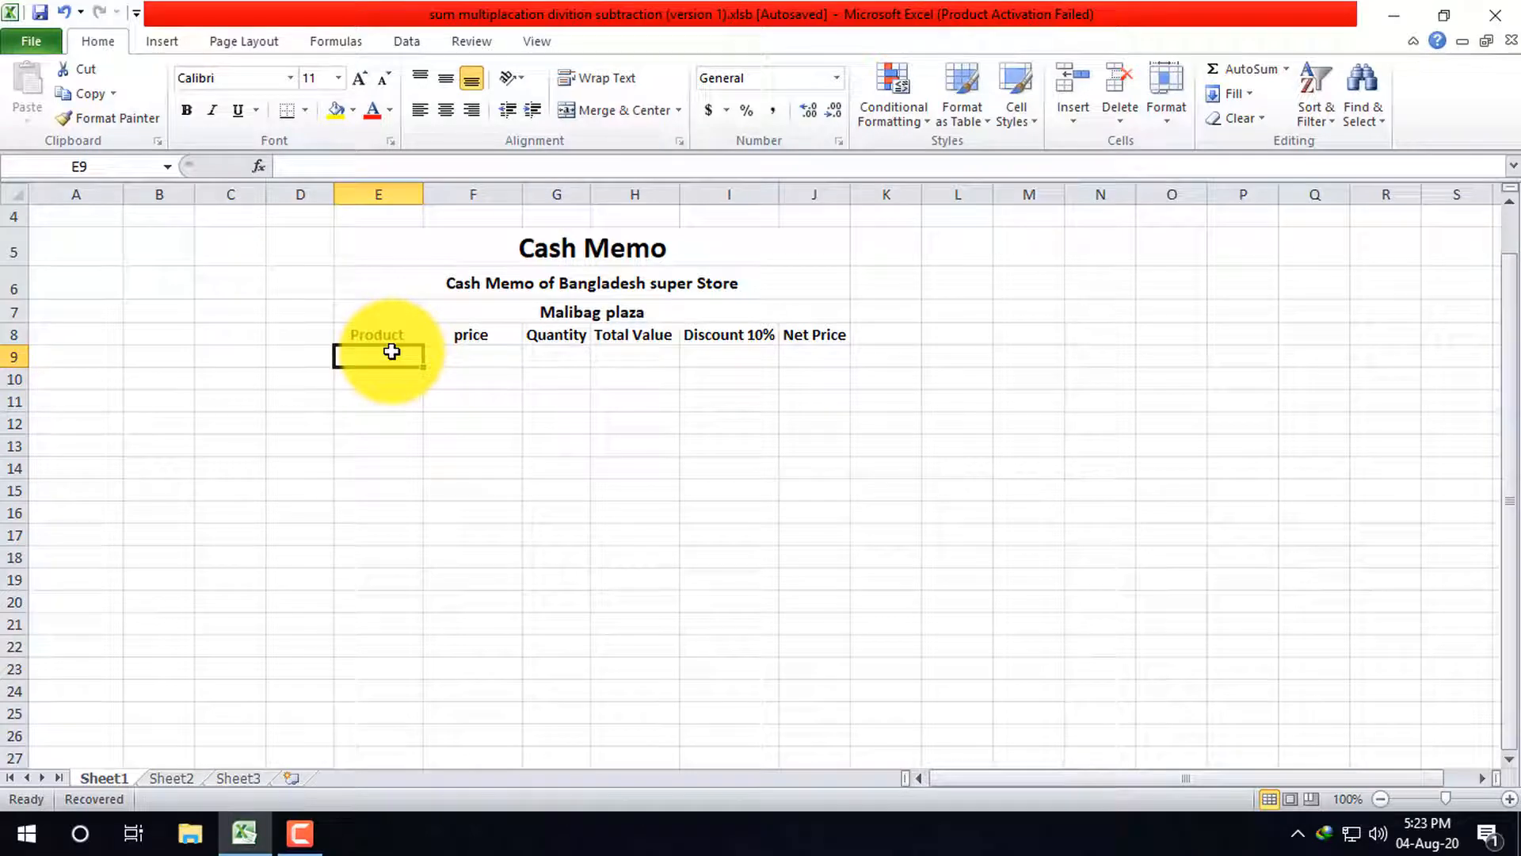
pyautogui.click(34, 45)
pyautogui.click(58, 445)
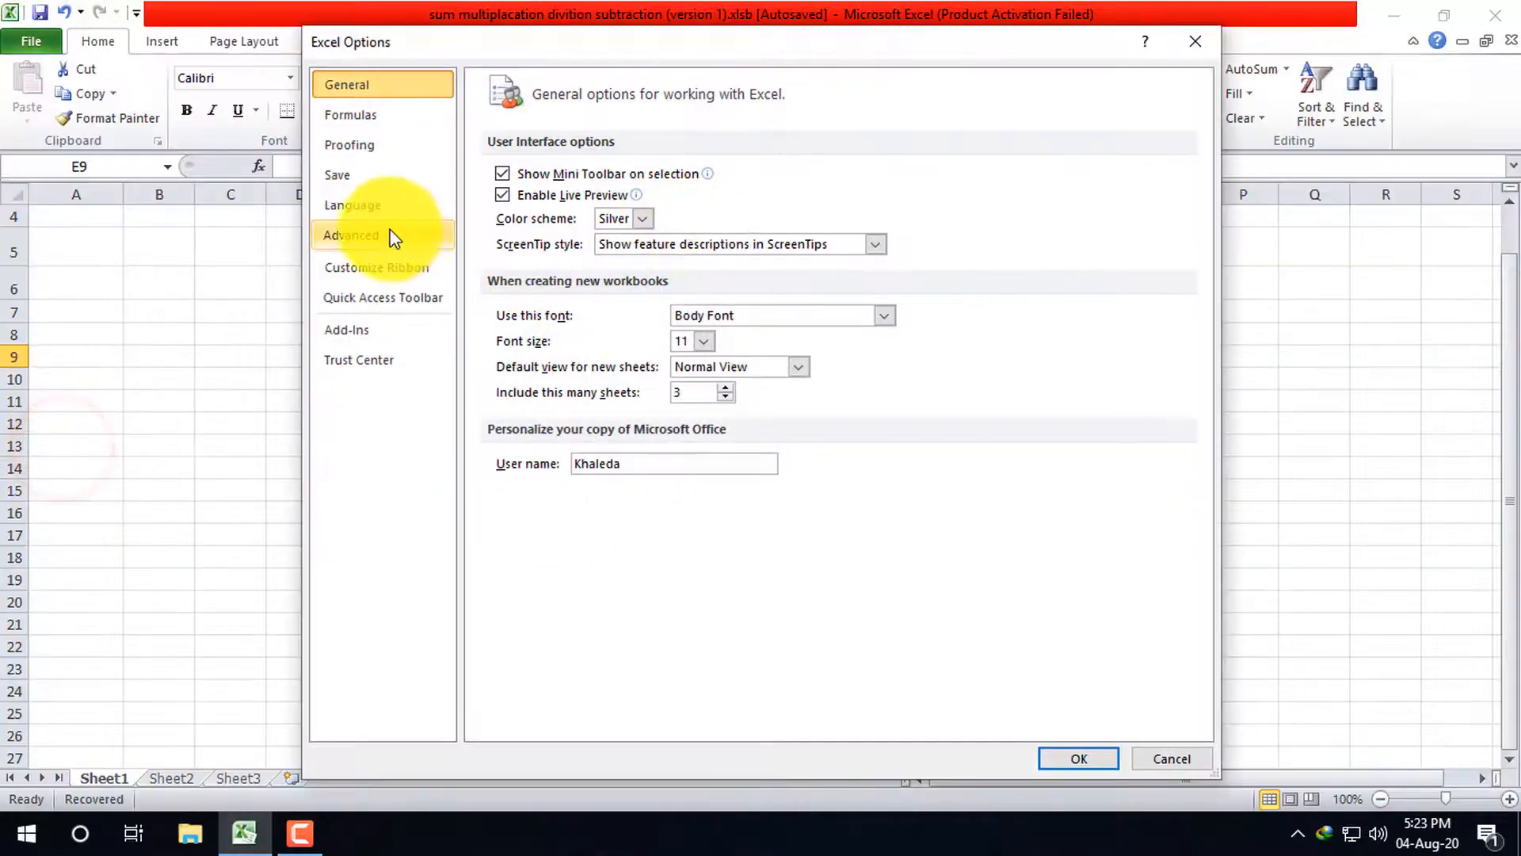
pyautogui.click(389, 236)
pyautogui.scroll(-15, 607, 595)
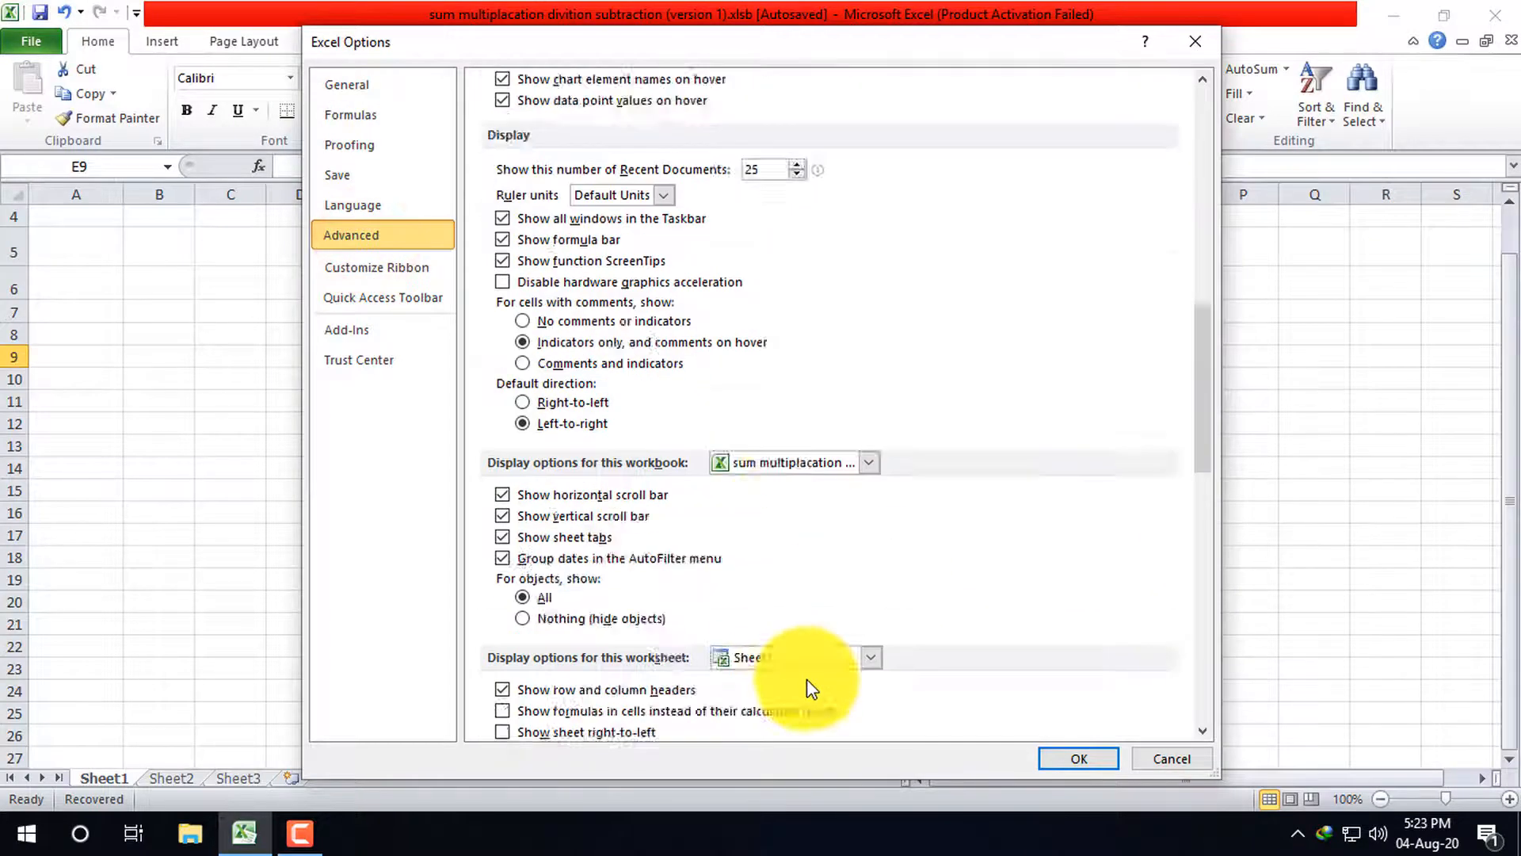
pyautogui.scroll(-10, 758, 634)
pyautogui.scroll(-4, 876, 427)
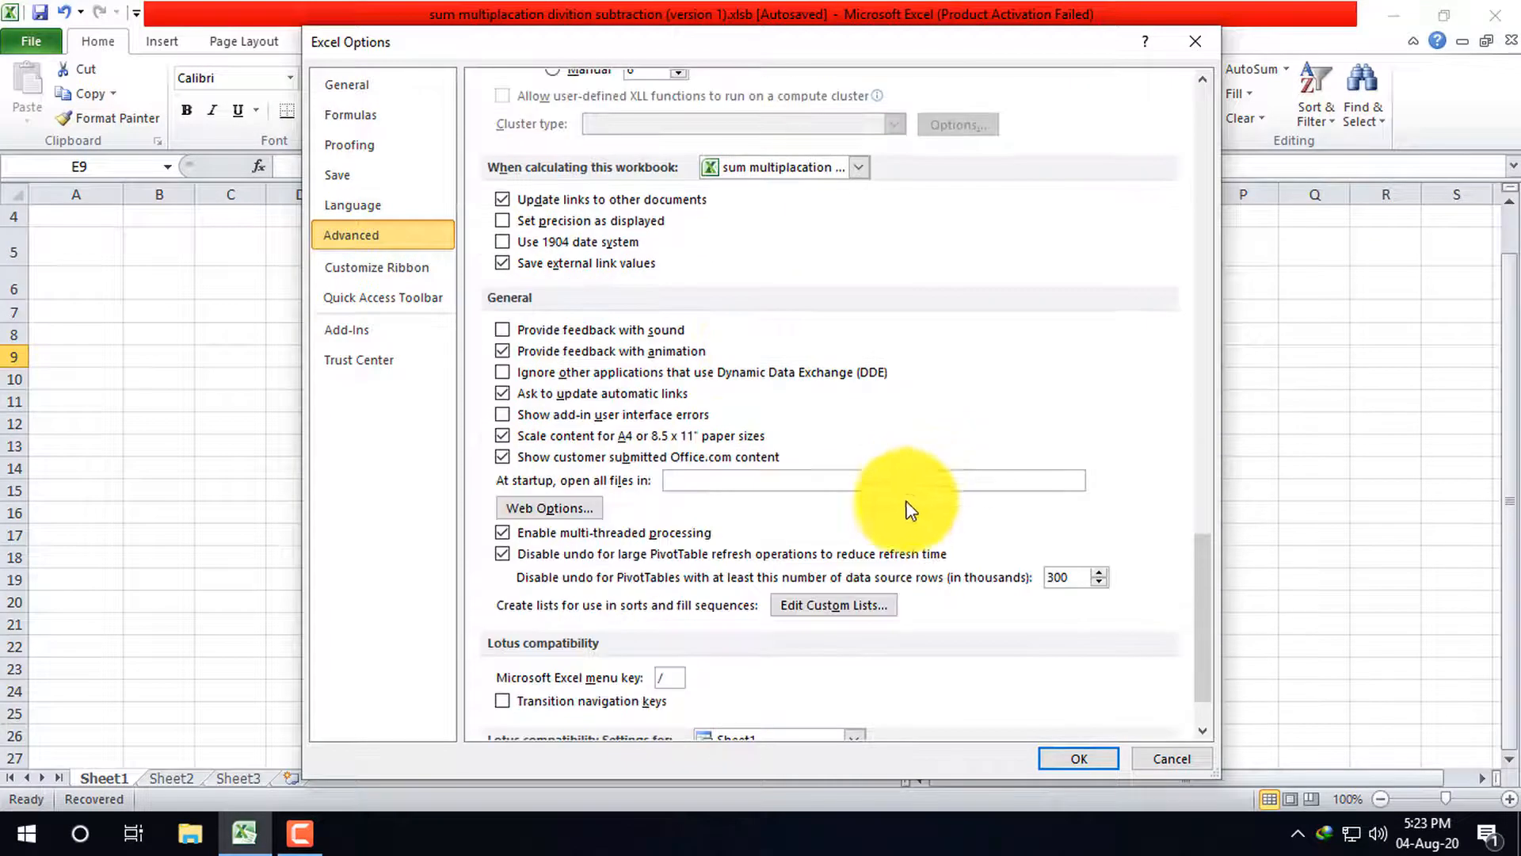
pyautogui.scroll(-3, 879, 514)
pyautogui.click(839, 530)
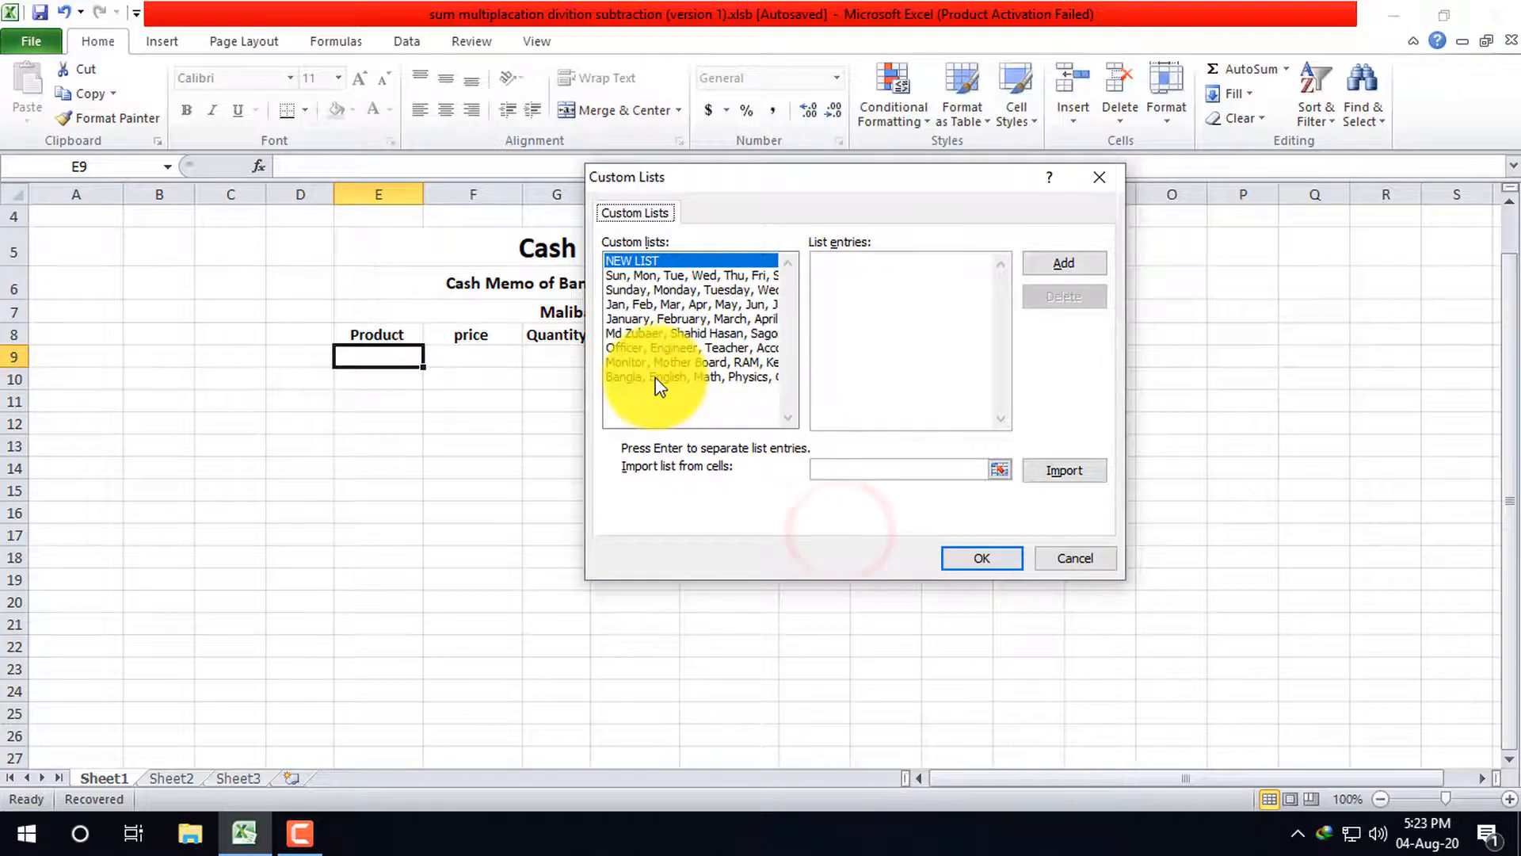
pyautogui.click(635, 362)
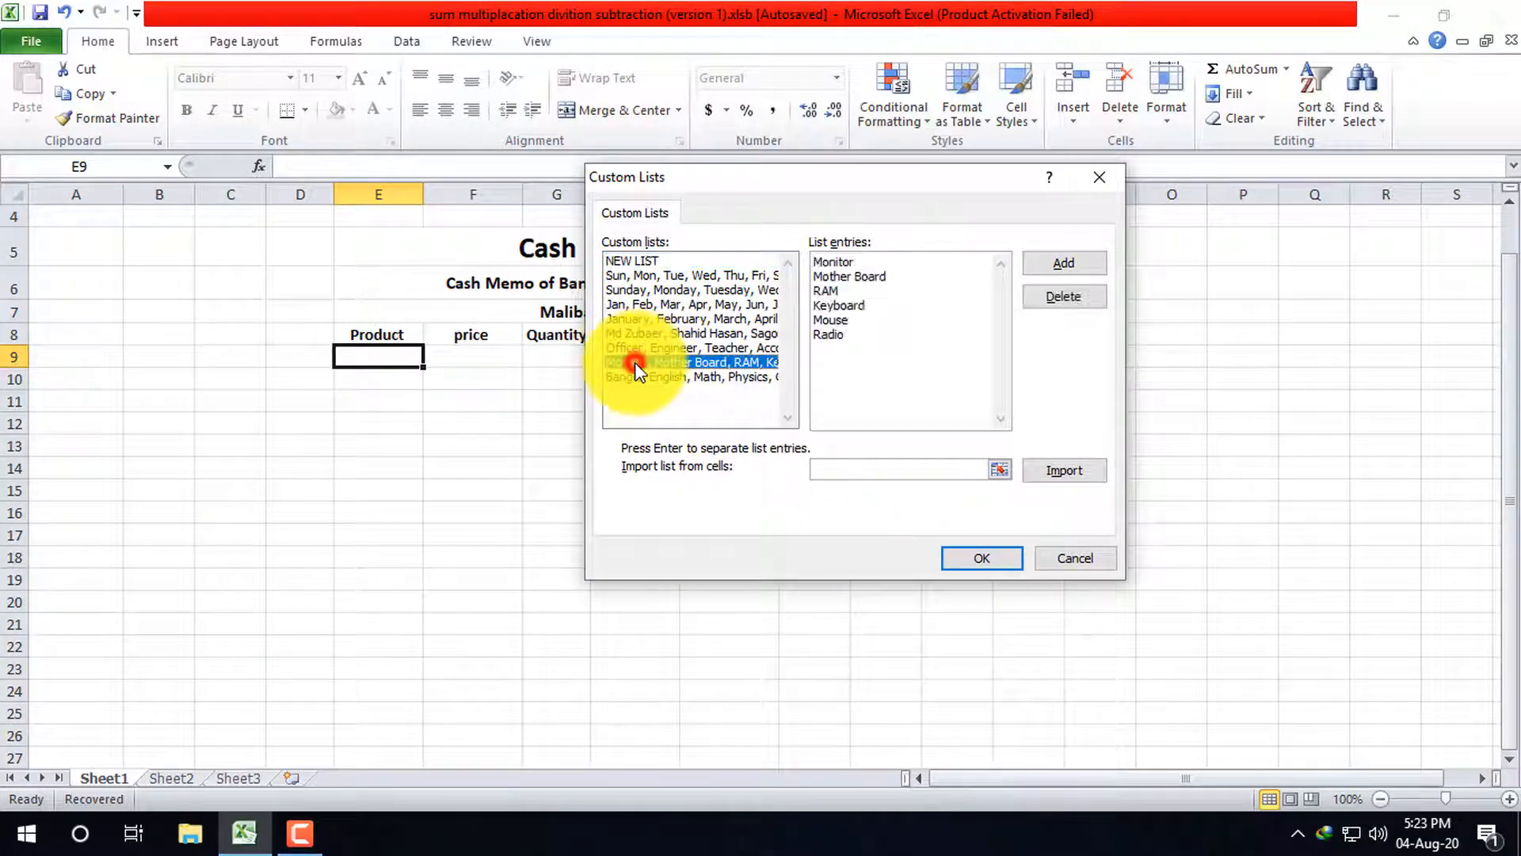
pyautogui.click(1113, 175)
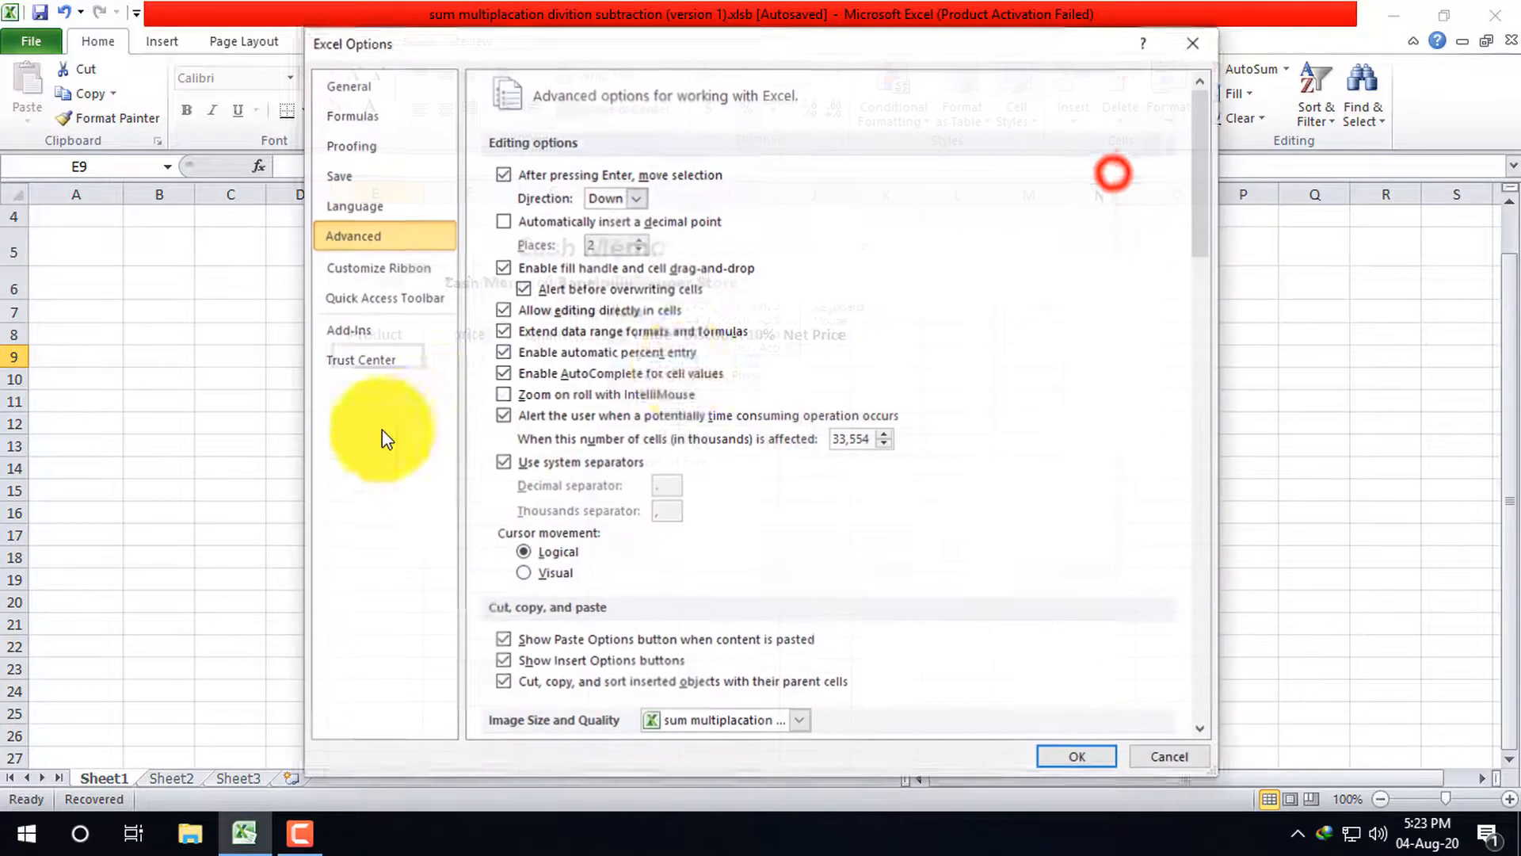
pyautogui.click(1171, 758)
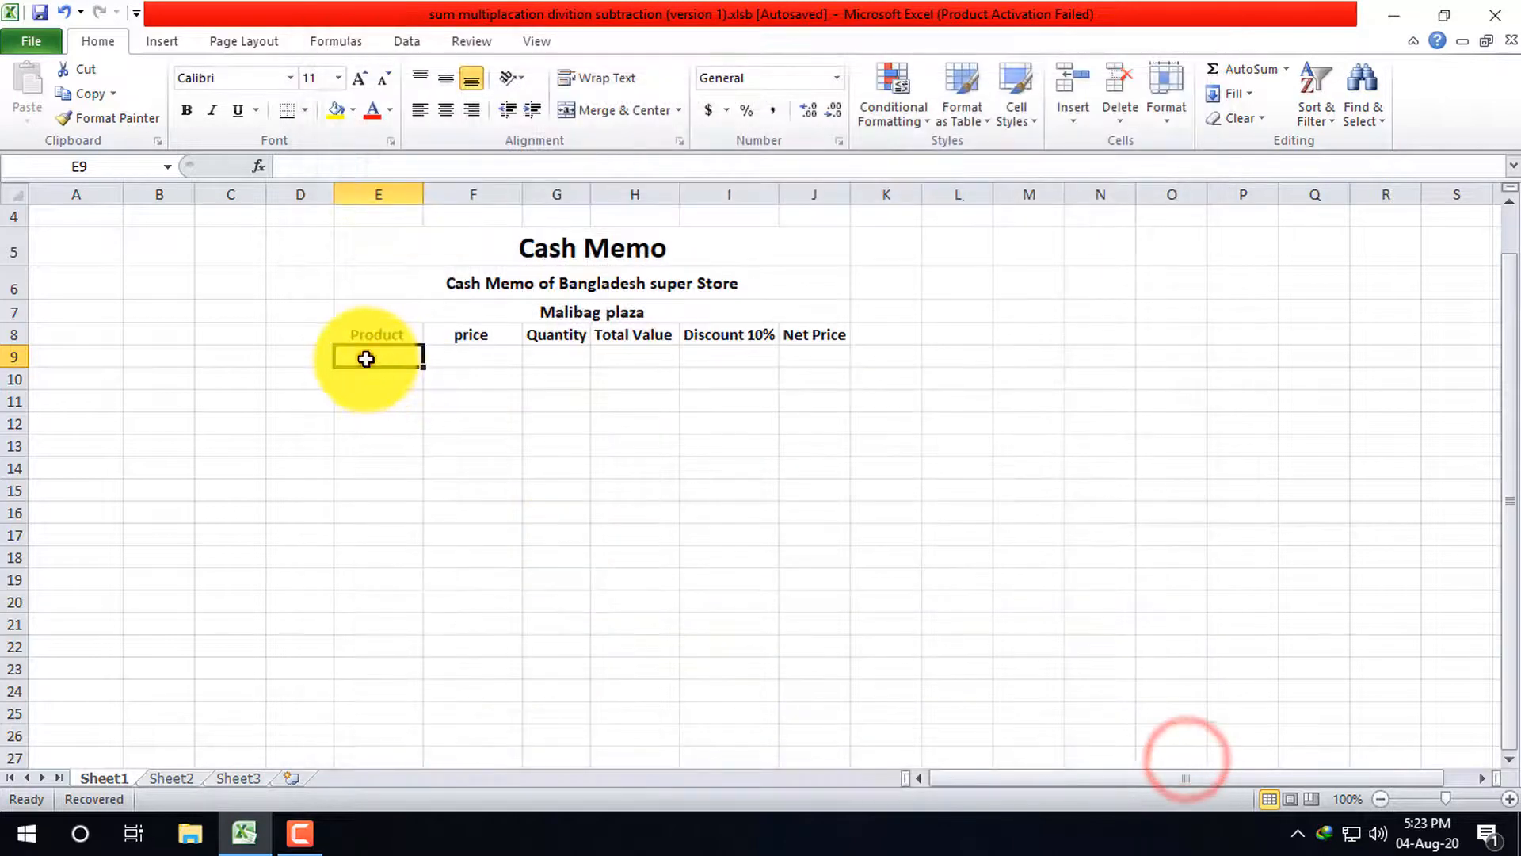
# - Enter Monitor in E9 and fill the custom product list down to E14, then AutoFit column E
pyautogui.doubleClick(366, 359)
pyautogui.write('Monitor')
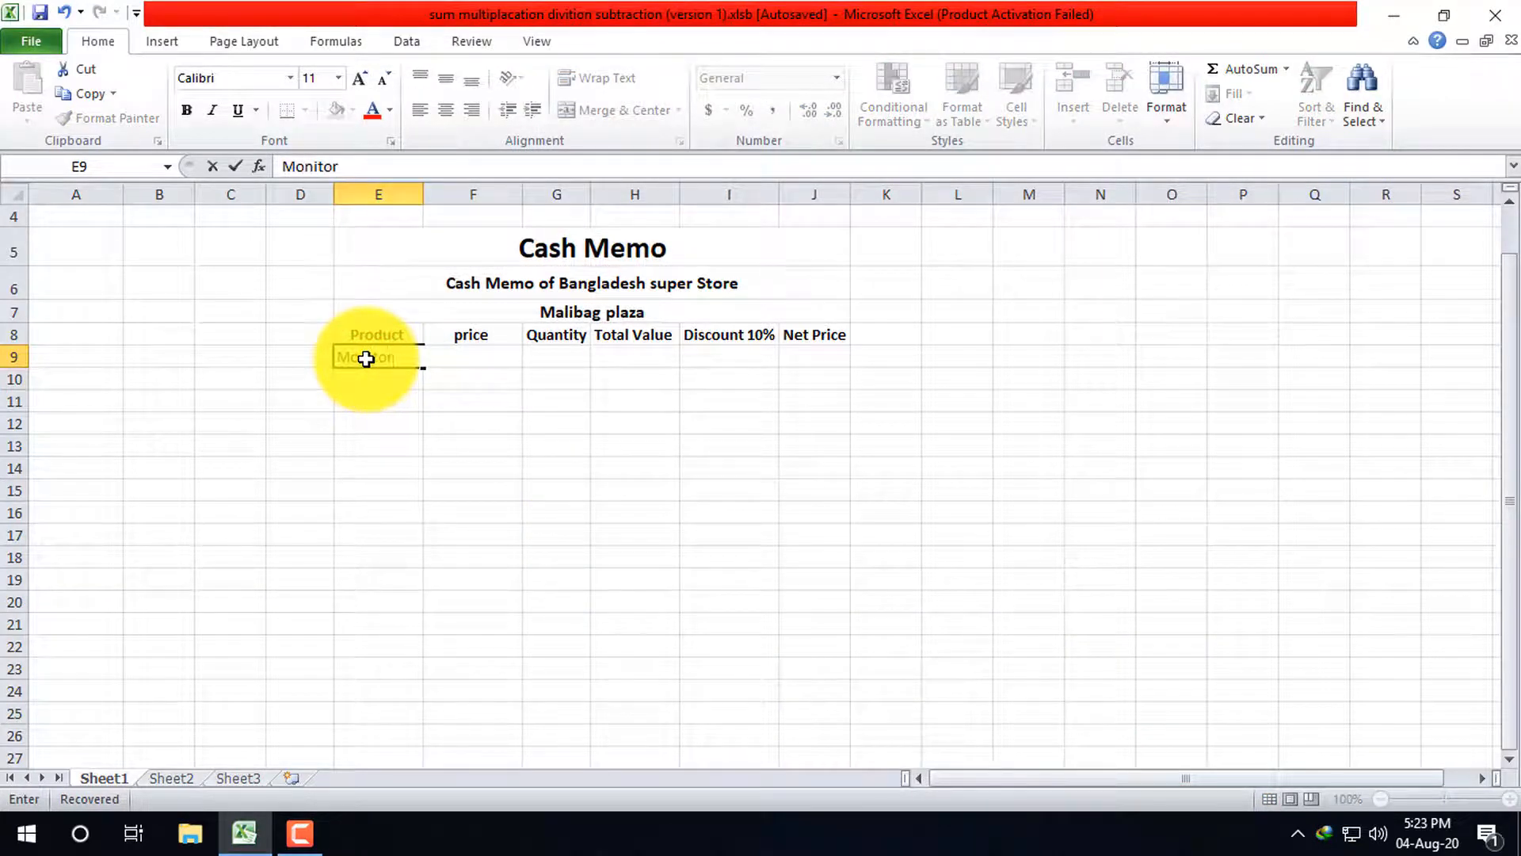
pyautogui.click(380, 385)
pyautogui.click(383, 356)
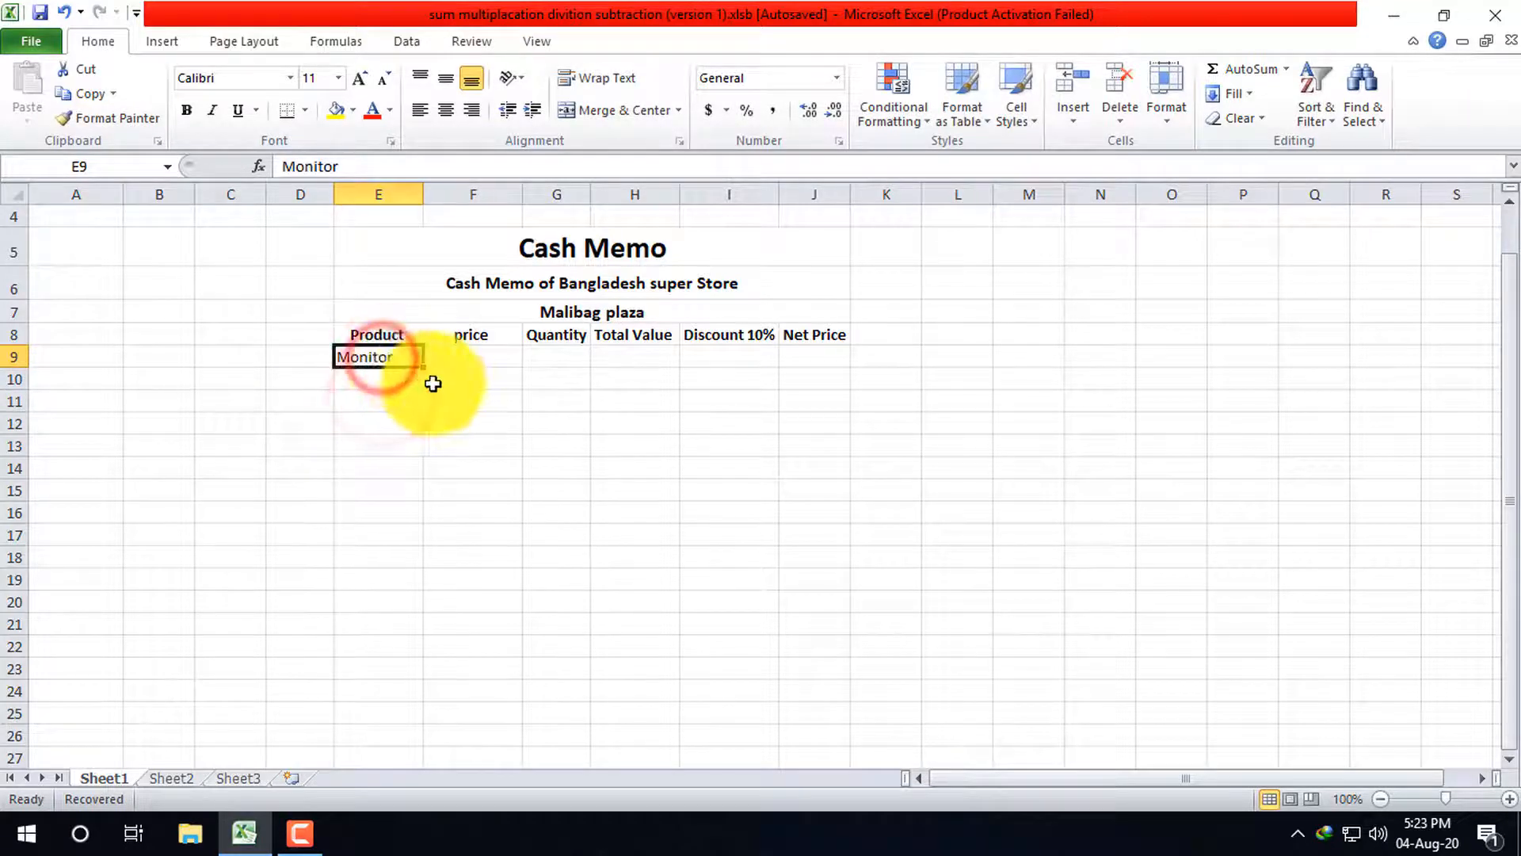
pyautogui.moveTo(425, 369); pyautogui.dragTo(404, 473)
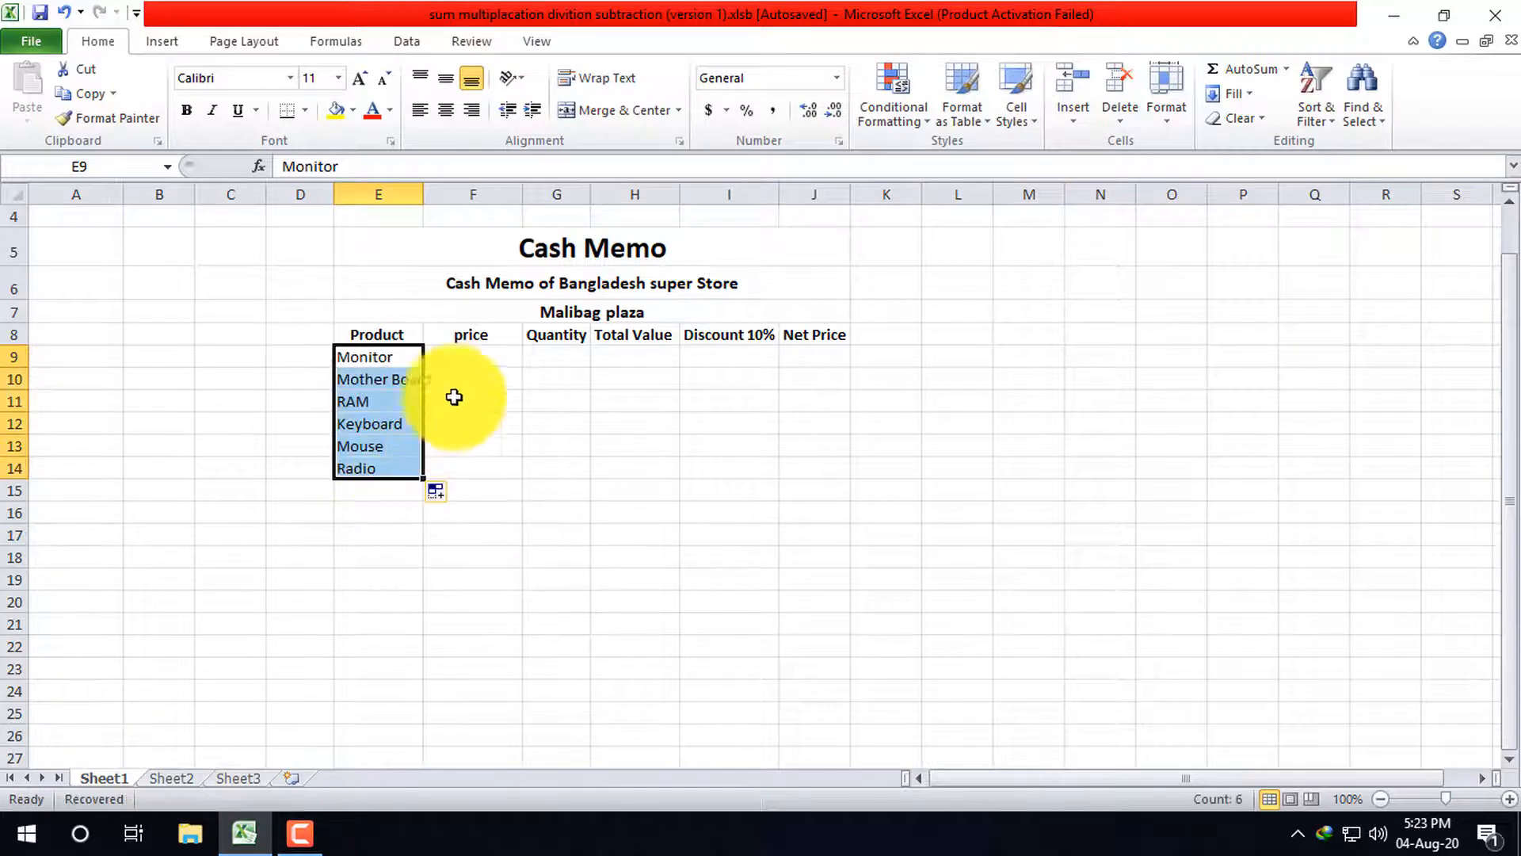
pyautogui.click(472, 356)
pyautogui.doubleClick(425, 195)
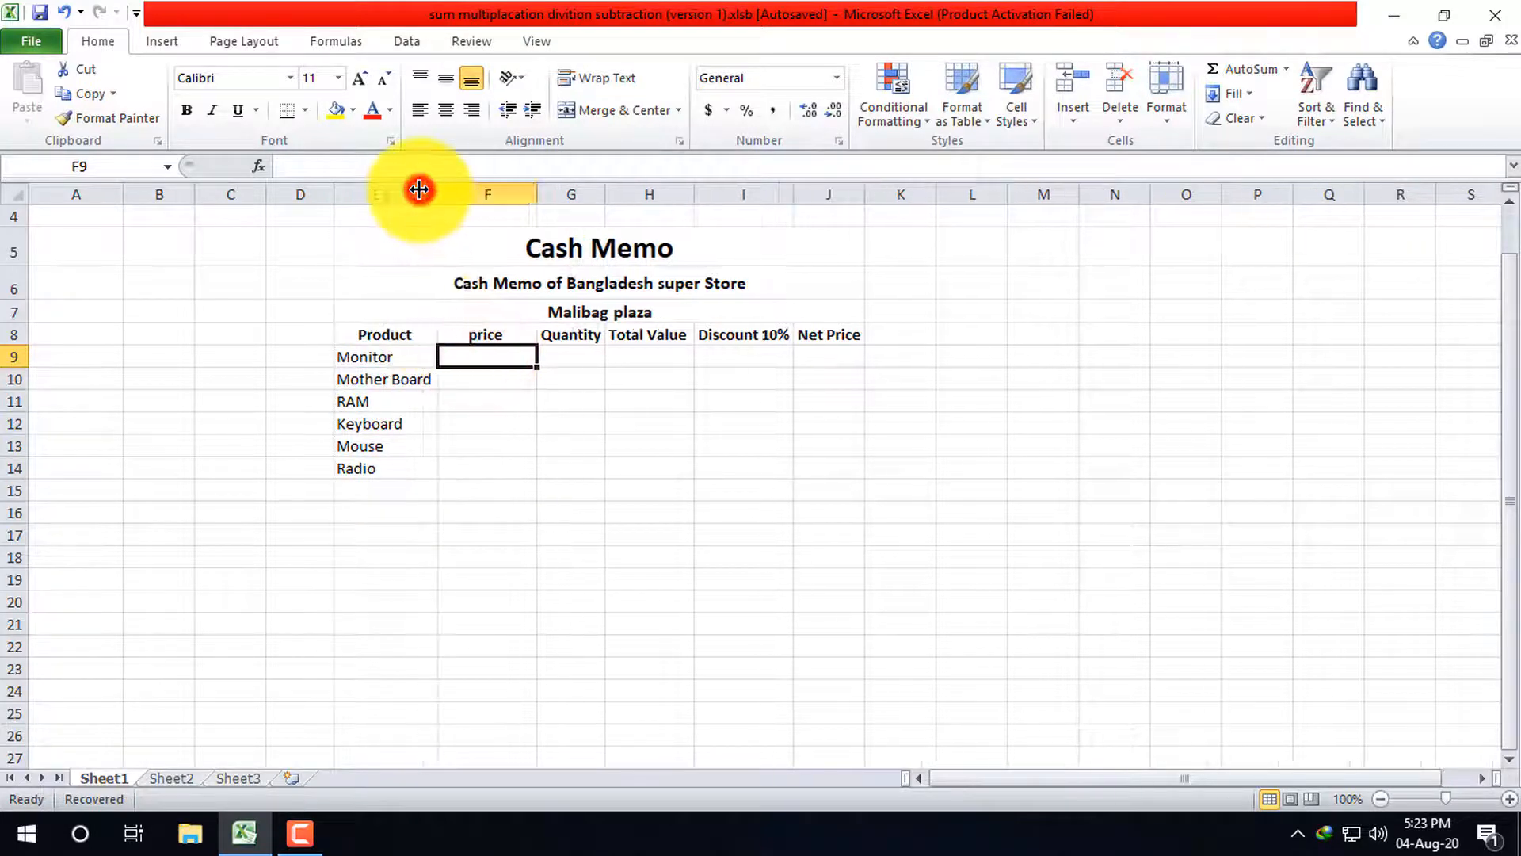
# - Enter 10000 as the Monitor's price in cell F9
pyautogui.click(507, 358)
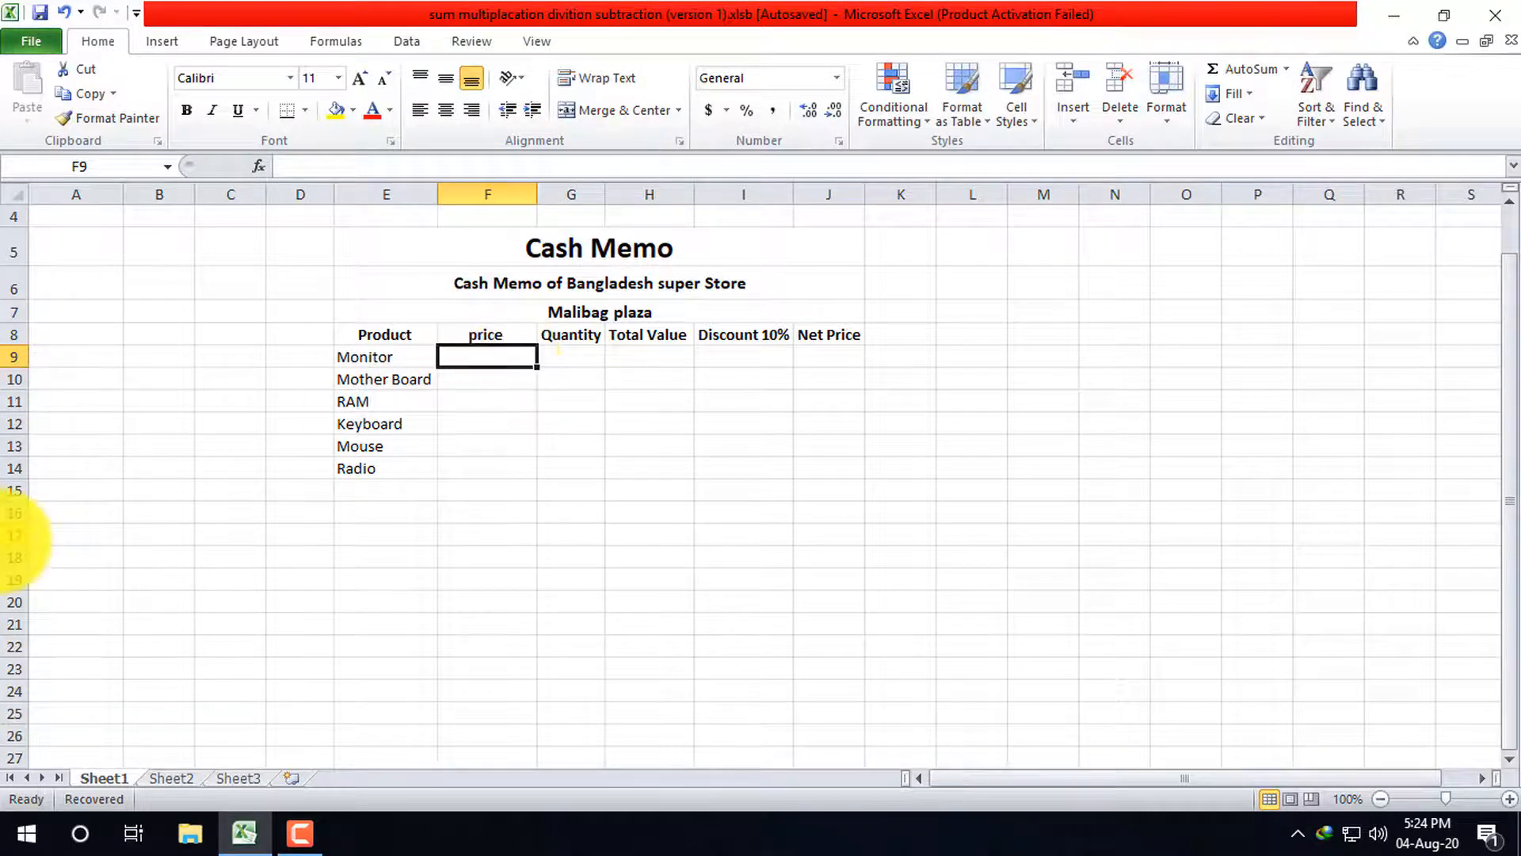
pyautogui.write('1000')
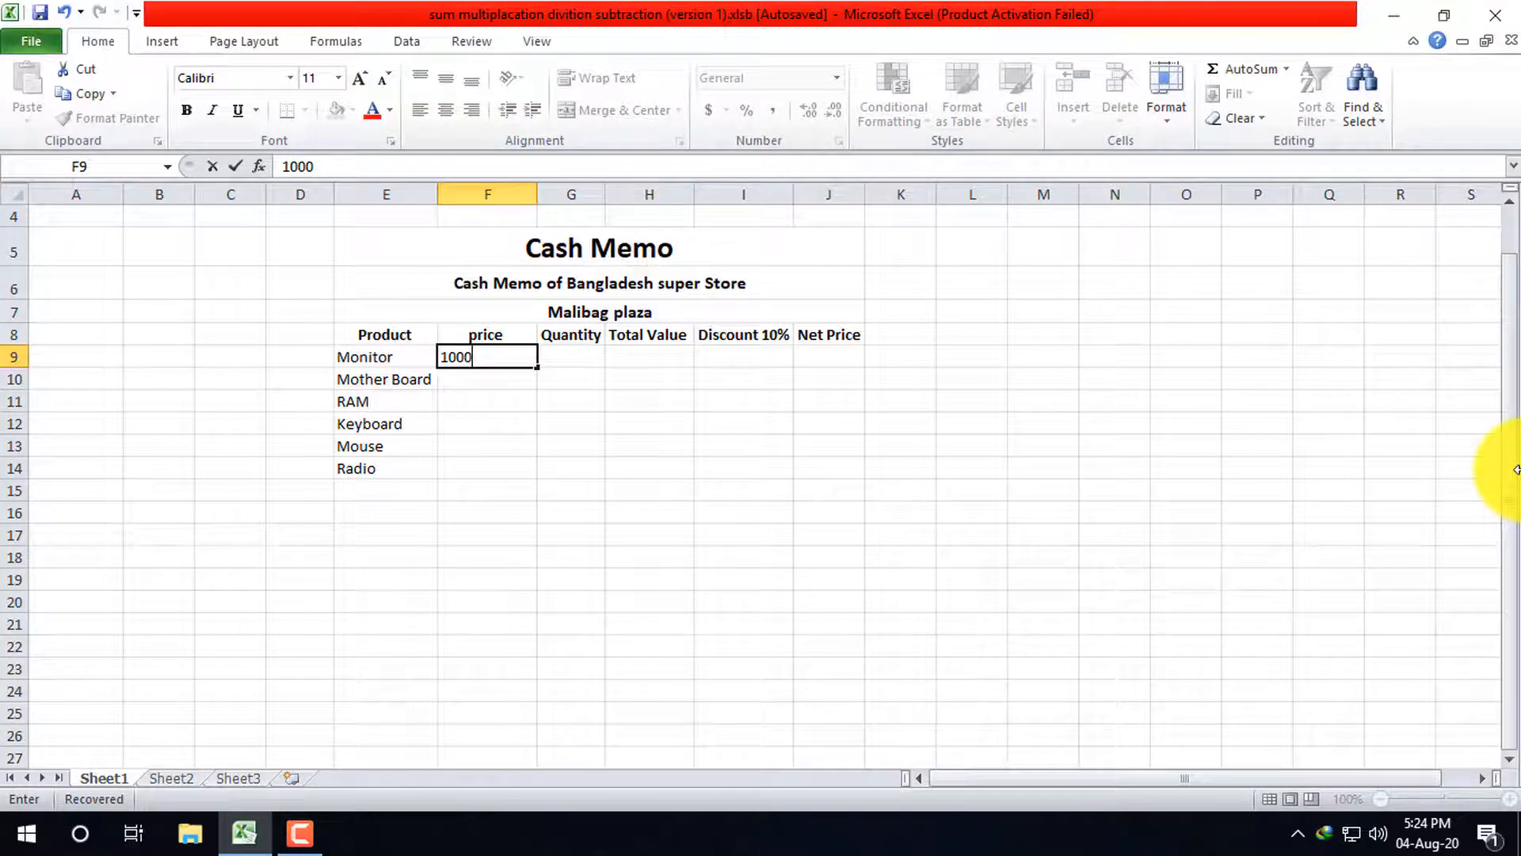
pyautogui.write('0')
pyautogui.click(1482, 534)
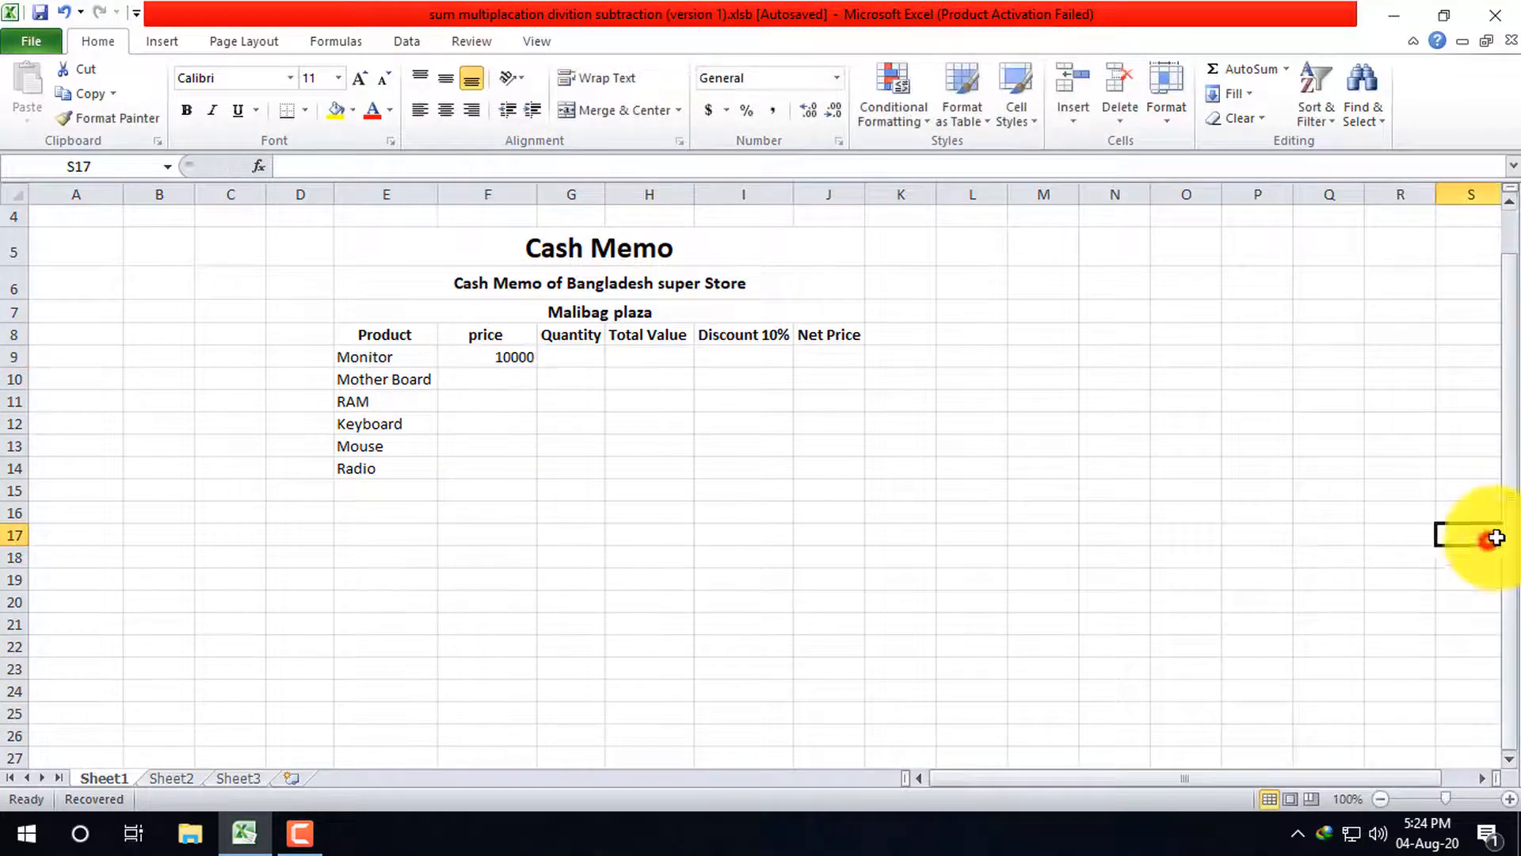
# - Enter 8000 as the Mother Board's price in F10 and extend the price series from F9:F10 down to F14
pyautogui.click(500, 371)
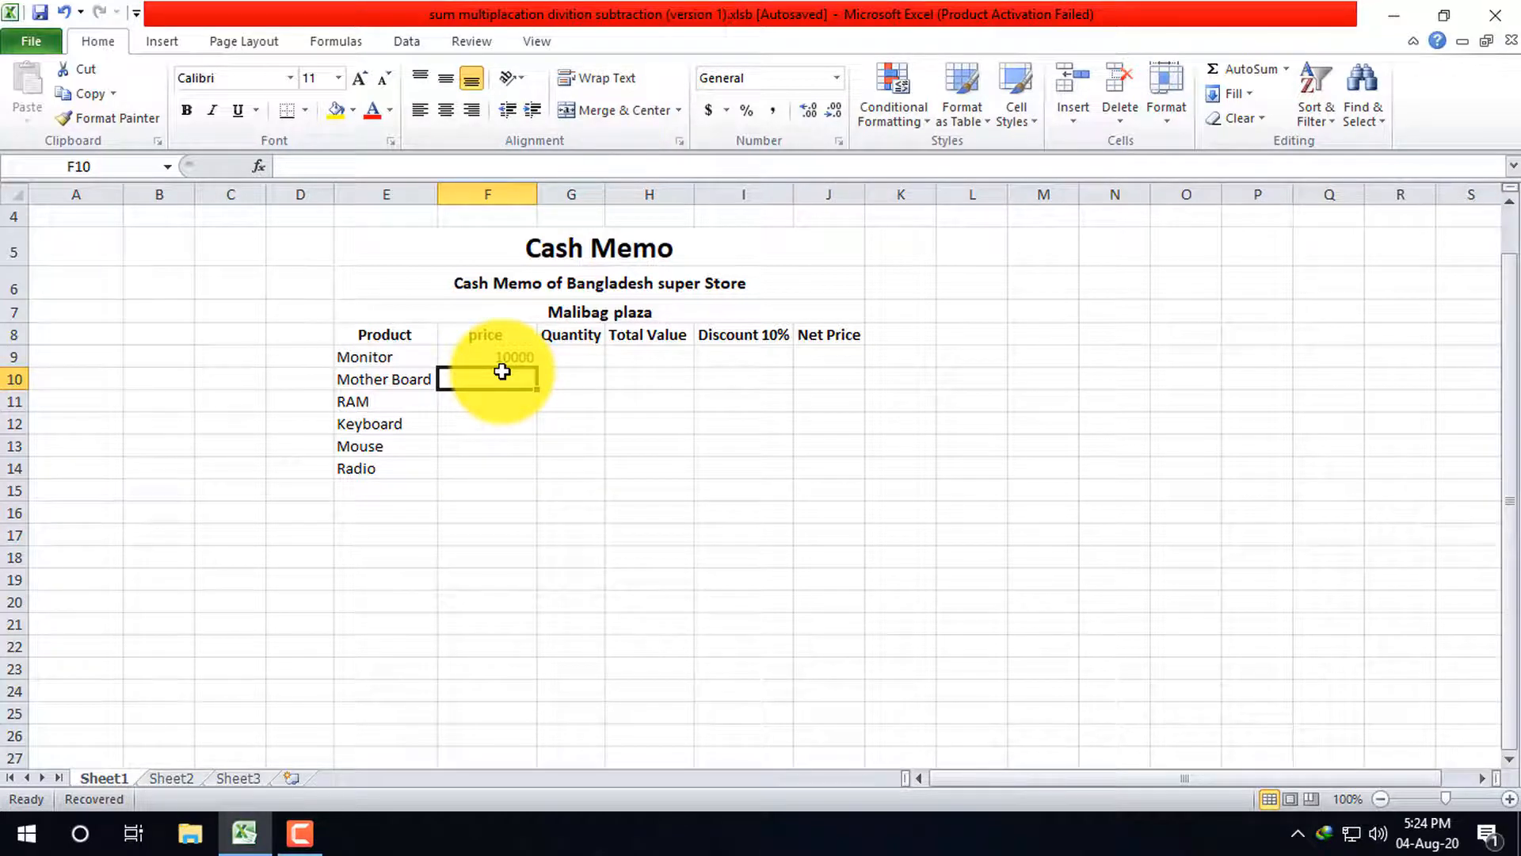
pyautogui.write('8')
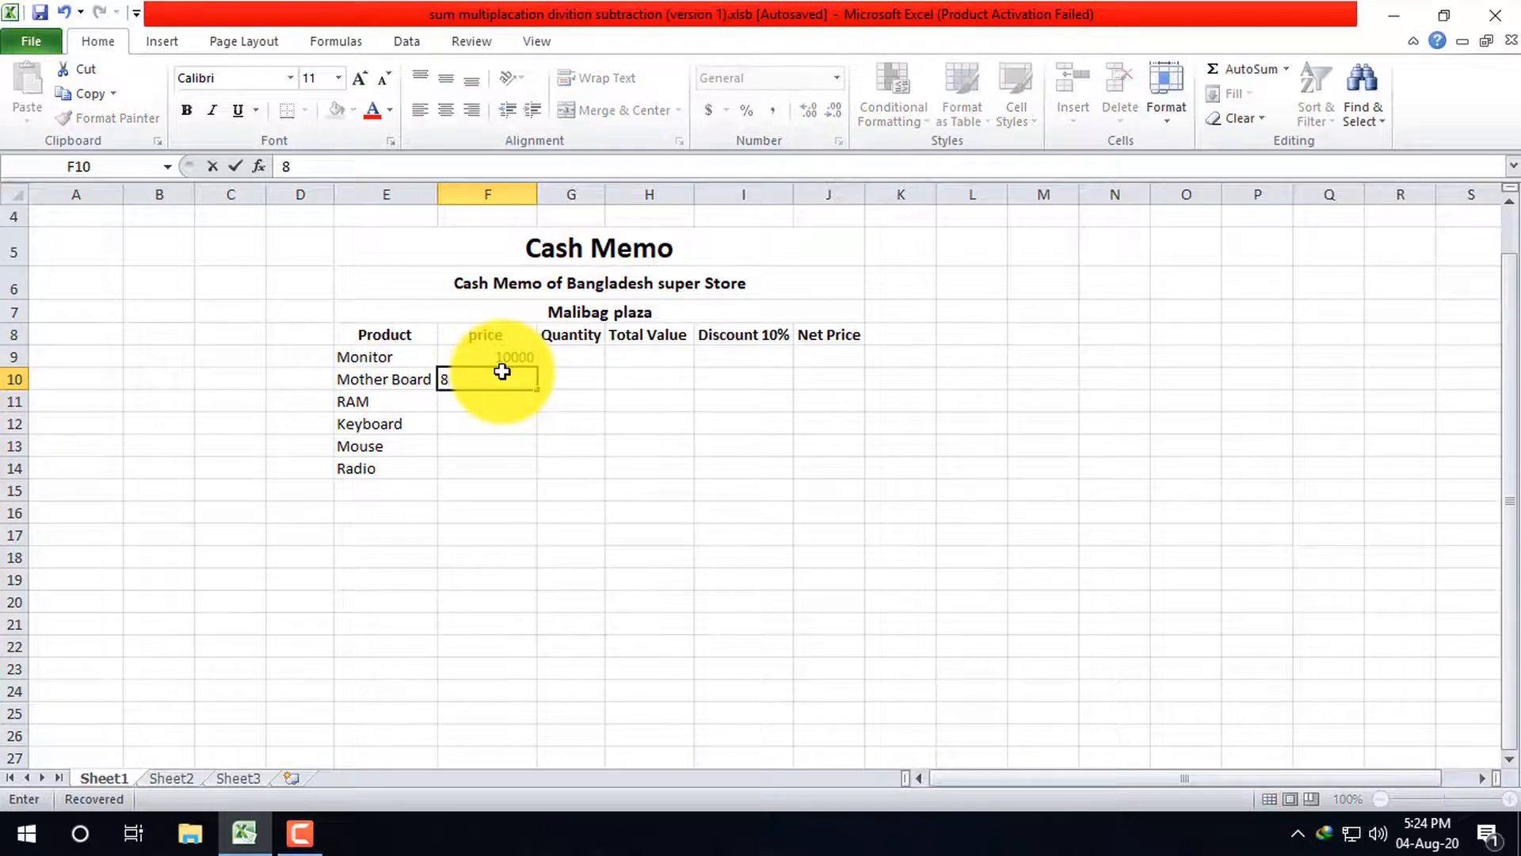
pyautogui.write('000')
pyautogui.click(628, 378)
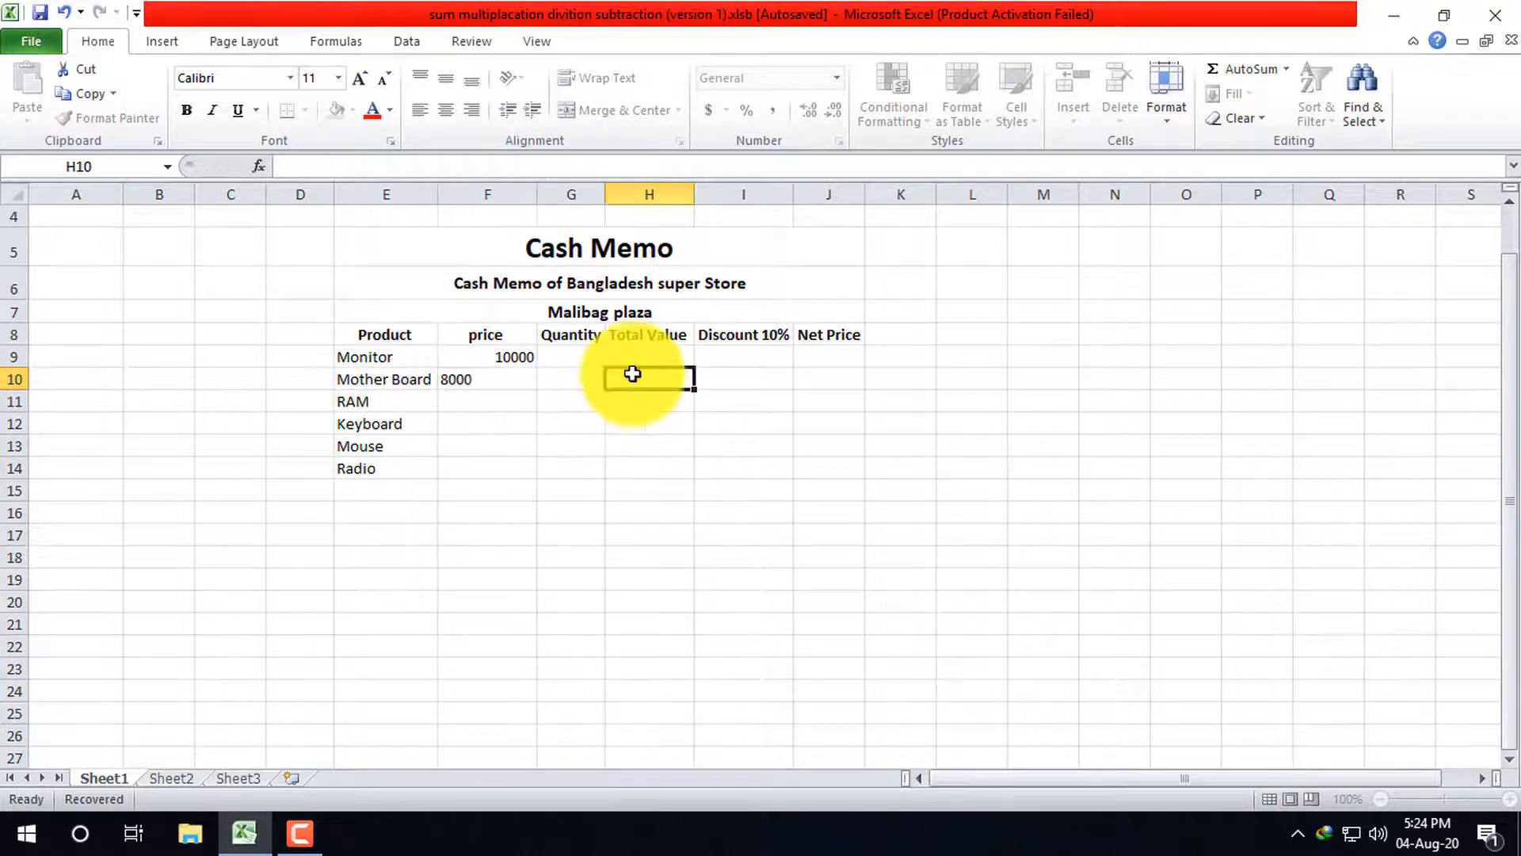
pyautogui.click(543, 381)
pyautogui.moveTo(499, 357); pyautogui.dragTo(520, 483)
pyautogui.click(601, 359)
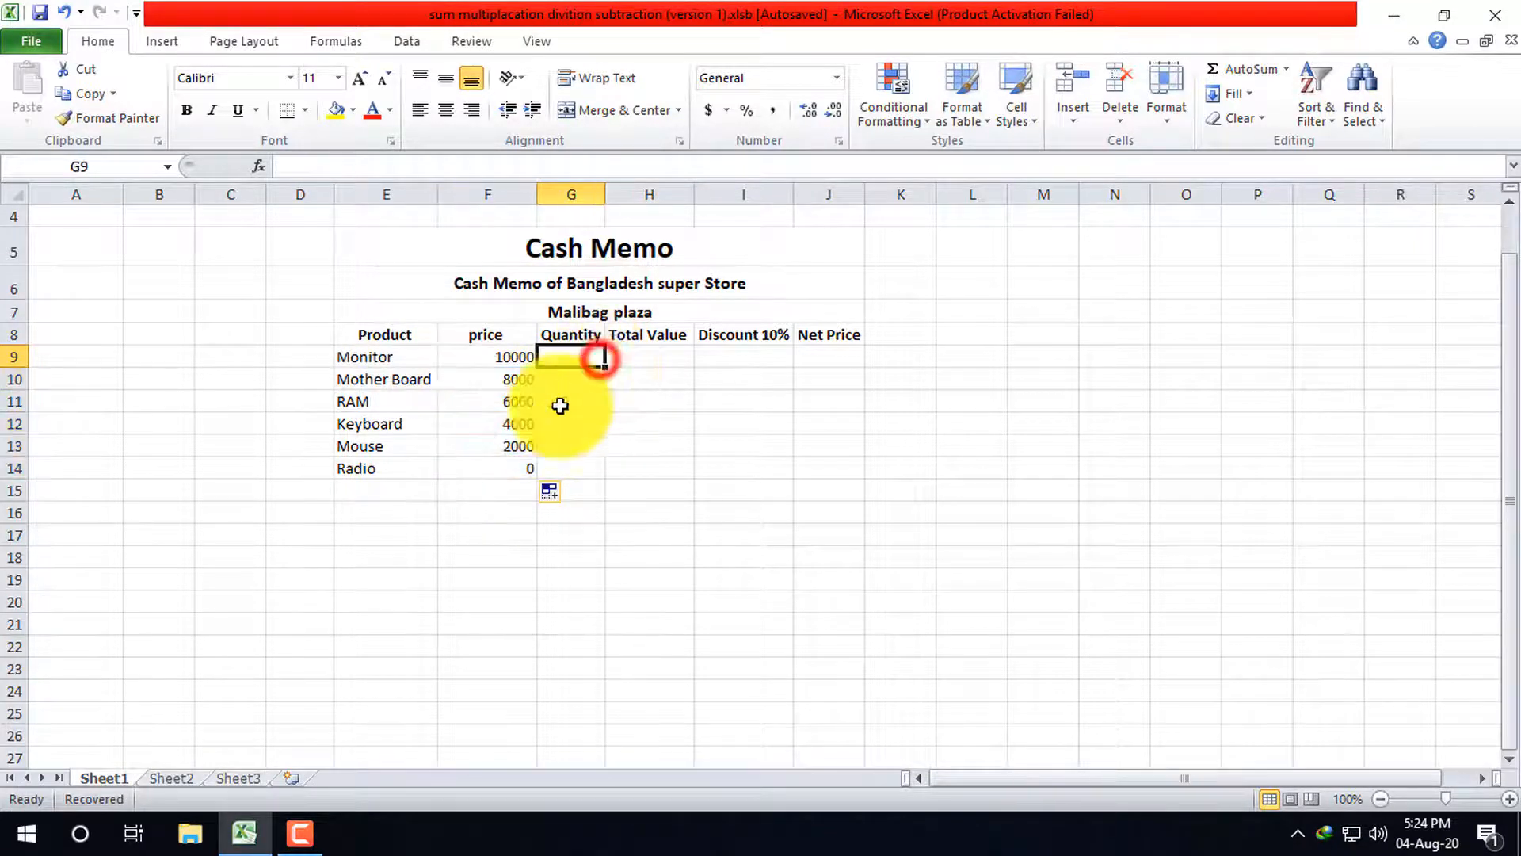
# - Set the Radio's price in F14 to 1500
pyautogui.click(528, 473)
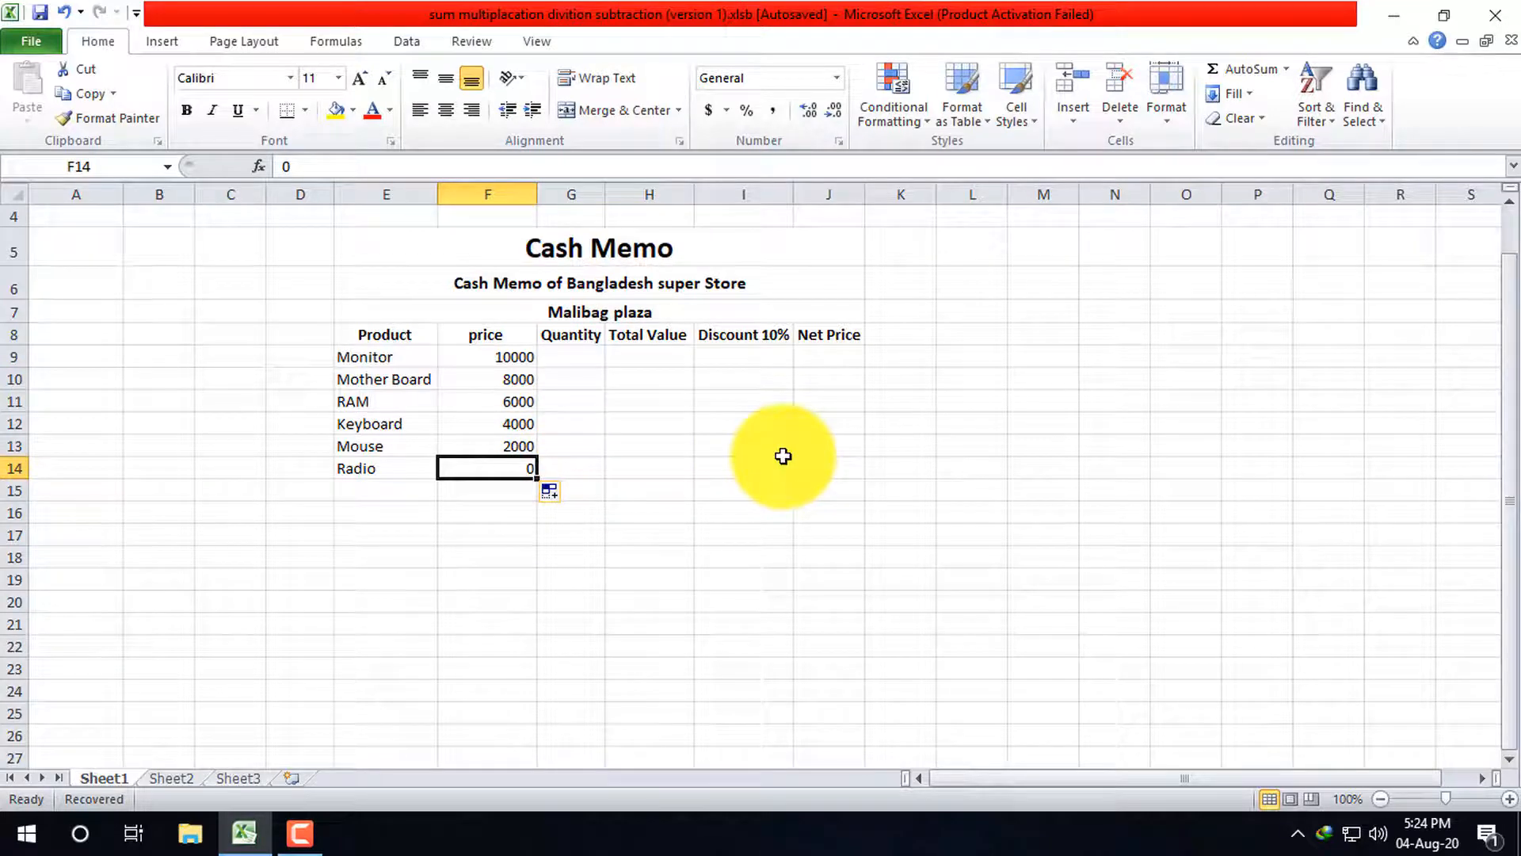
pyautogui.write('15')
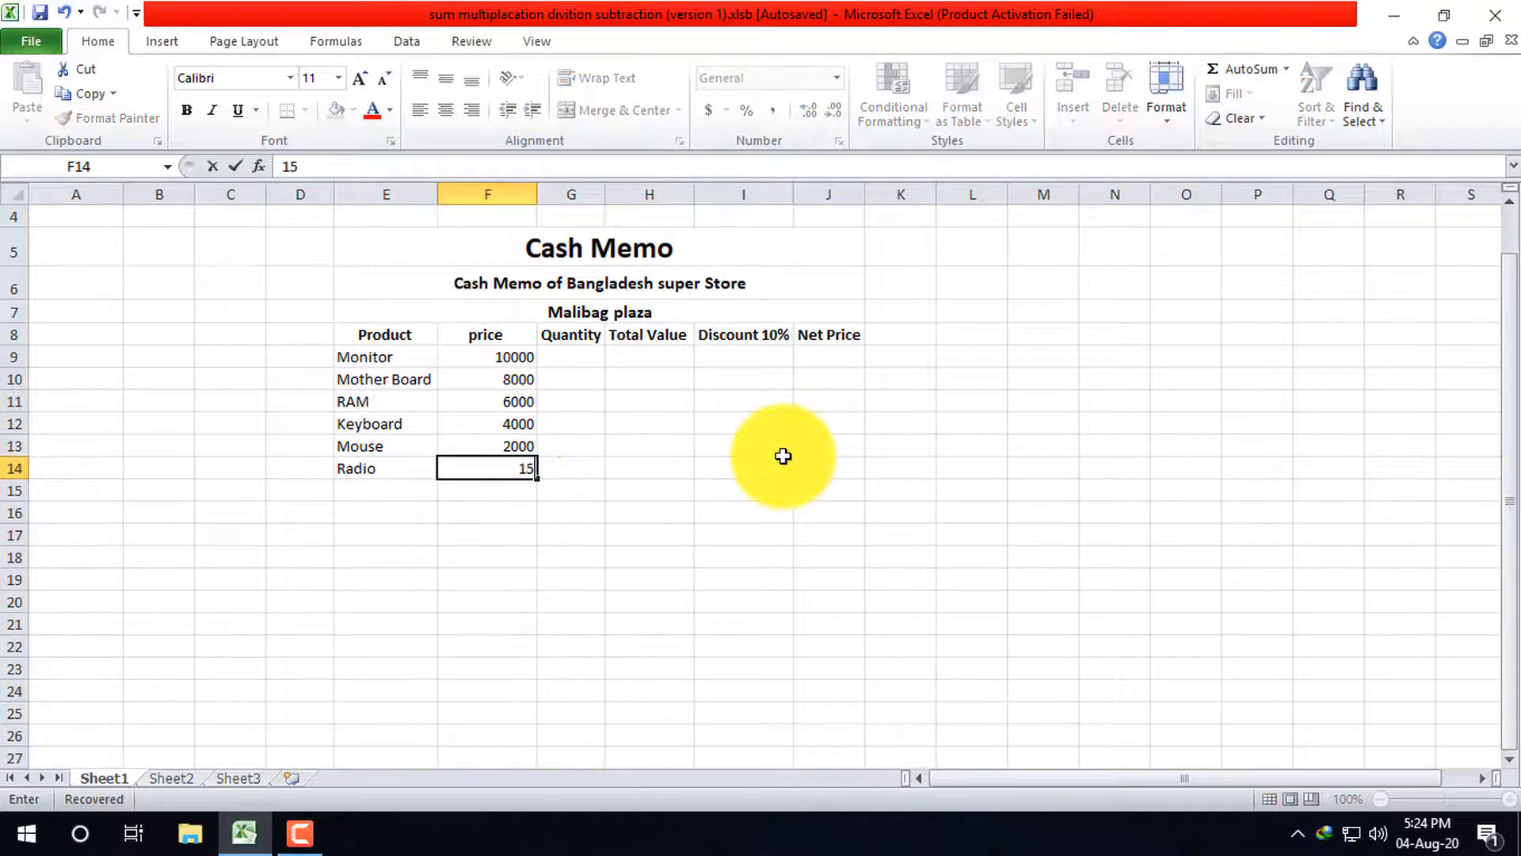
pyautogui.write('000')
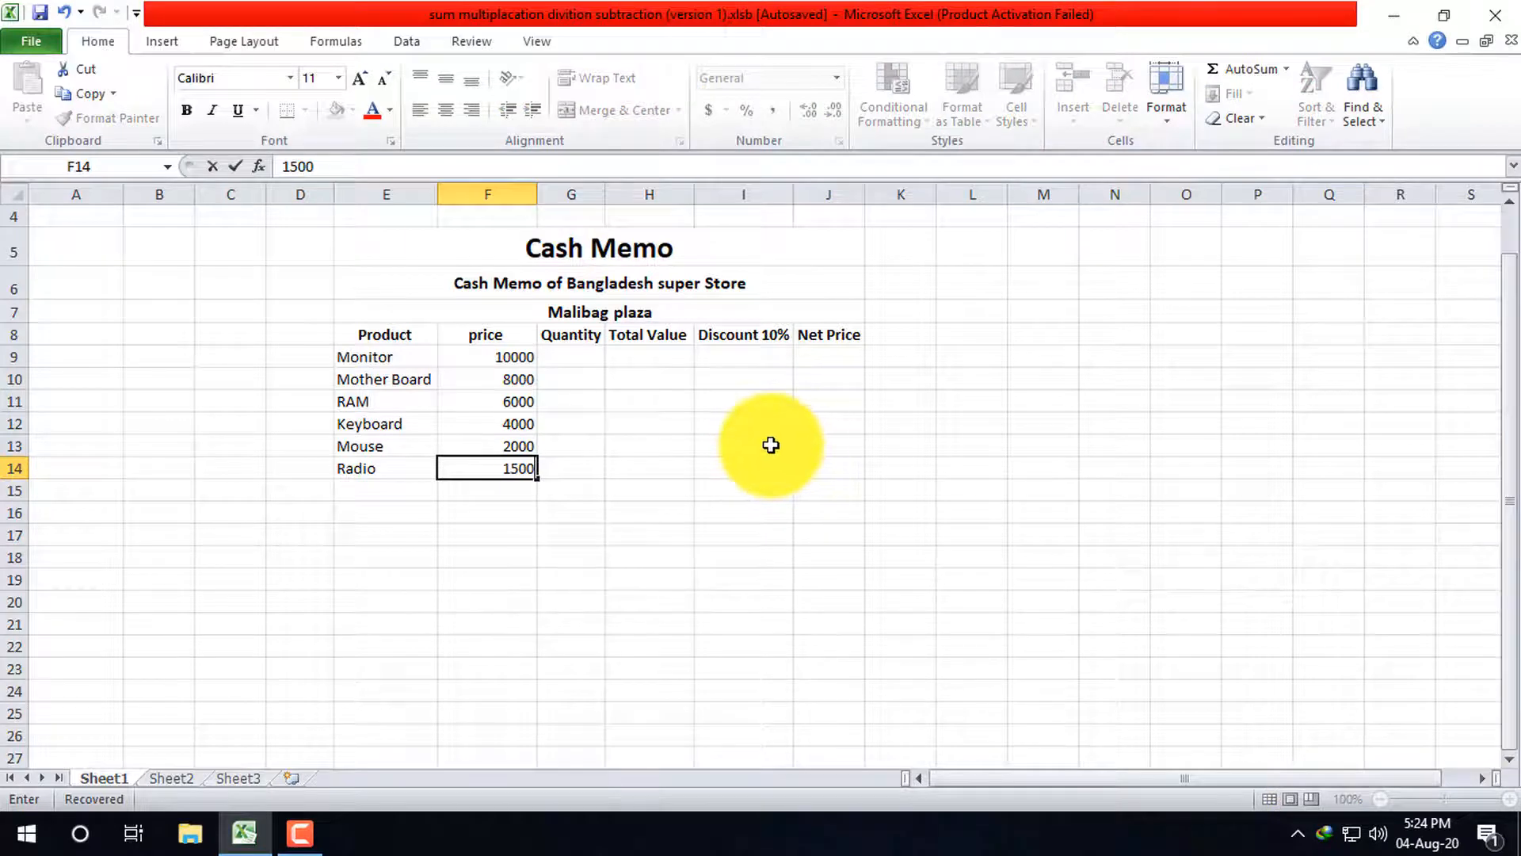
# - Enter quantities 4 in G9 and 6 in G10, then extend the series down to G14
pyautogui.click(587, 358)
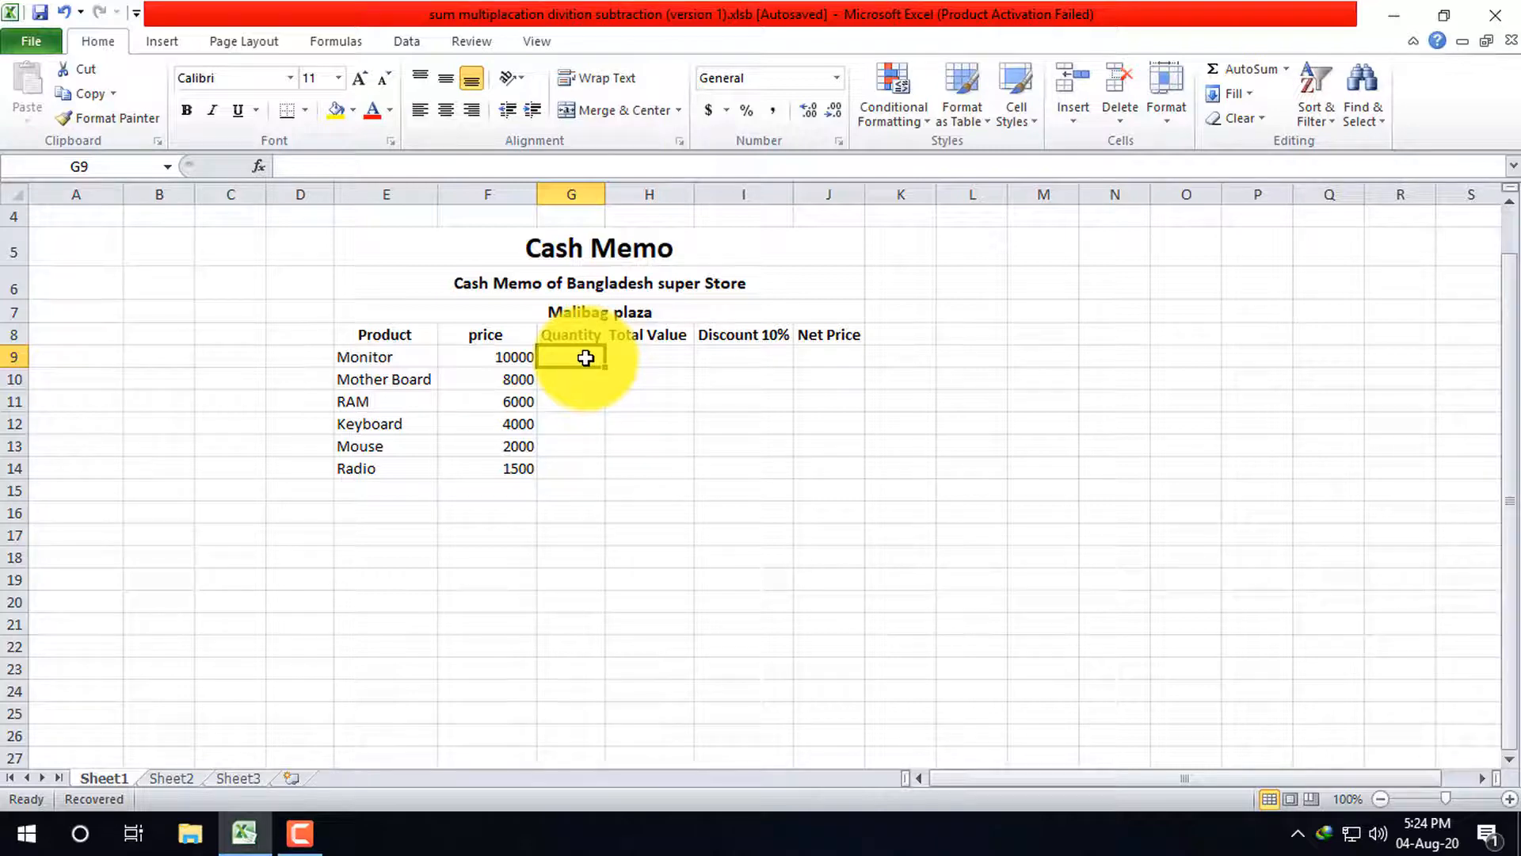
pyautogui.write('2')
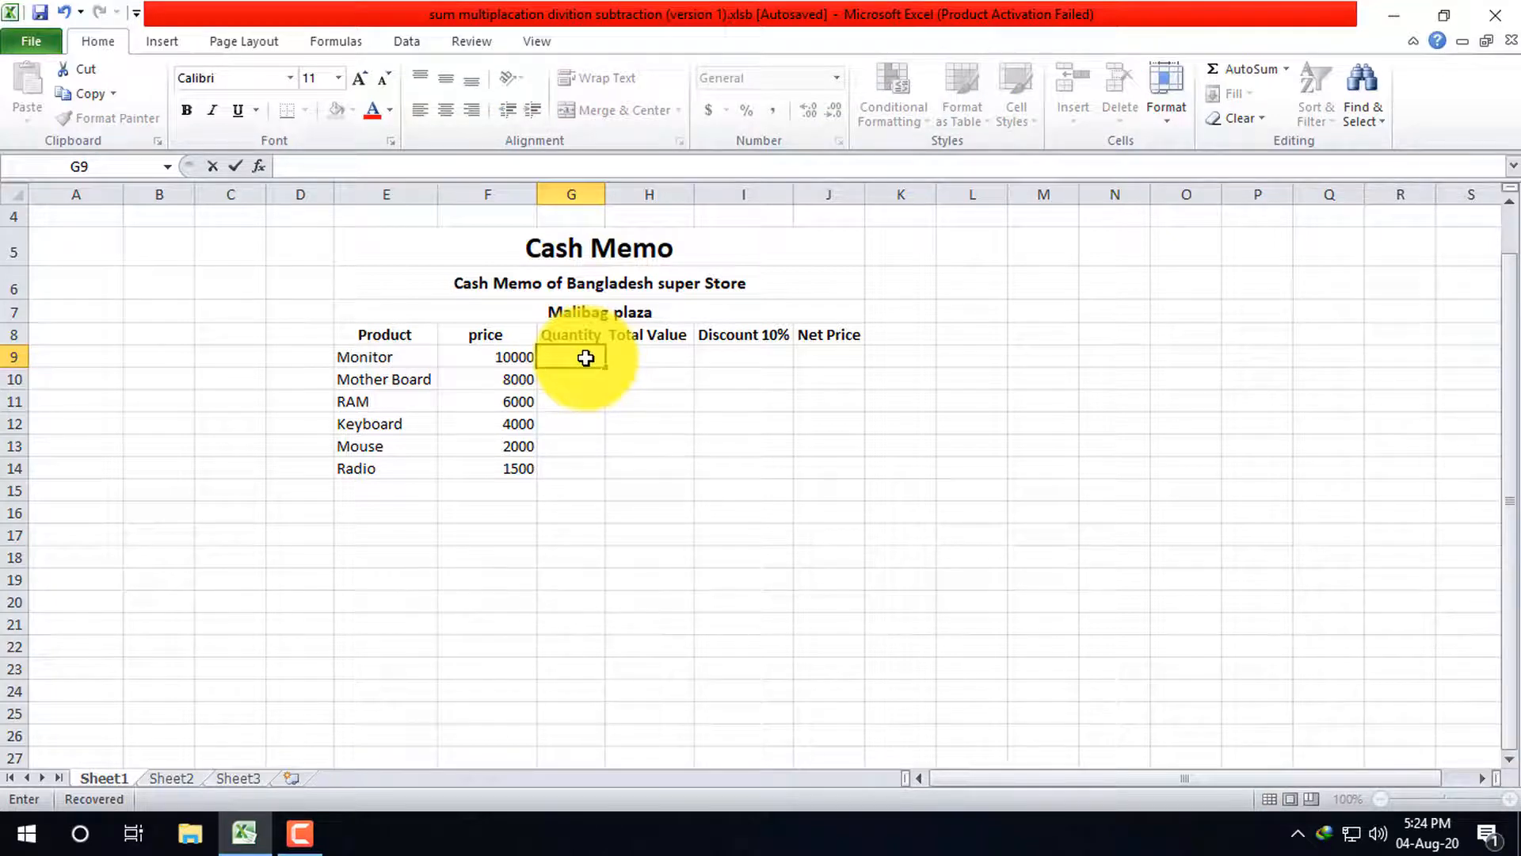
pyautogui.press('Return')
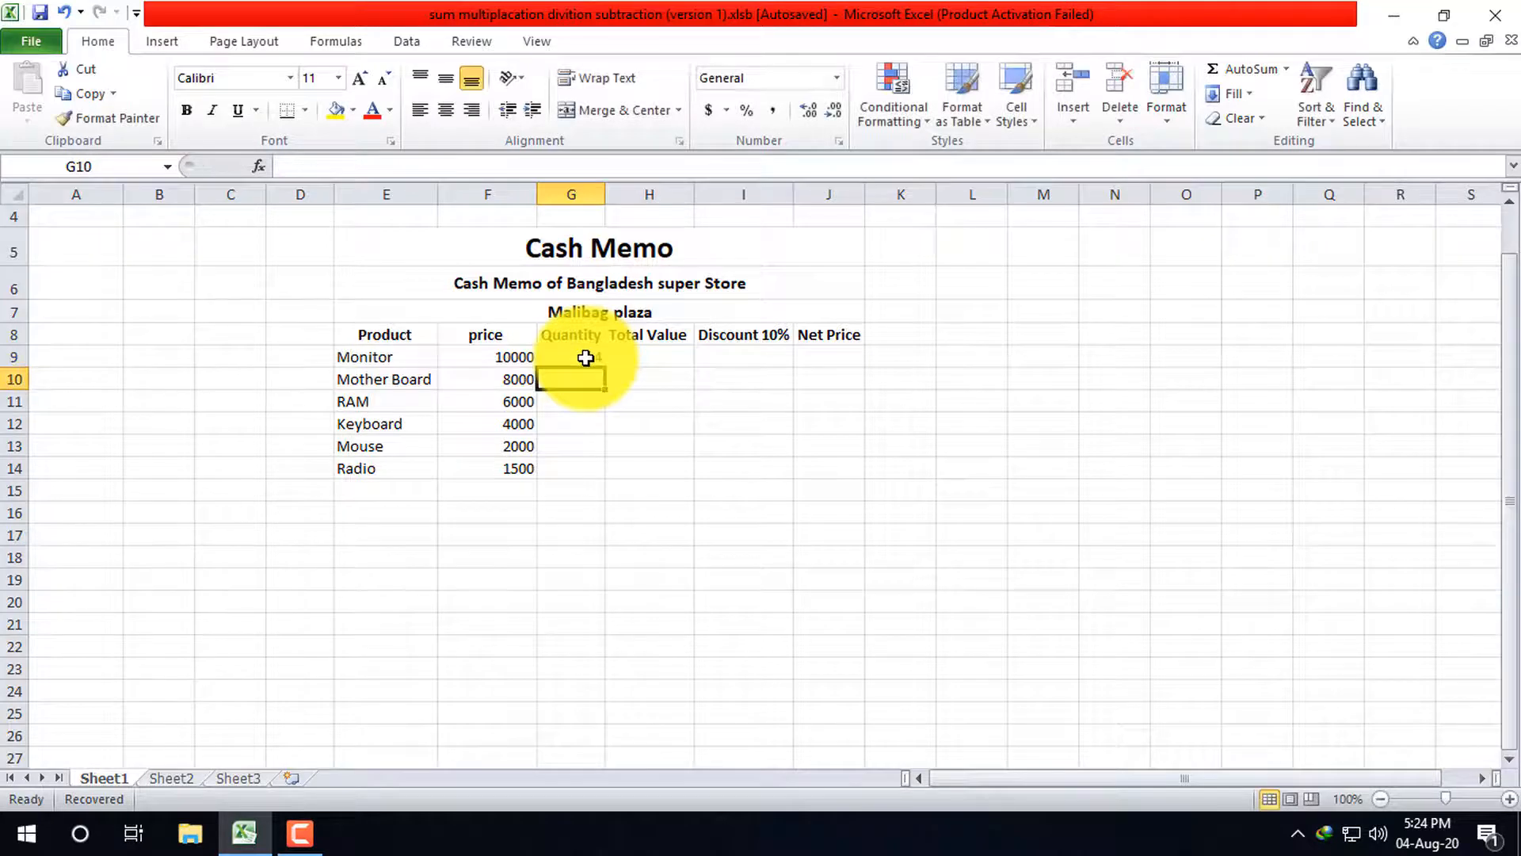
pyautogui.write('6')
pyautogui.moveTo(586, 358); pyautogui.dragTo(599, 471)
pyautogui.click(672, 461)
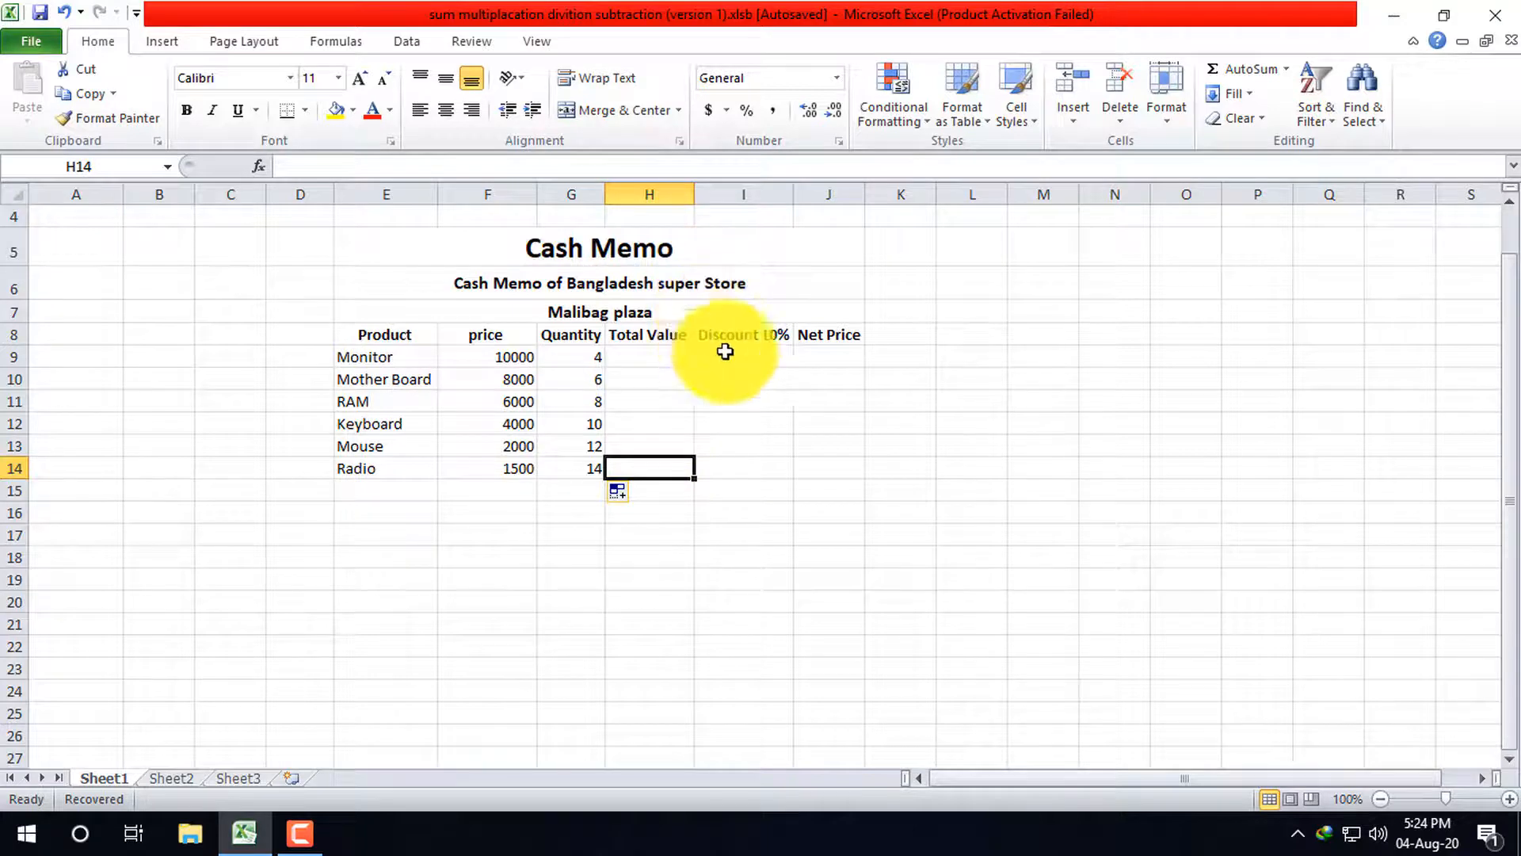
# - Calculate the Monitor's total value in H9 with =F9*G9 and fill the formula down to H14
pyautogui.click(662, 351)
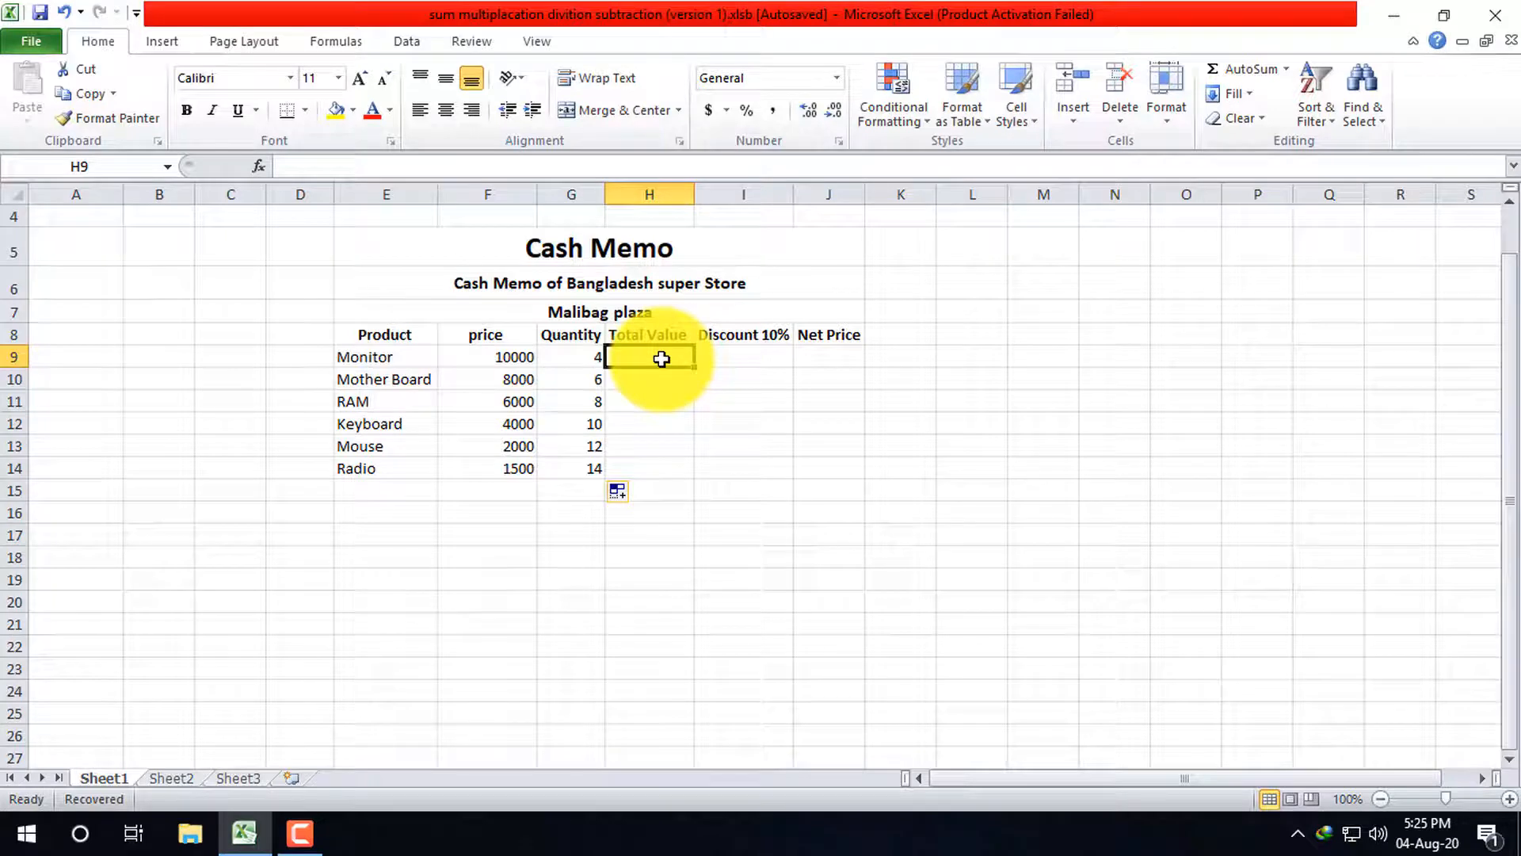
pyautogui.click(487, 353)
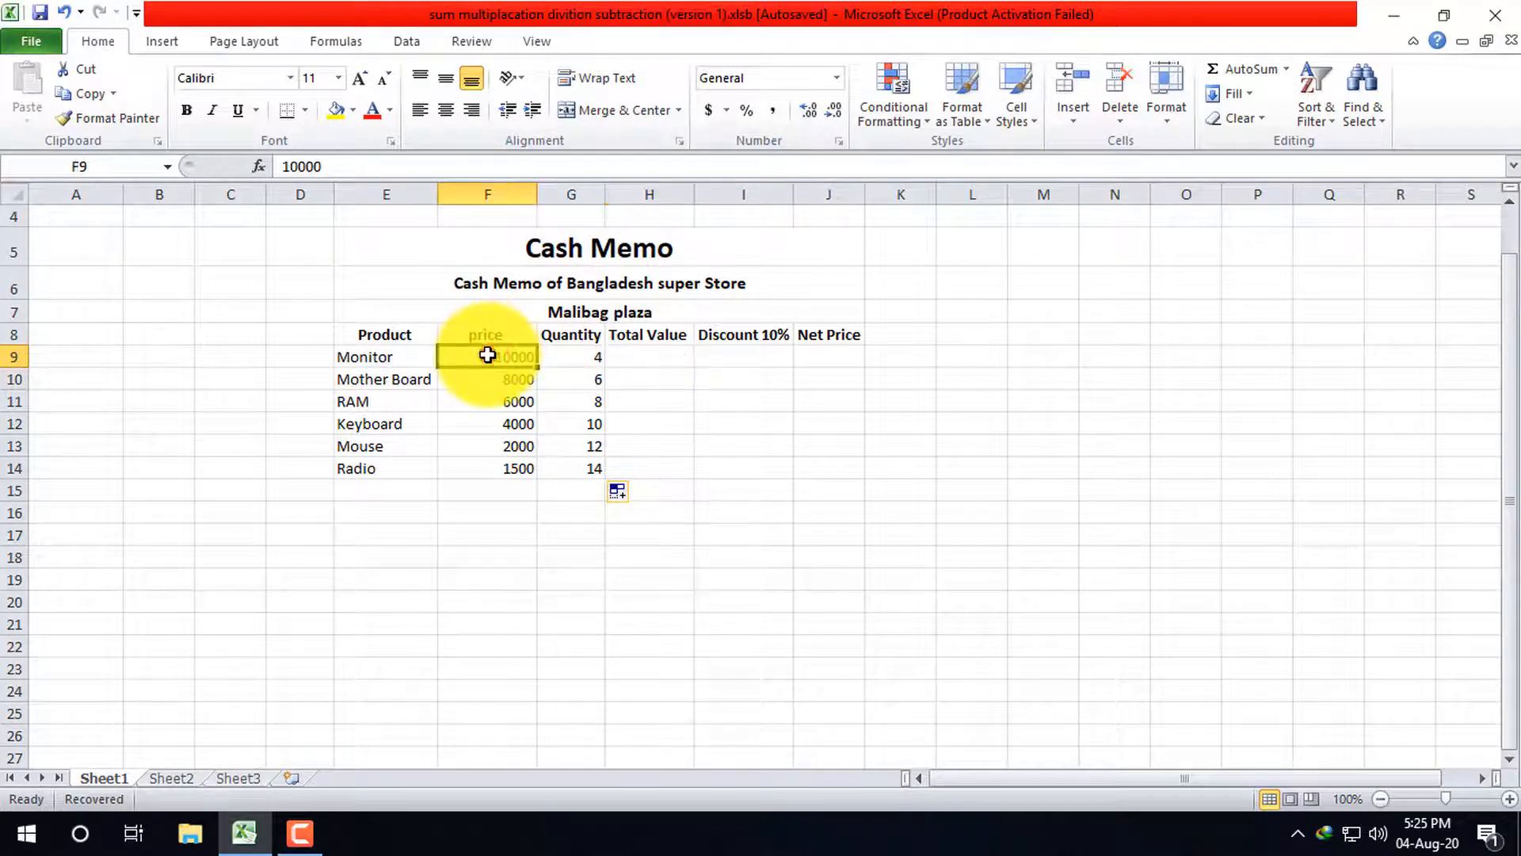
pyautogui.click(672, 355)
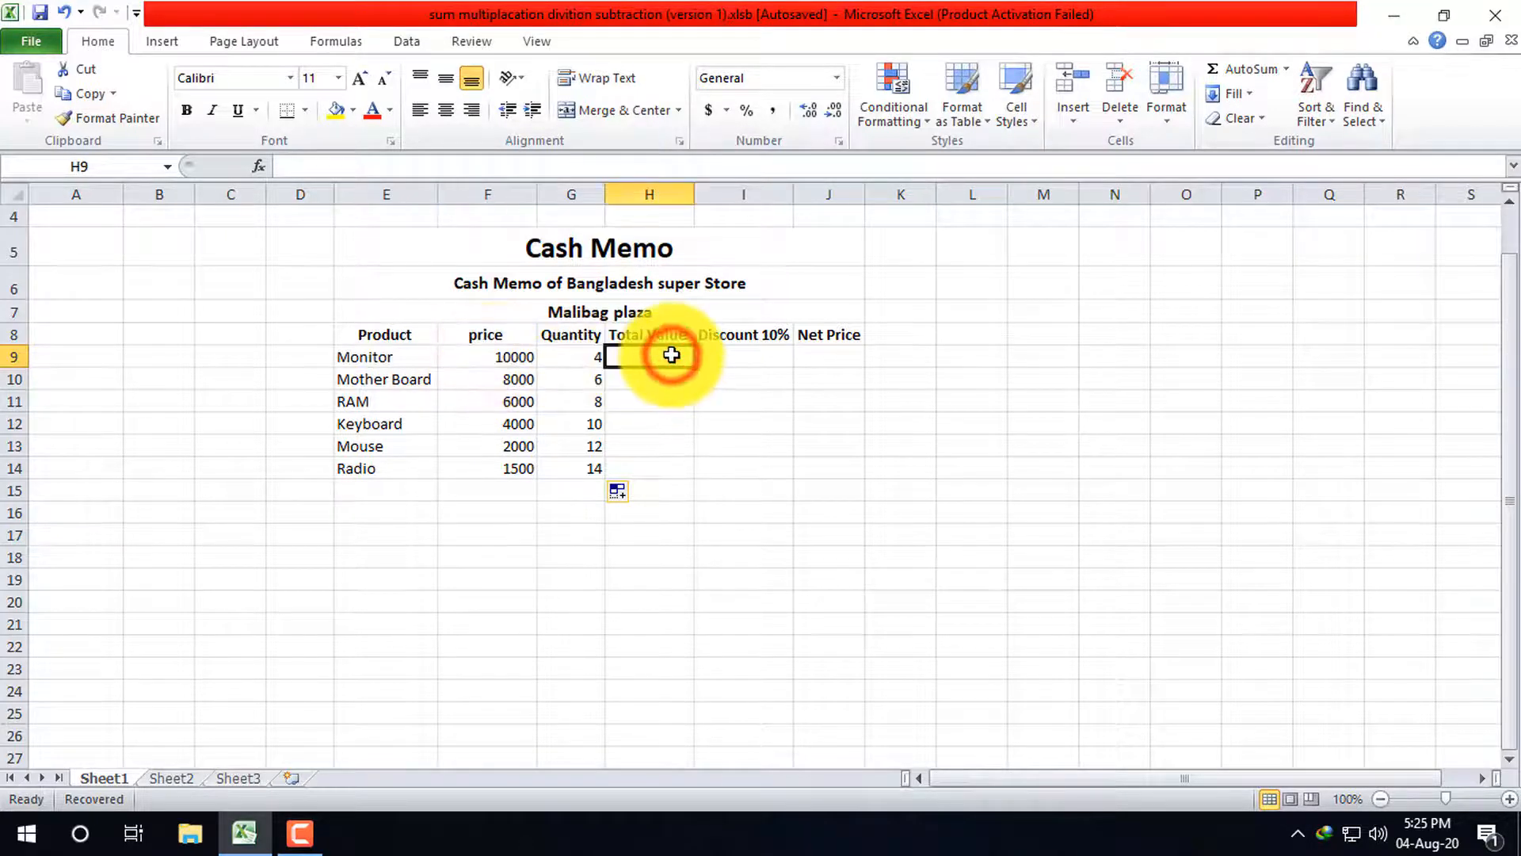
pyautogui.write('=')
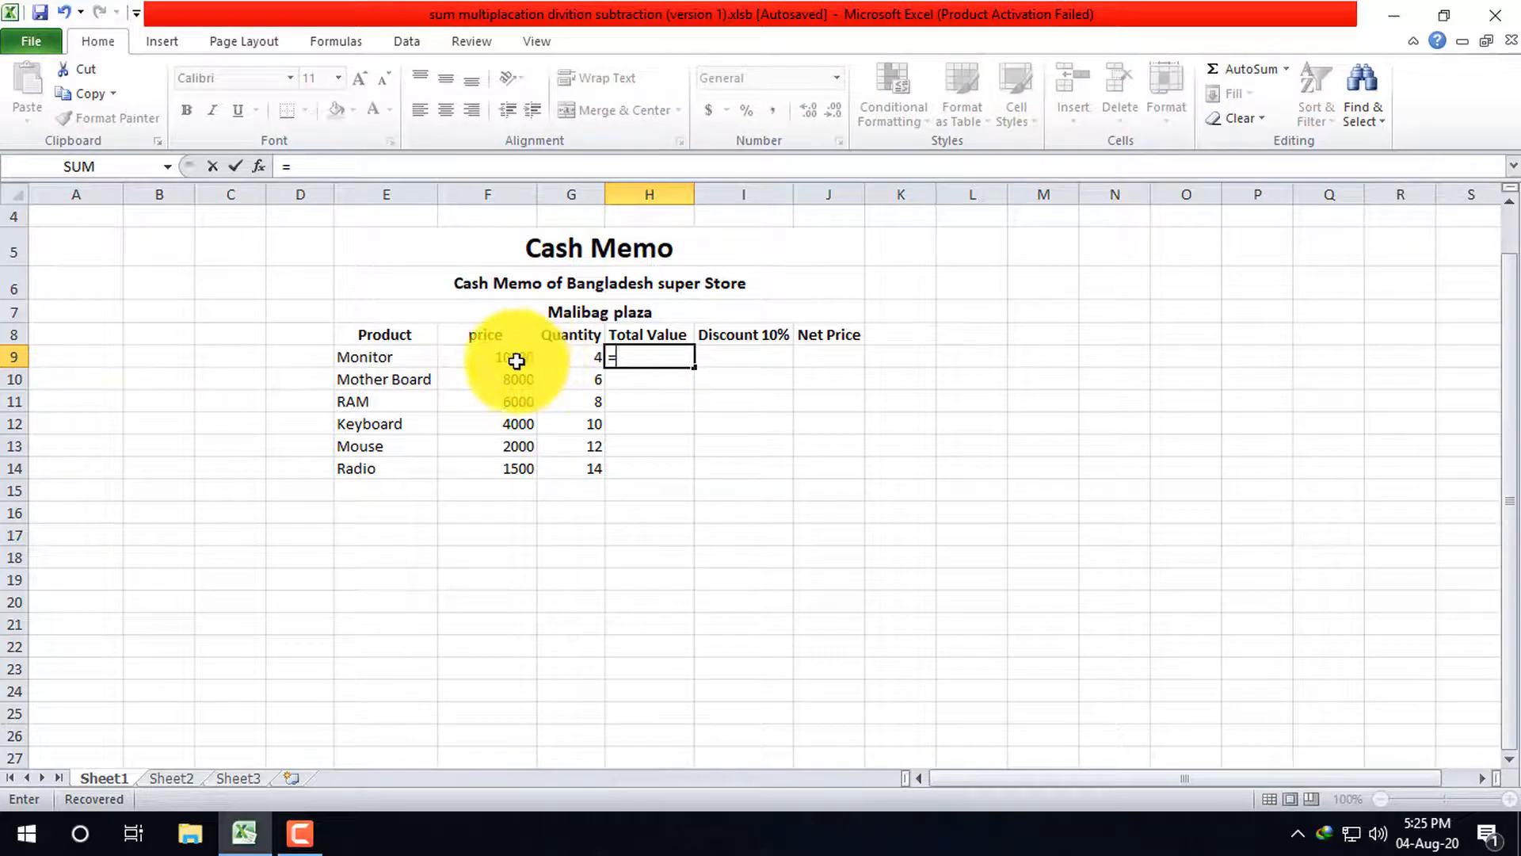
pyautogui.click(516, 362)
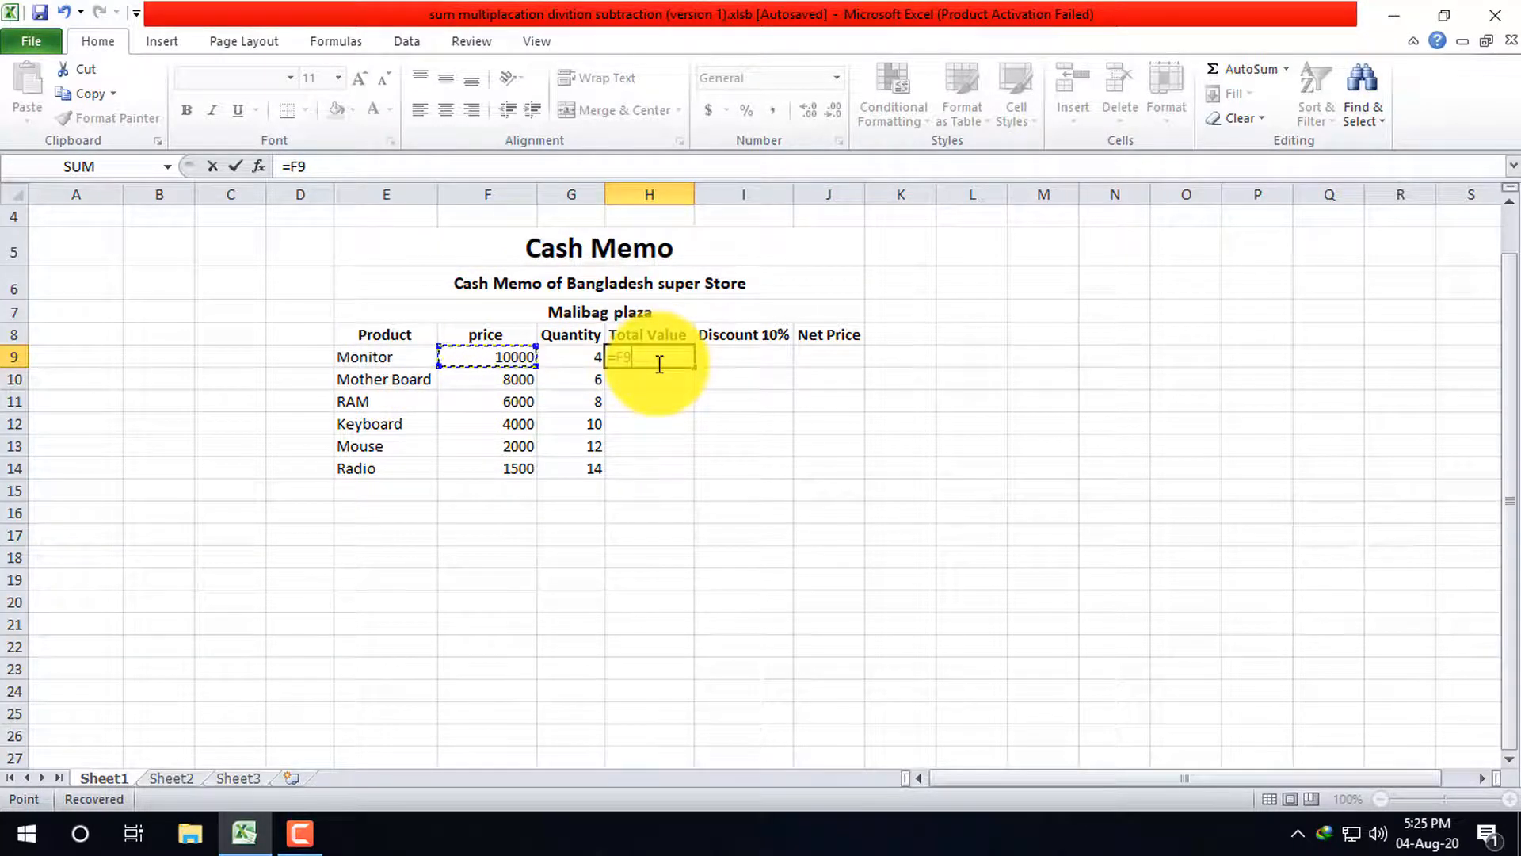
pyautogui.write('*')
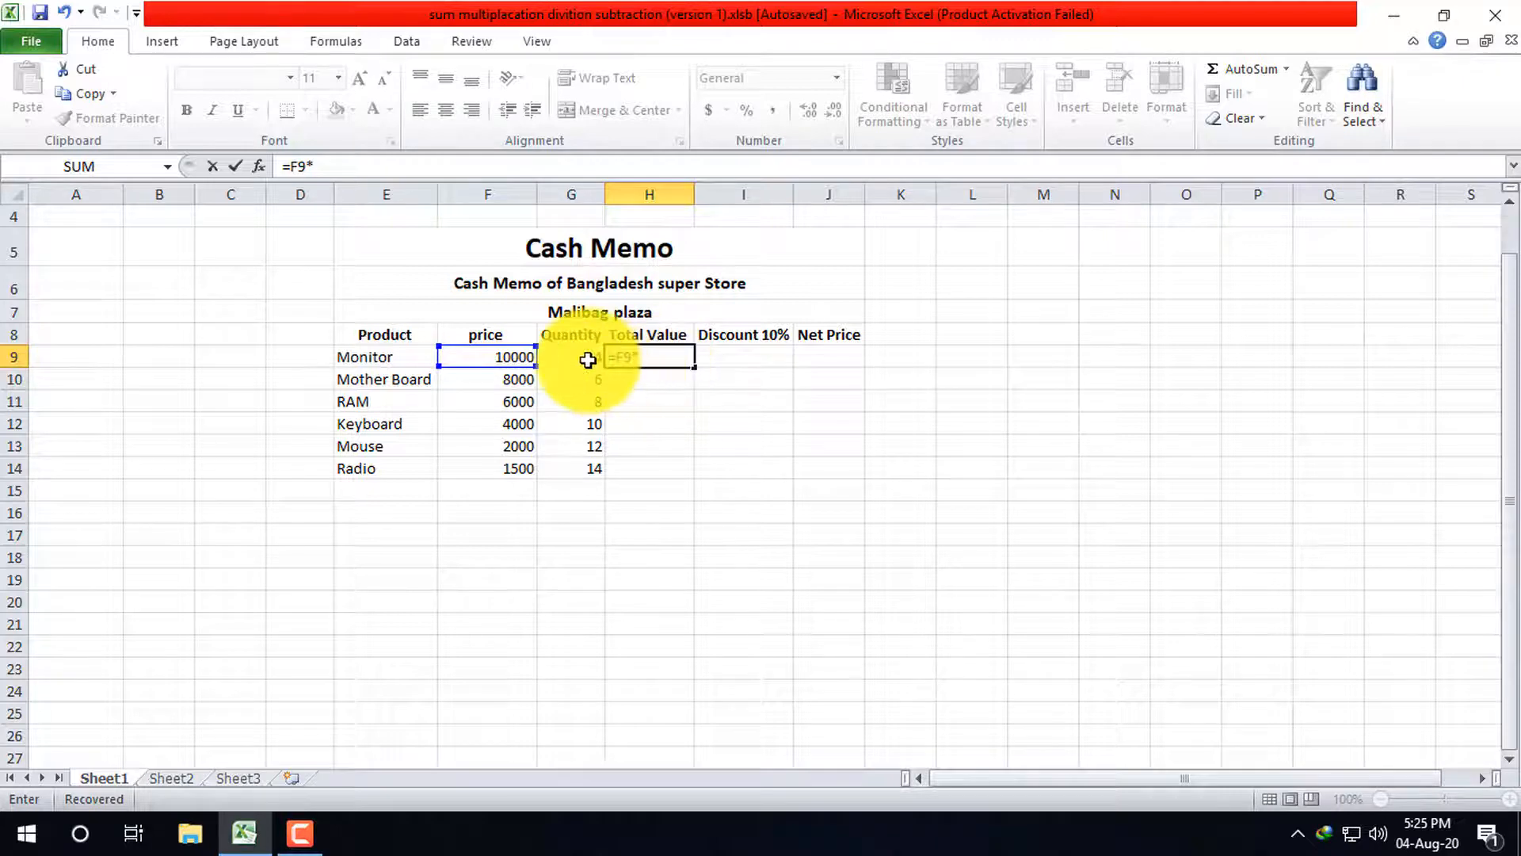
pyautogui.press('Return')
pyautogui.click(673, 358)
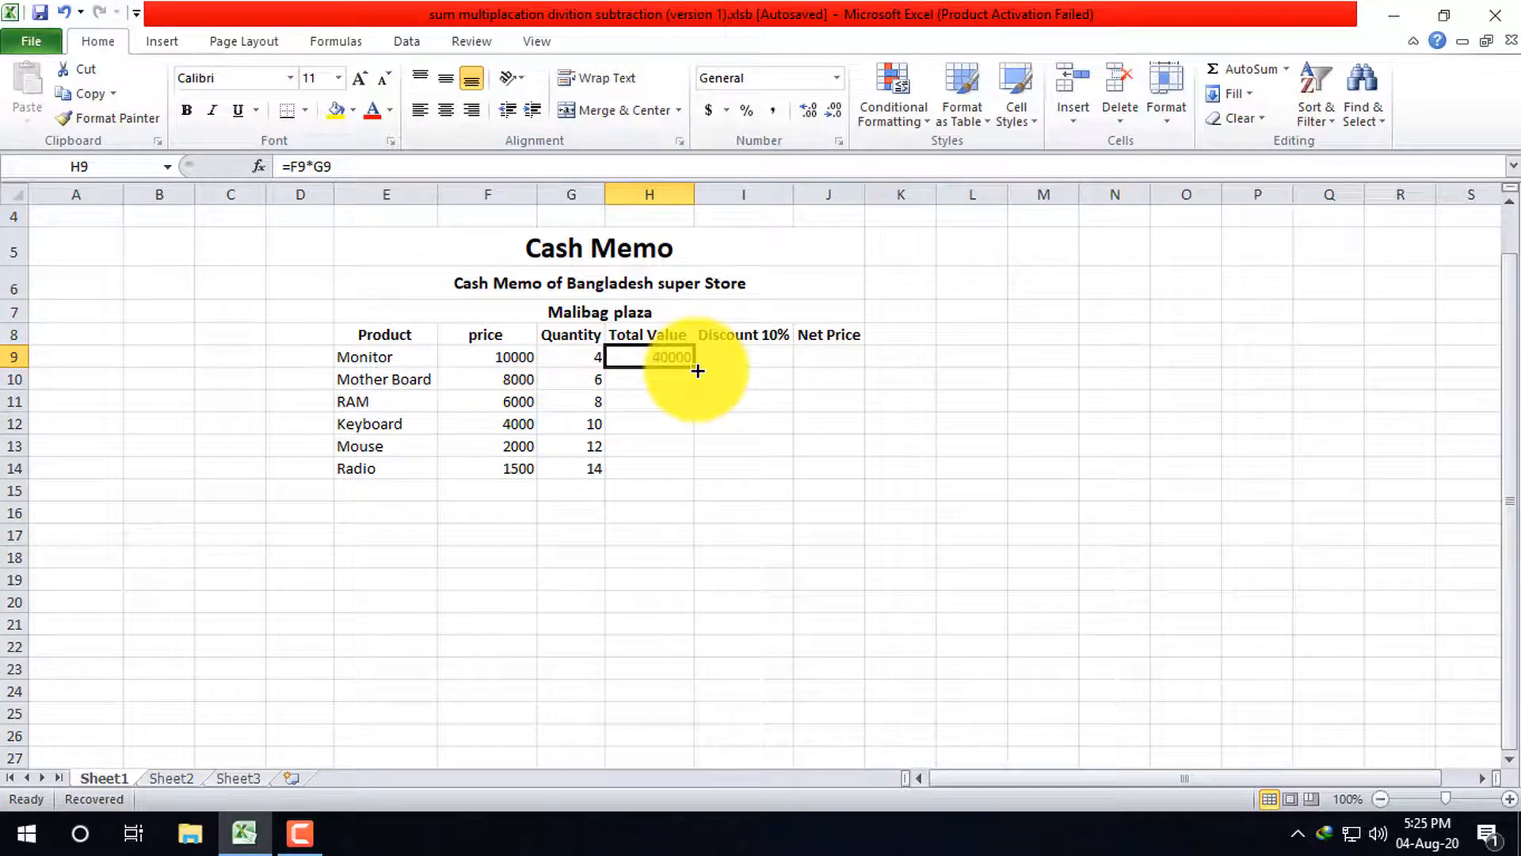
pyautogui.moveTo(697, 371); pyautogui.dragTo(697, 477)
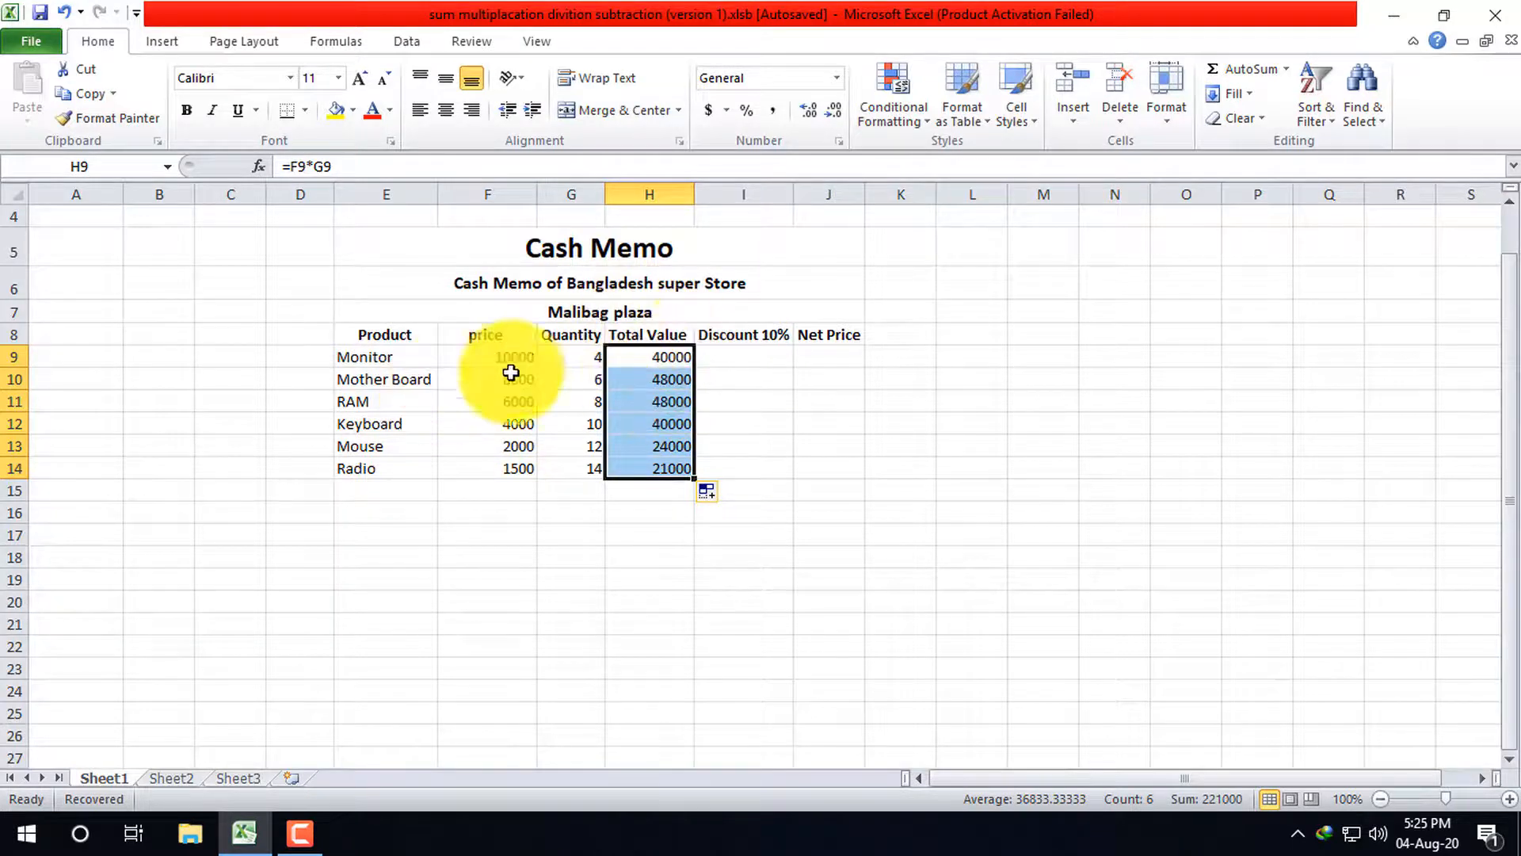
# - Calculate the discount in I9 with =F9*10% and fill the formula down to I14
pyautogui.click(740, 349)
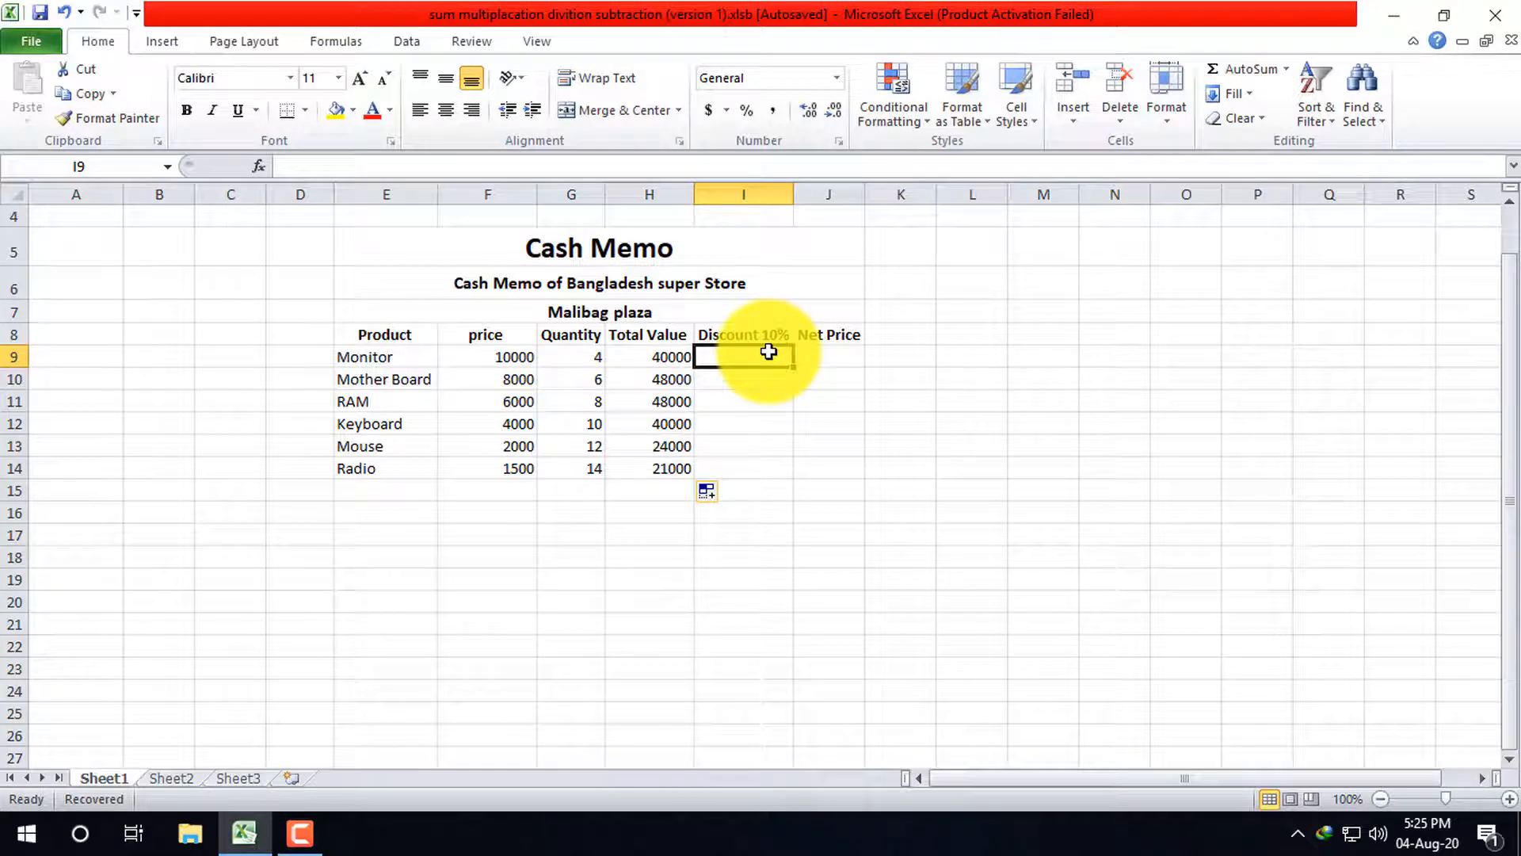
pyautogui.write('=')
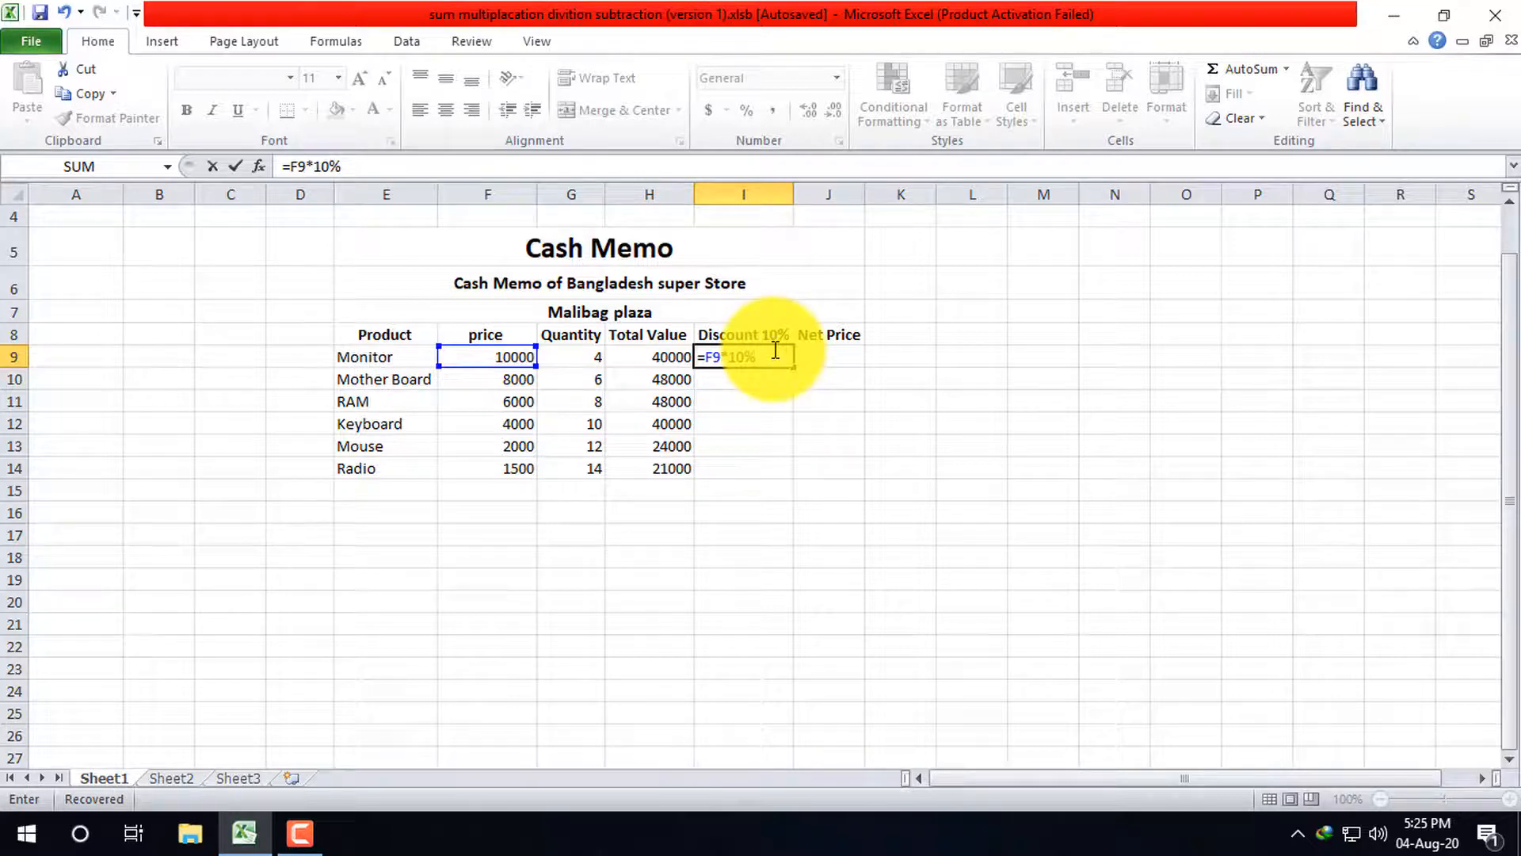
pyautogui.press('Return')
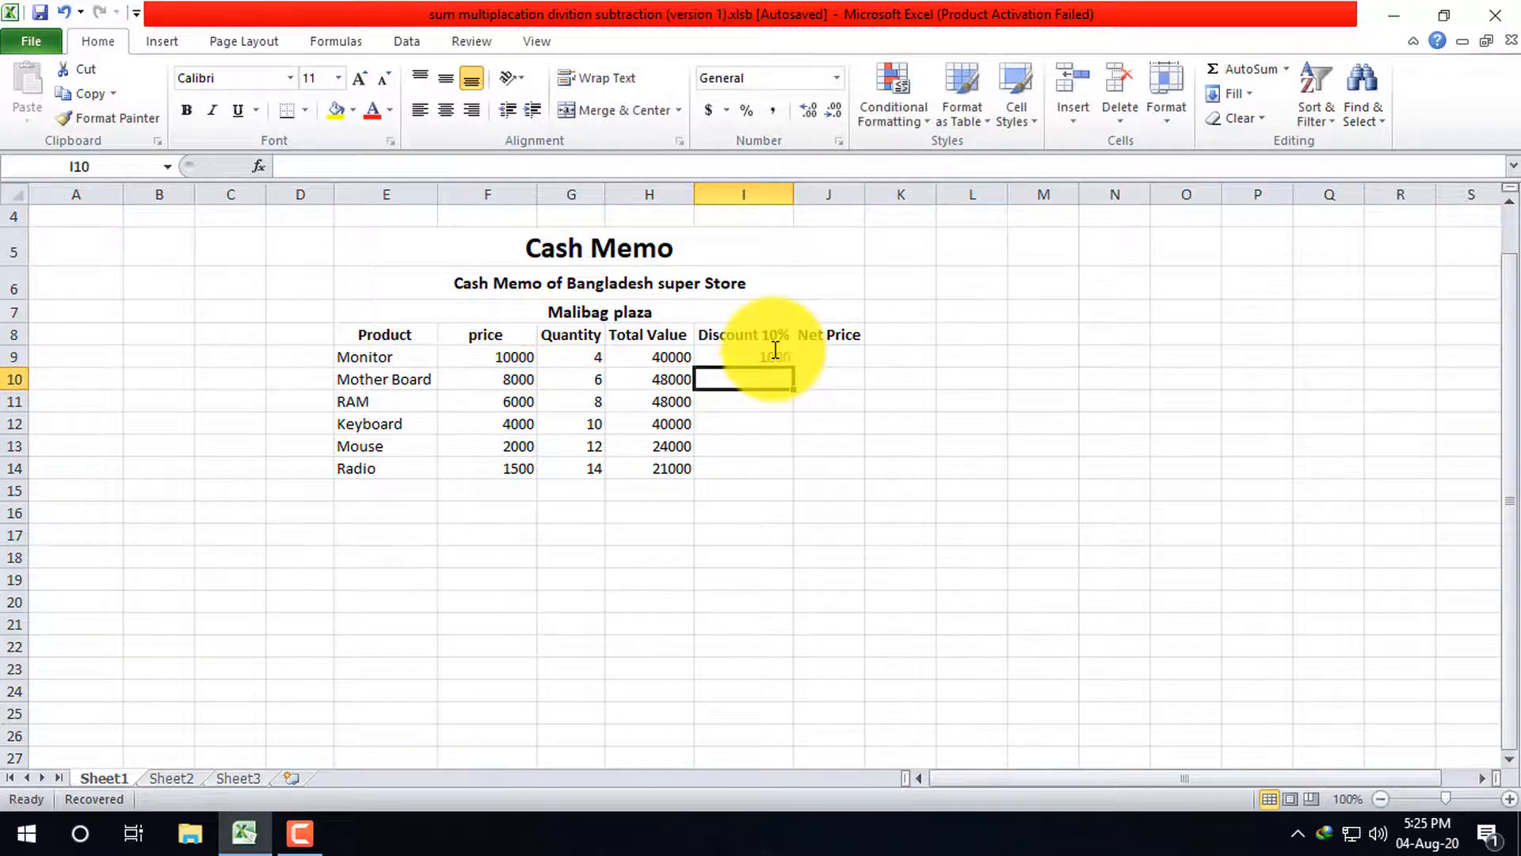
pyautogui.click(773, 358)
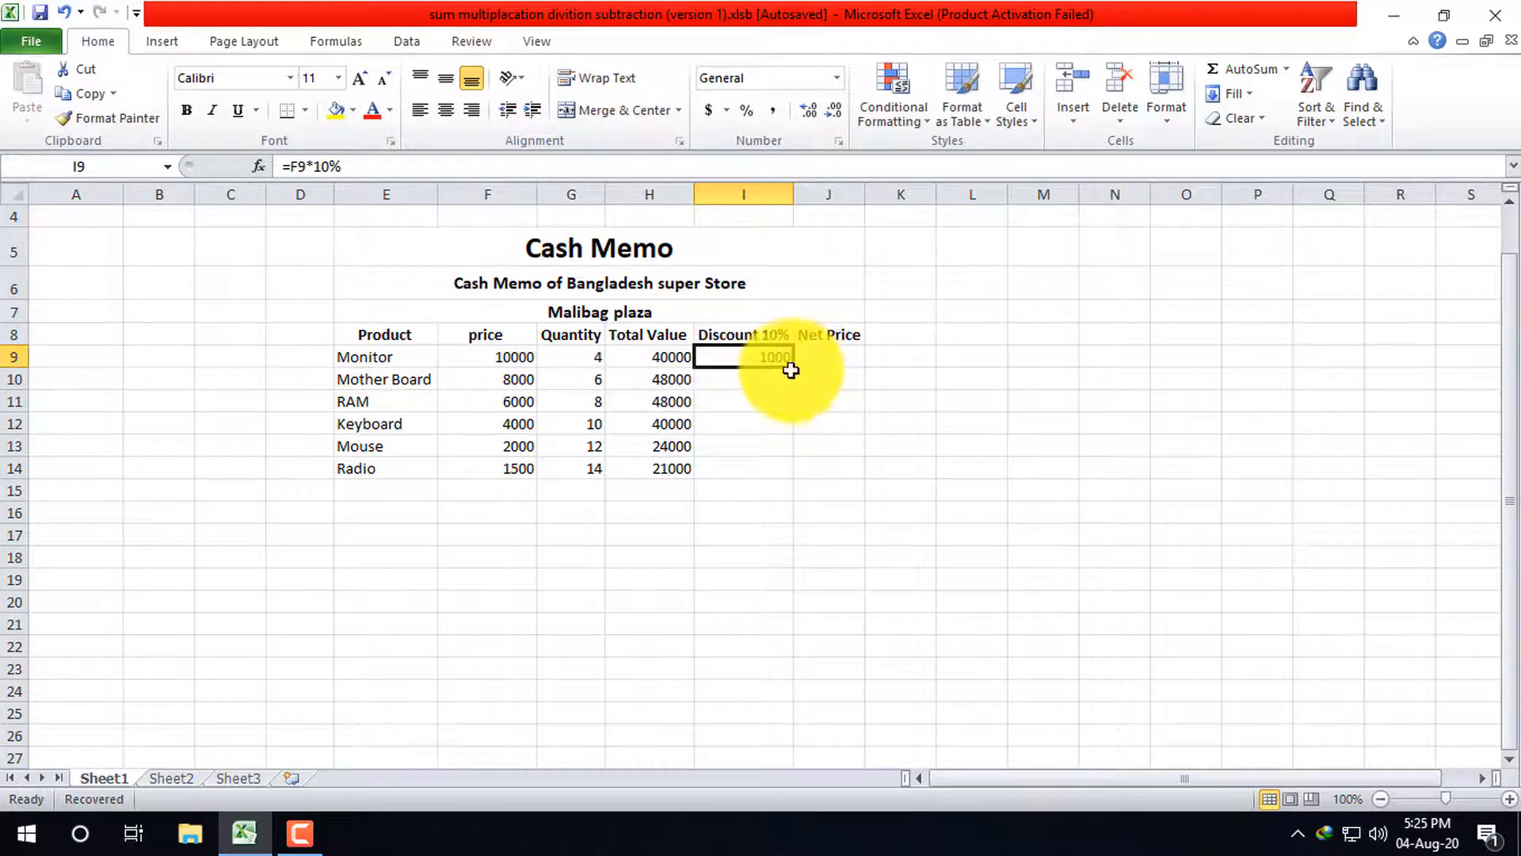
pyautogui.moveTo(792, 369); pyautogui.dragTo(791, 476)
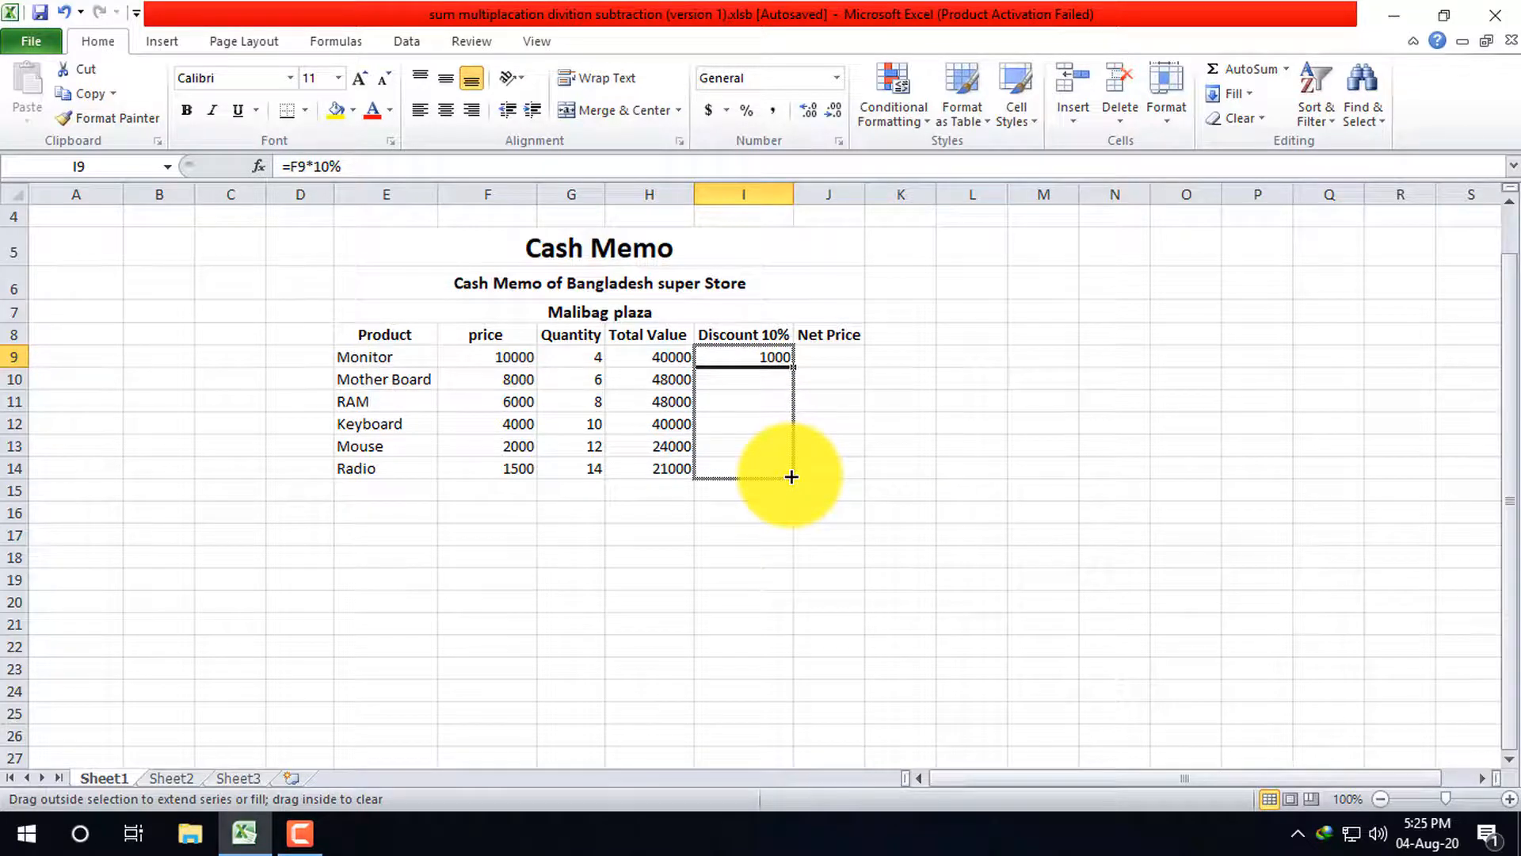
pyautogui.moveTo(791, 476); pyautogui.dragTo(792, 476)
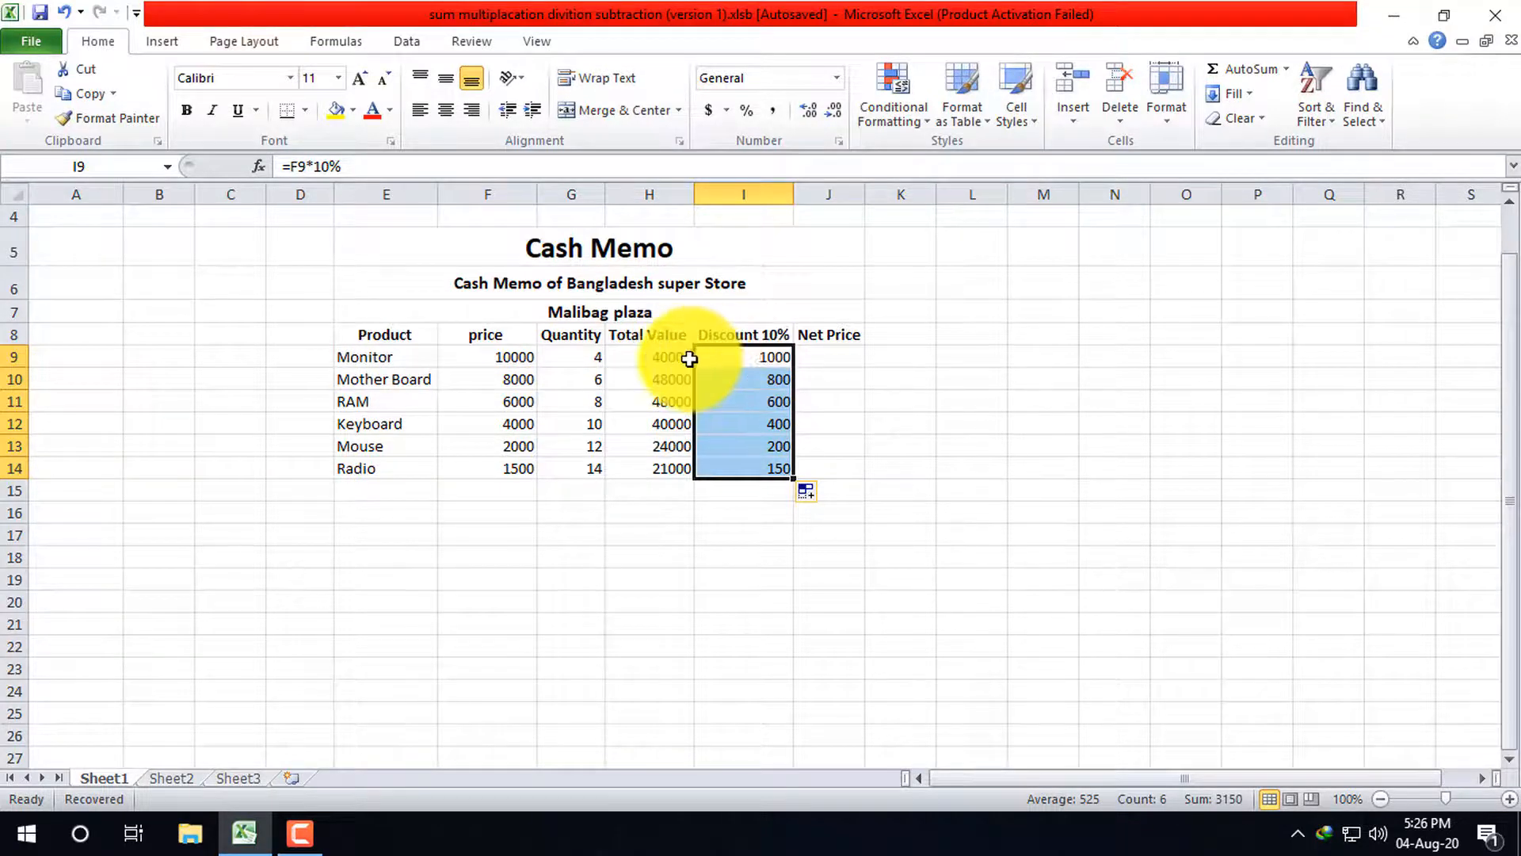
# - Undo the discount fill below I9 and check the total value and discount formulas in H9 and I9
pyautogui.click(777, 358)
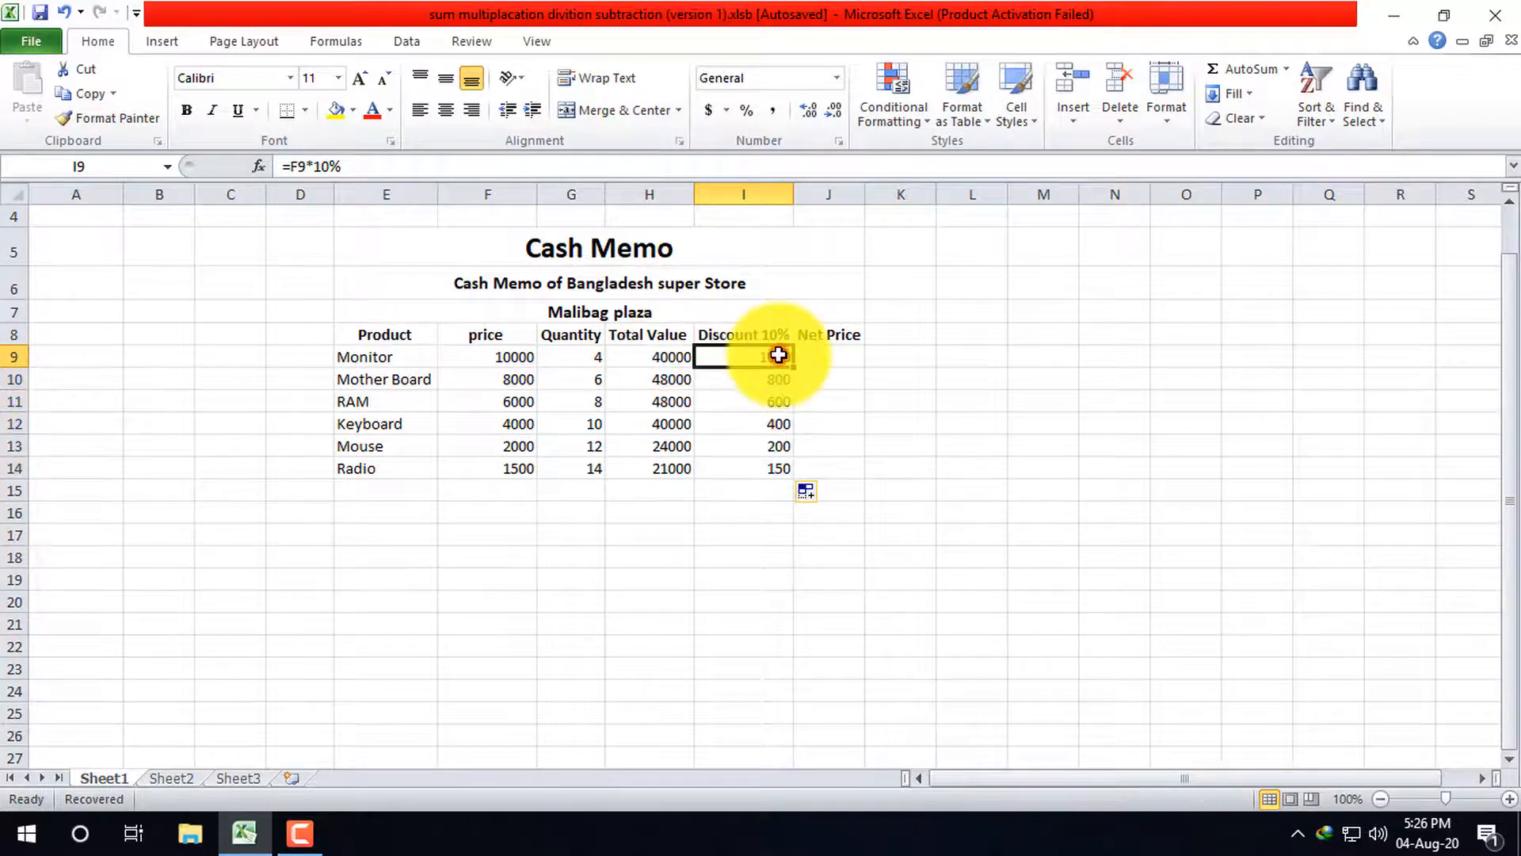
pyautogui.hotkey('ctrl', 'z')
pyautogui.click(662, 357)
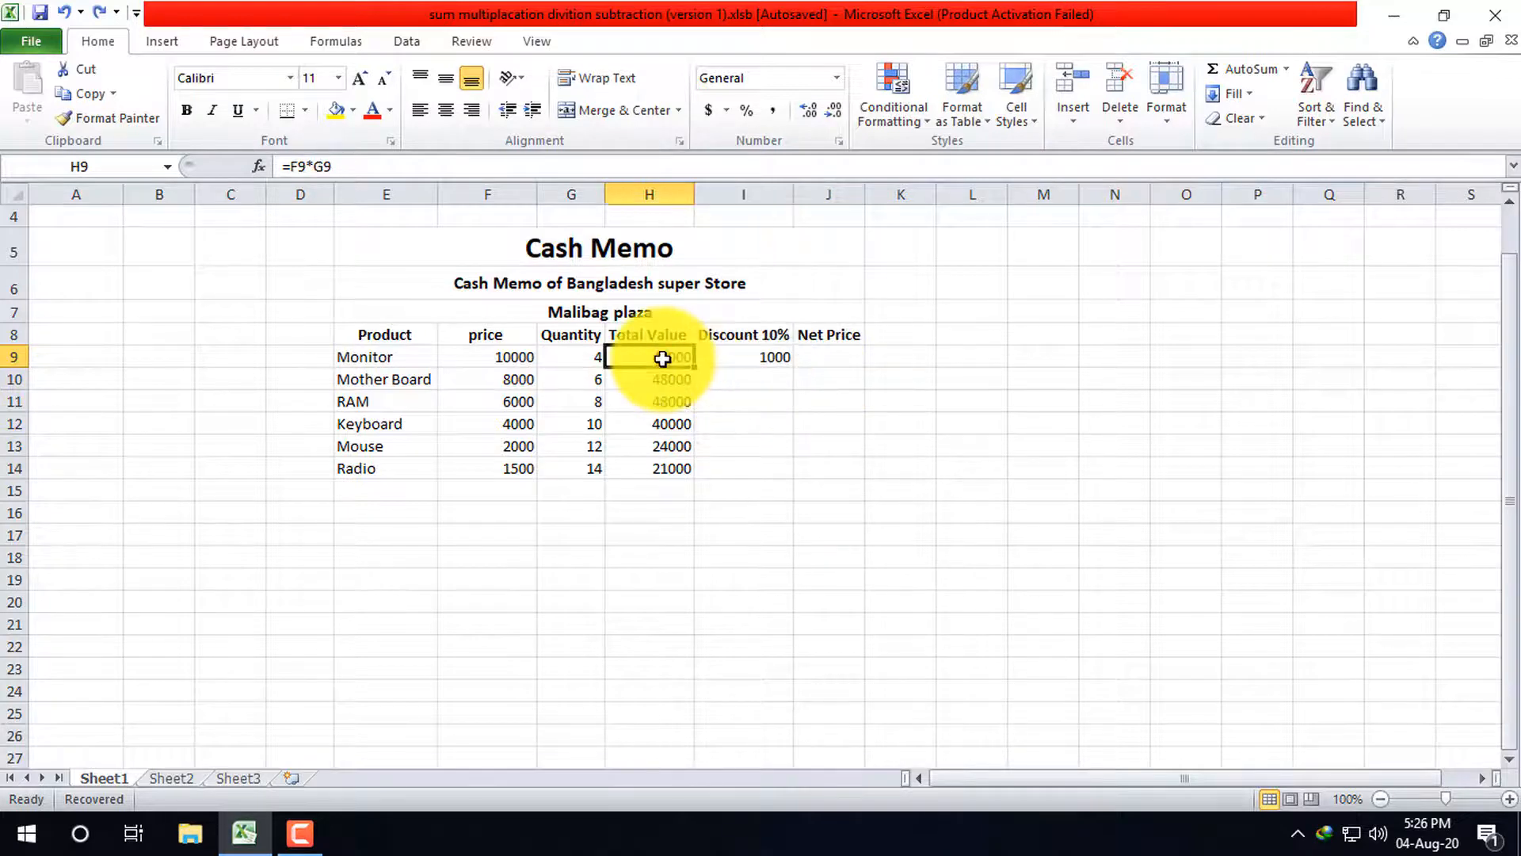
pyautogui.click(753, 349)
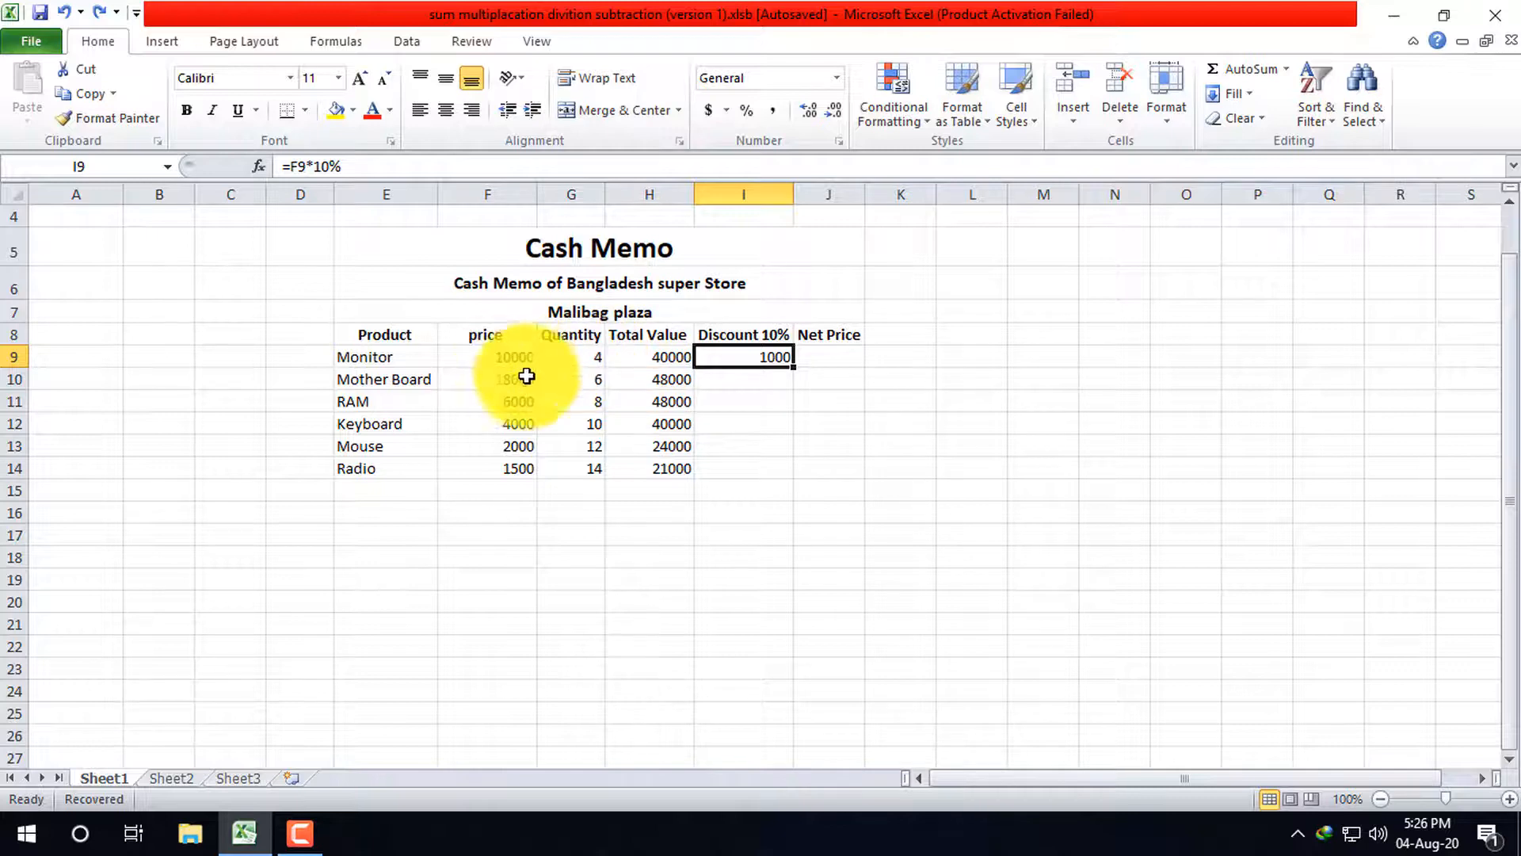
pyautogui.click(665, 359)
pyautogui.click(781, 357)
pyautogui.click(665, 357)
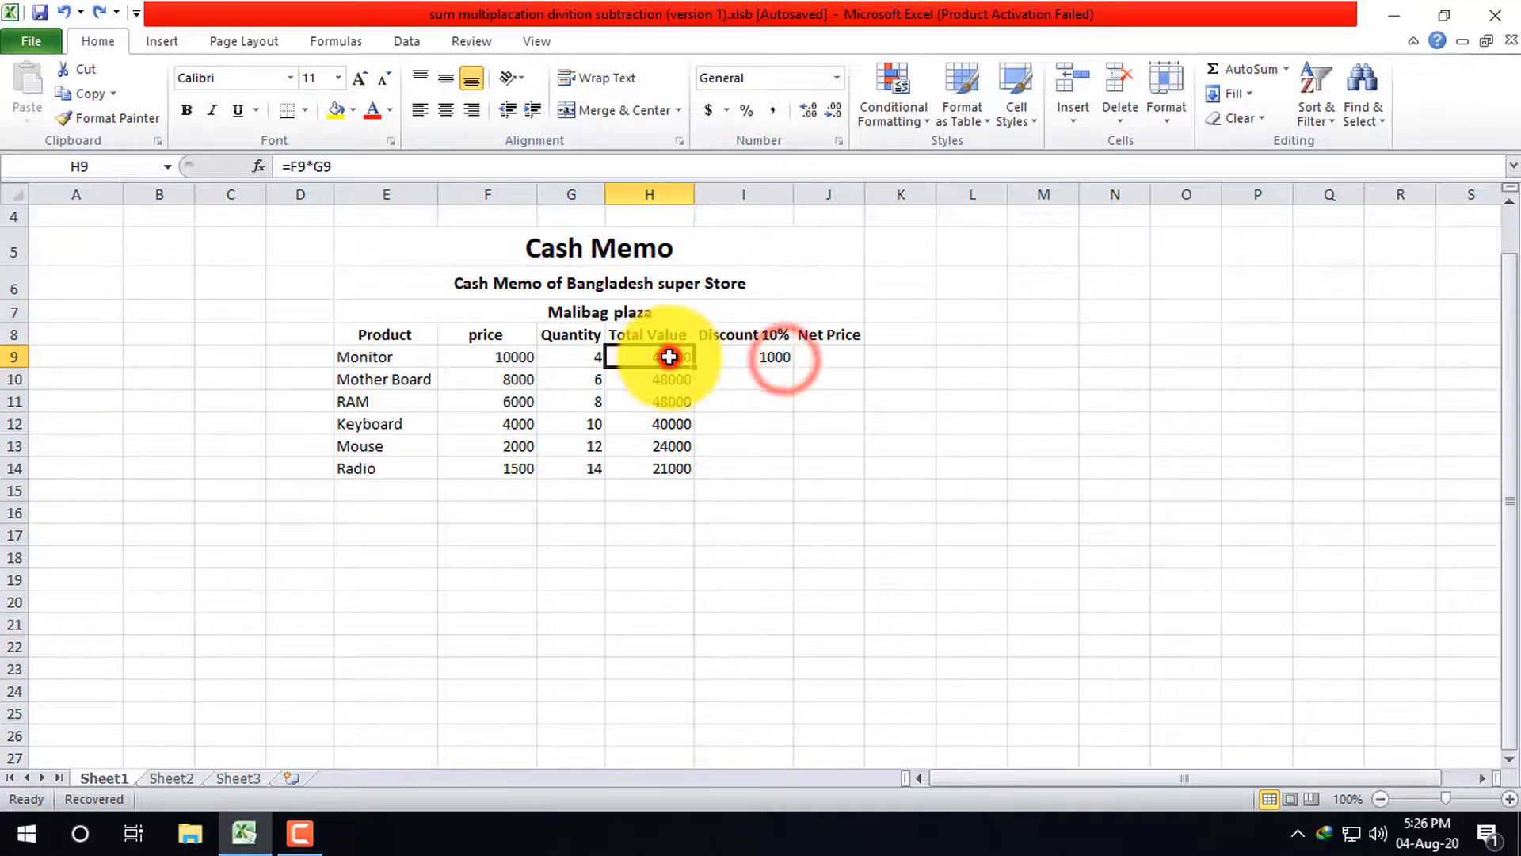
pyautogui.click(782, 357)
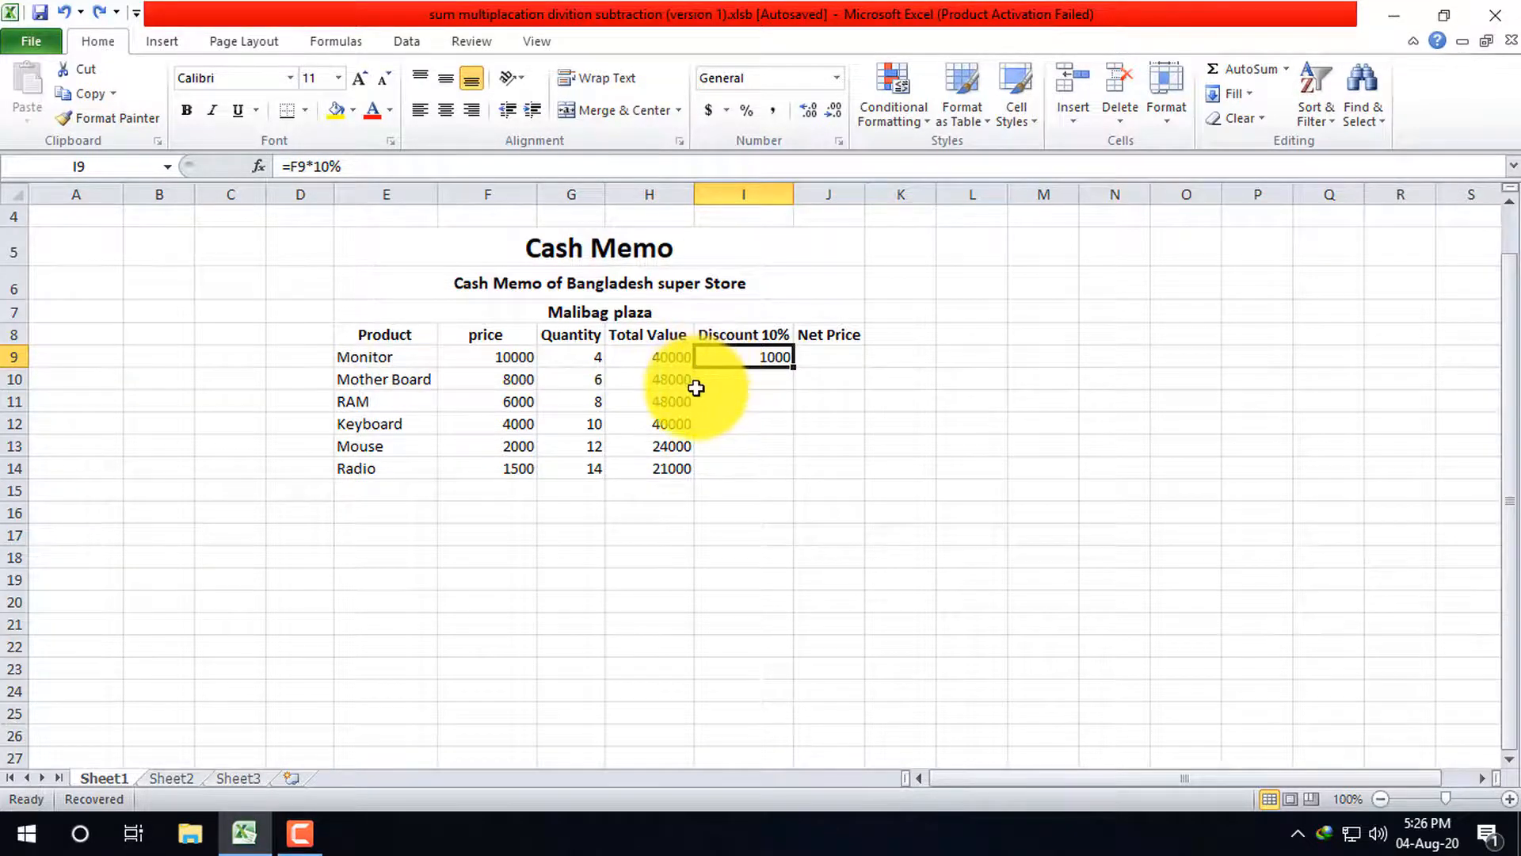
# - Replace the Monitor's discount formula in I9 with =H9*10% and fill it down to I14
pyautogui.press('BackSpace')
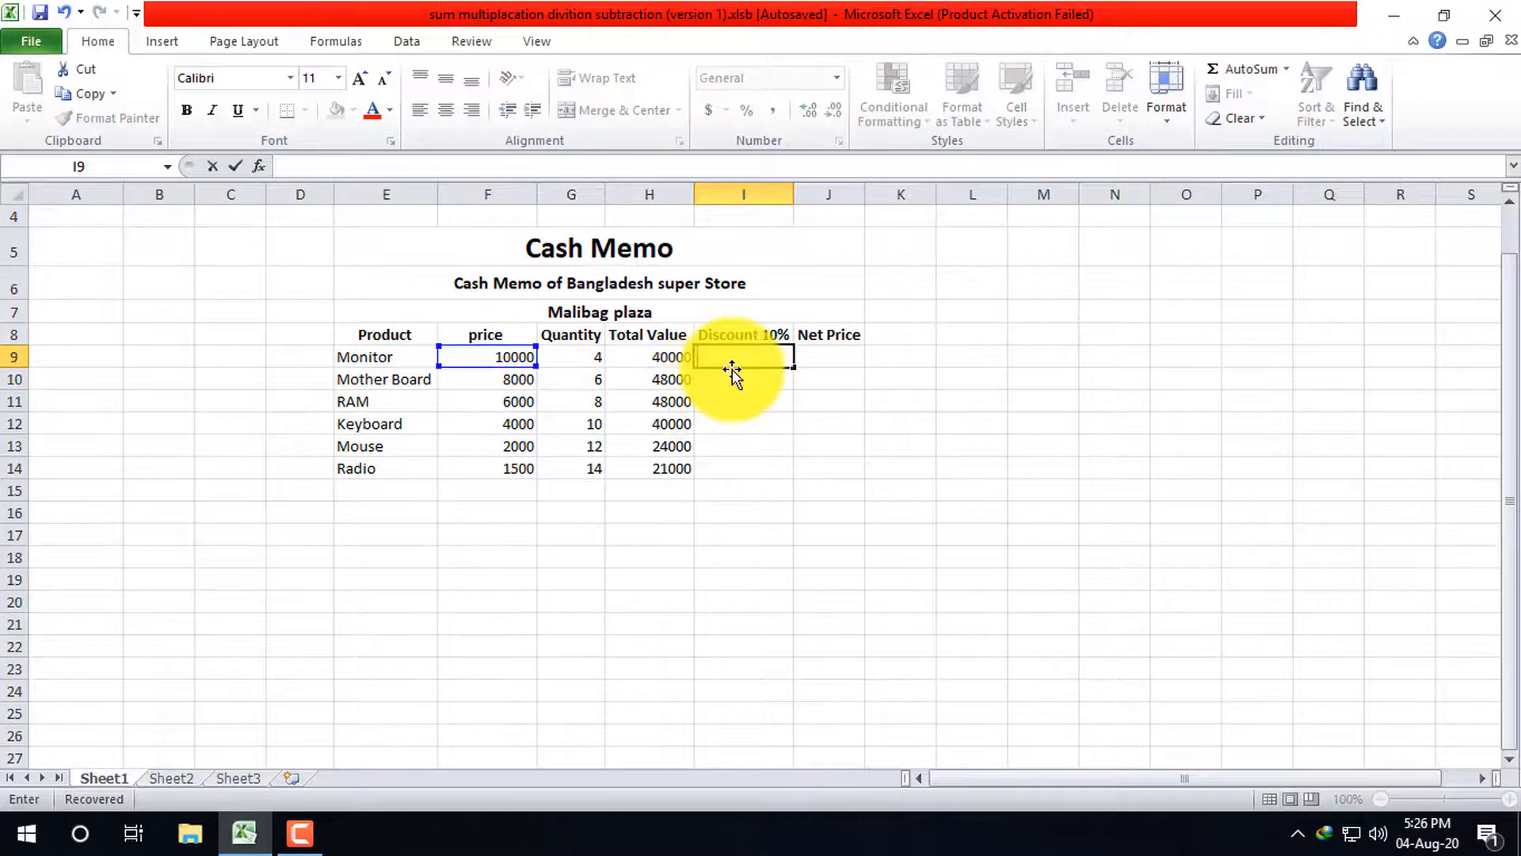
pyautogui.click(761, 359)
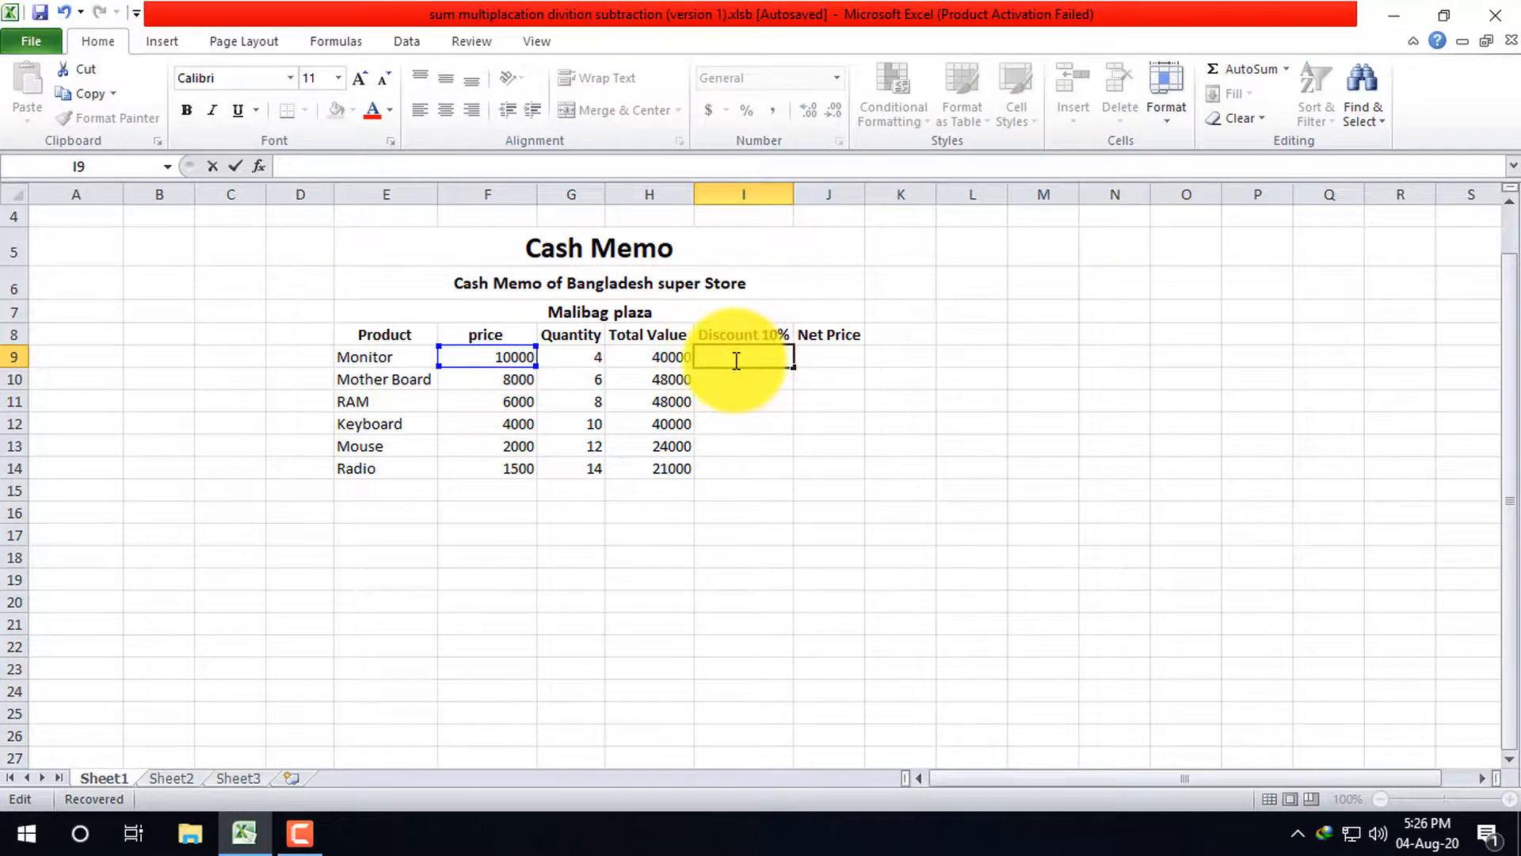
pyautogui.write('=')
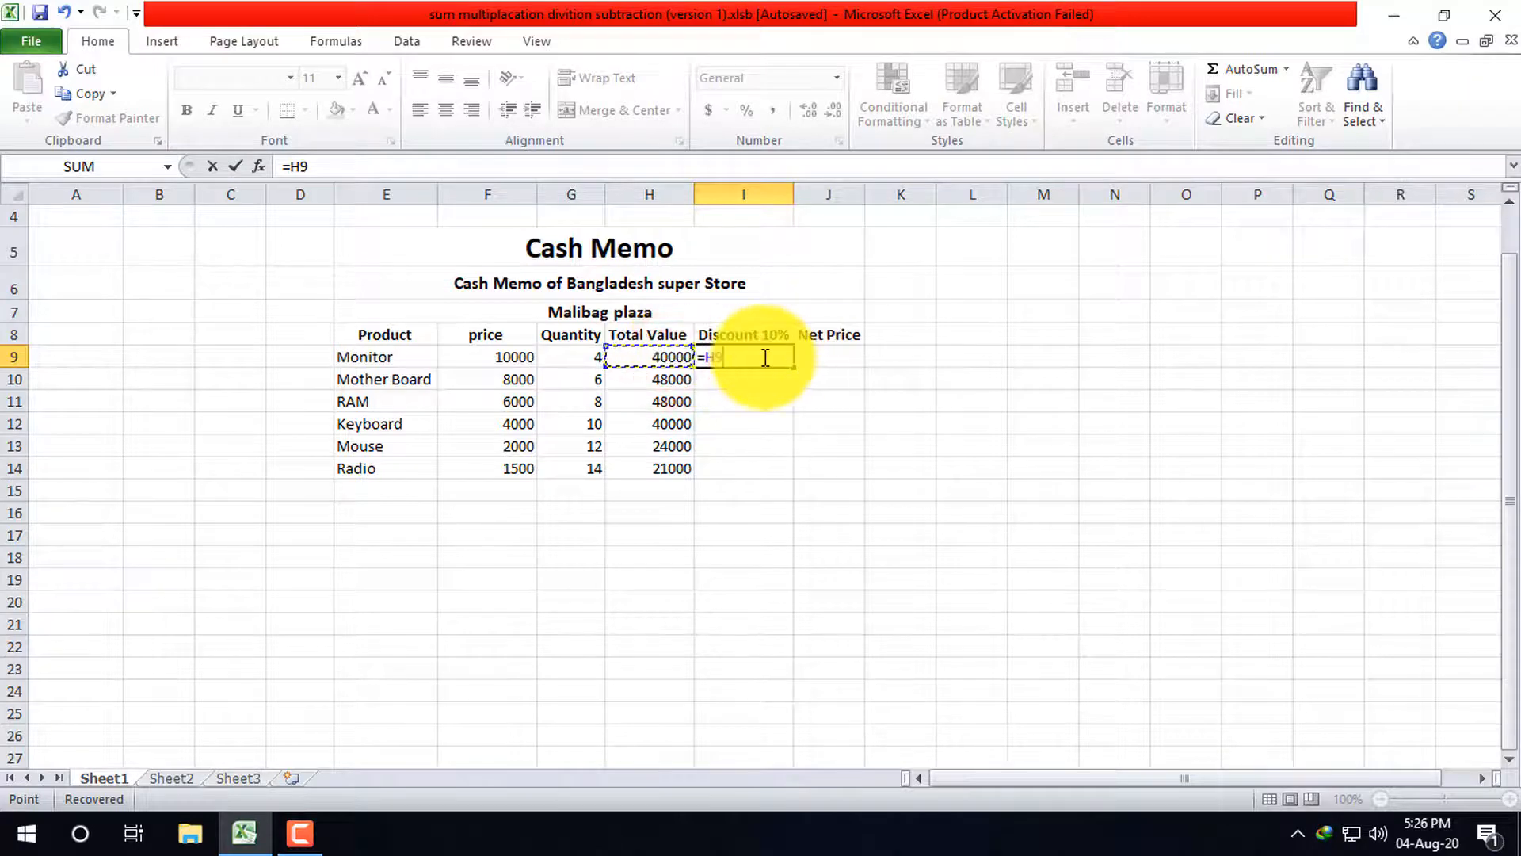
pyautogui.press('Return')
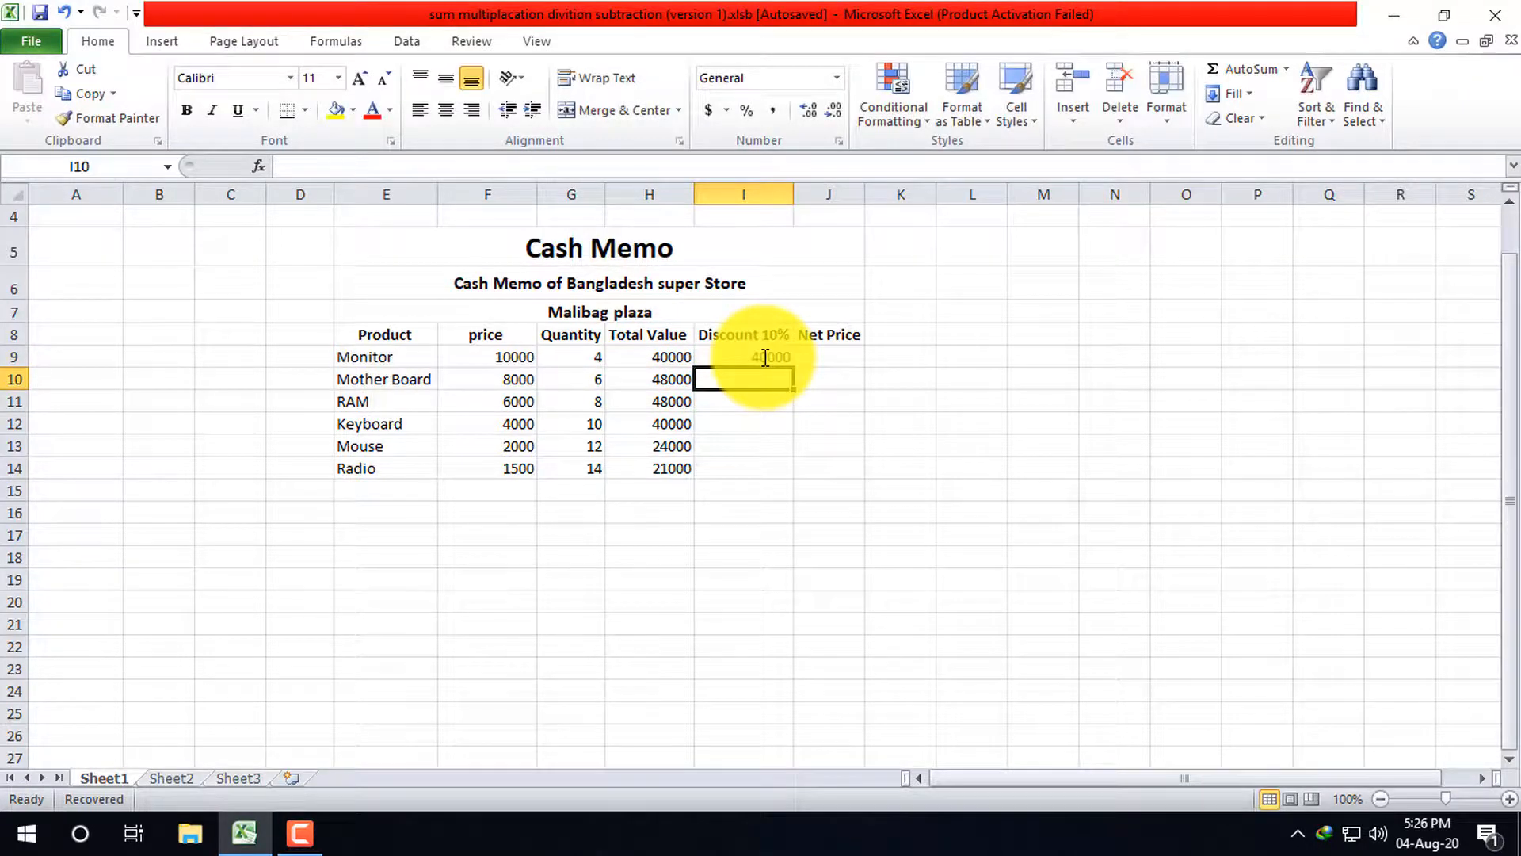
pyautogui.click(757, 358)
pyautogui.doubleClick(757, 359)
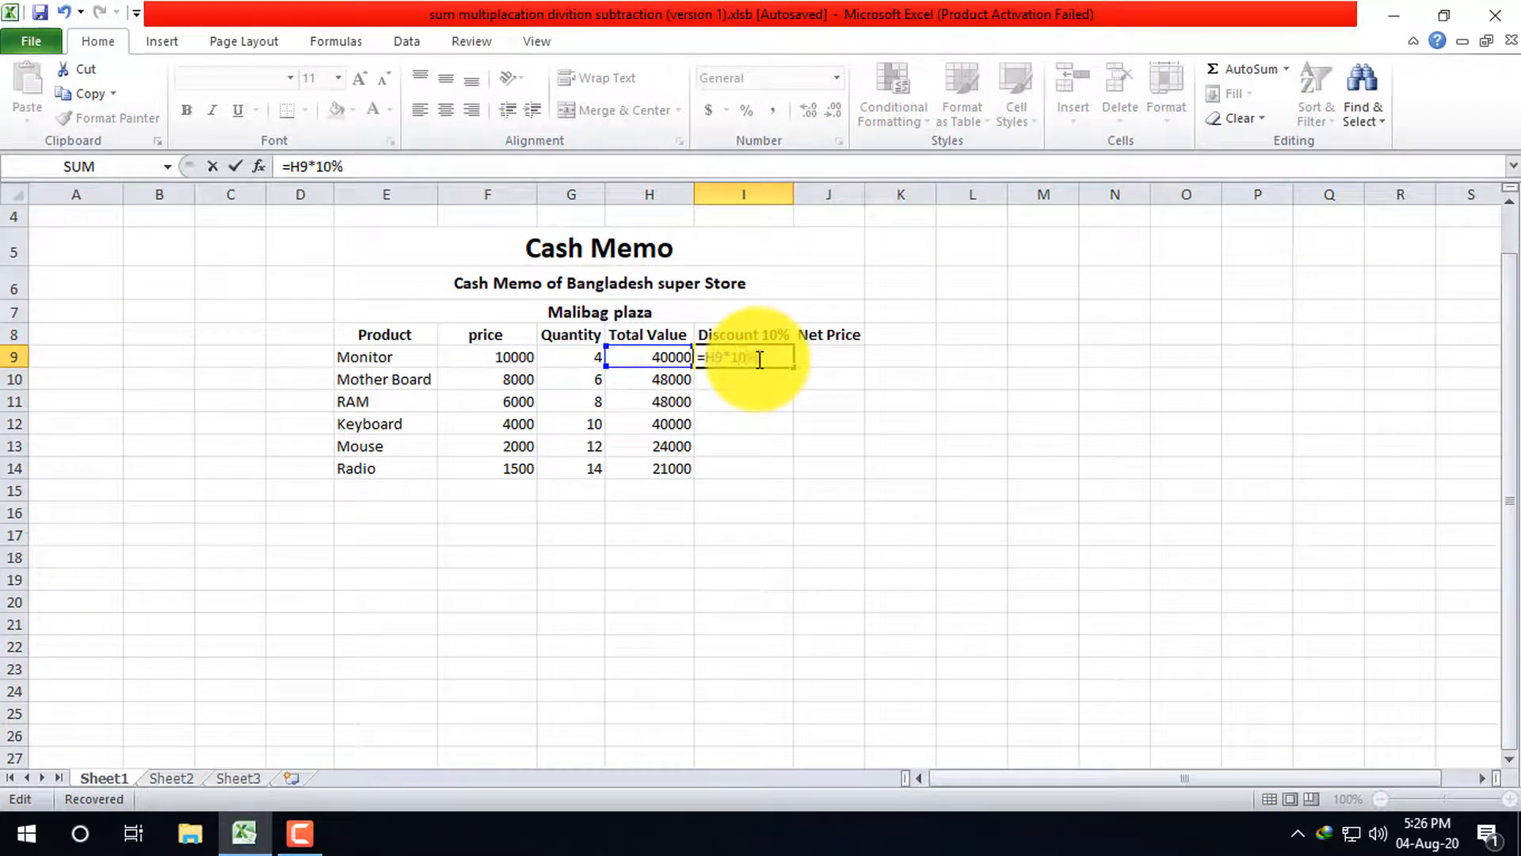
pyautogui.press('Return')
pyautogui.click(759, 358)
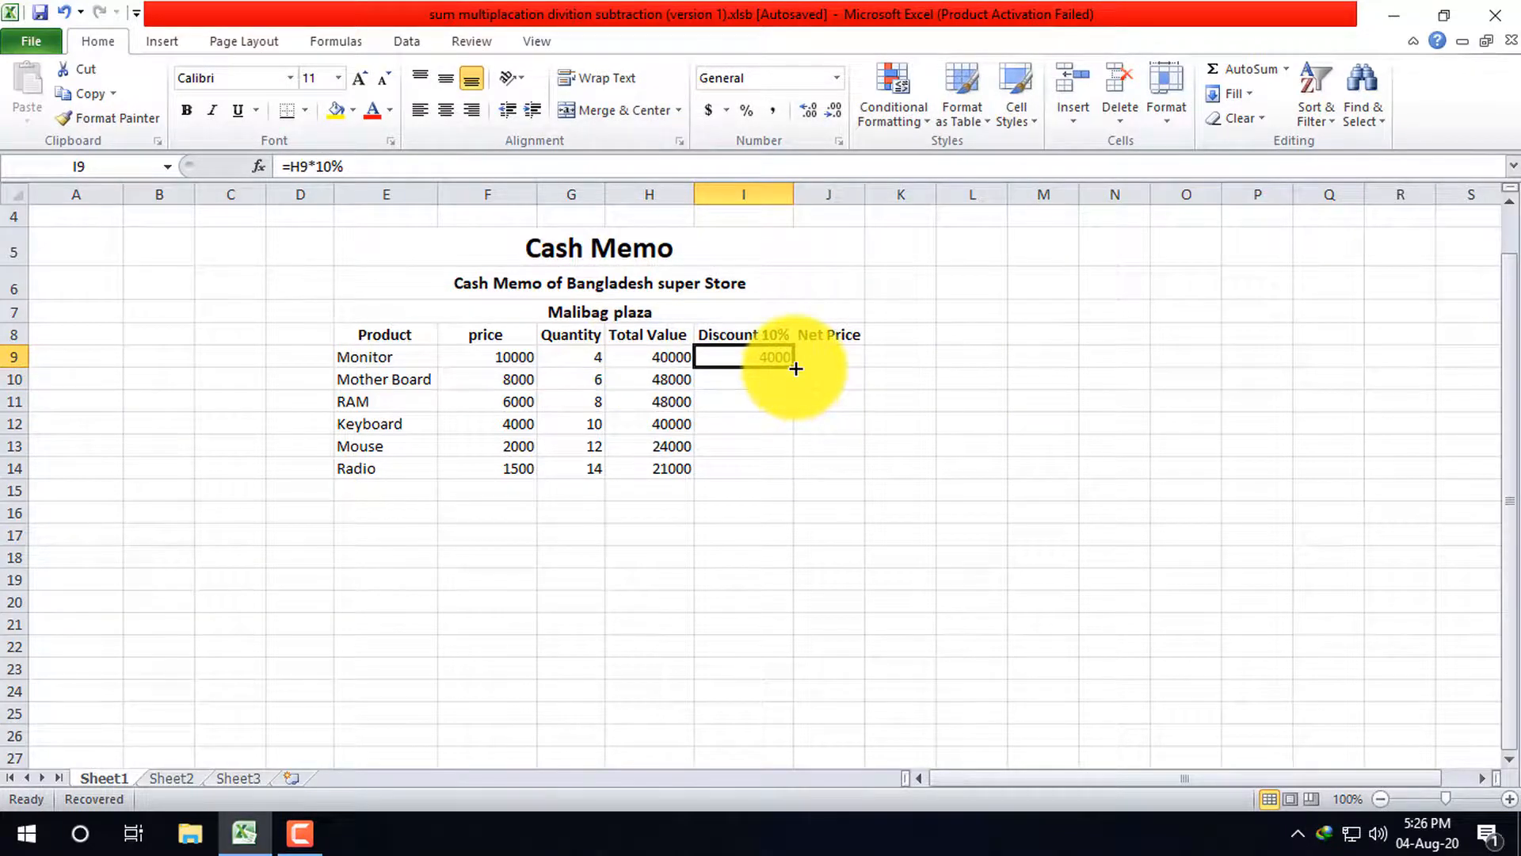
pyautogui.moveTo(795, 369); pyautogui.dragTo(801, 486)
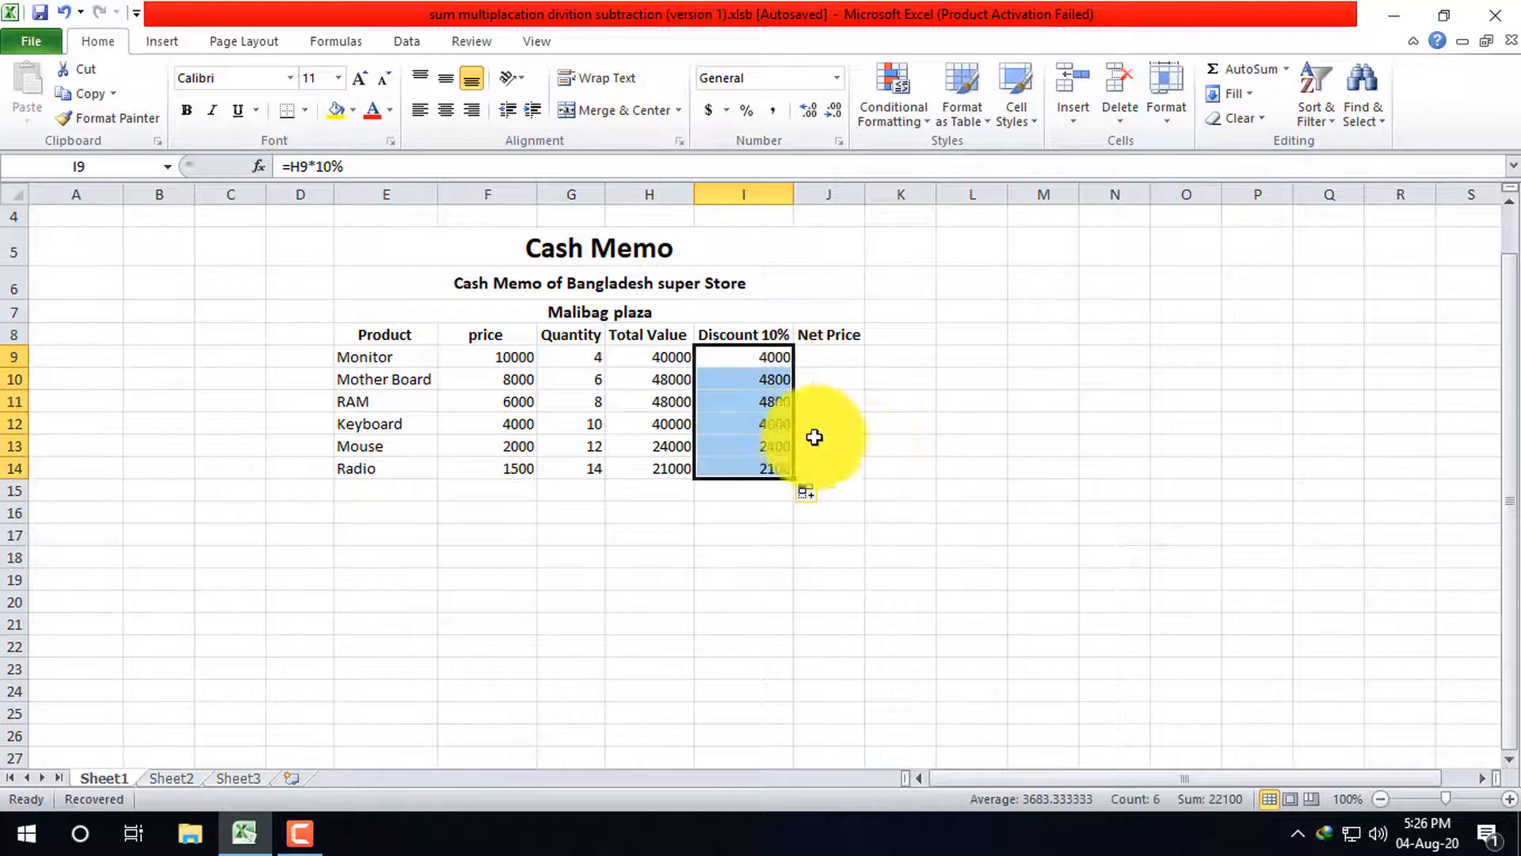
pyautogui.click(735, 358)
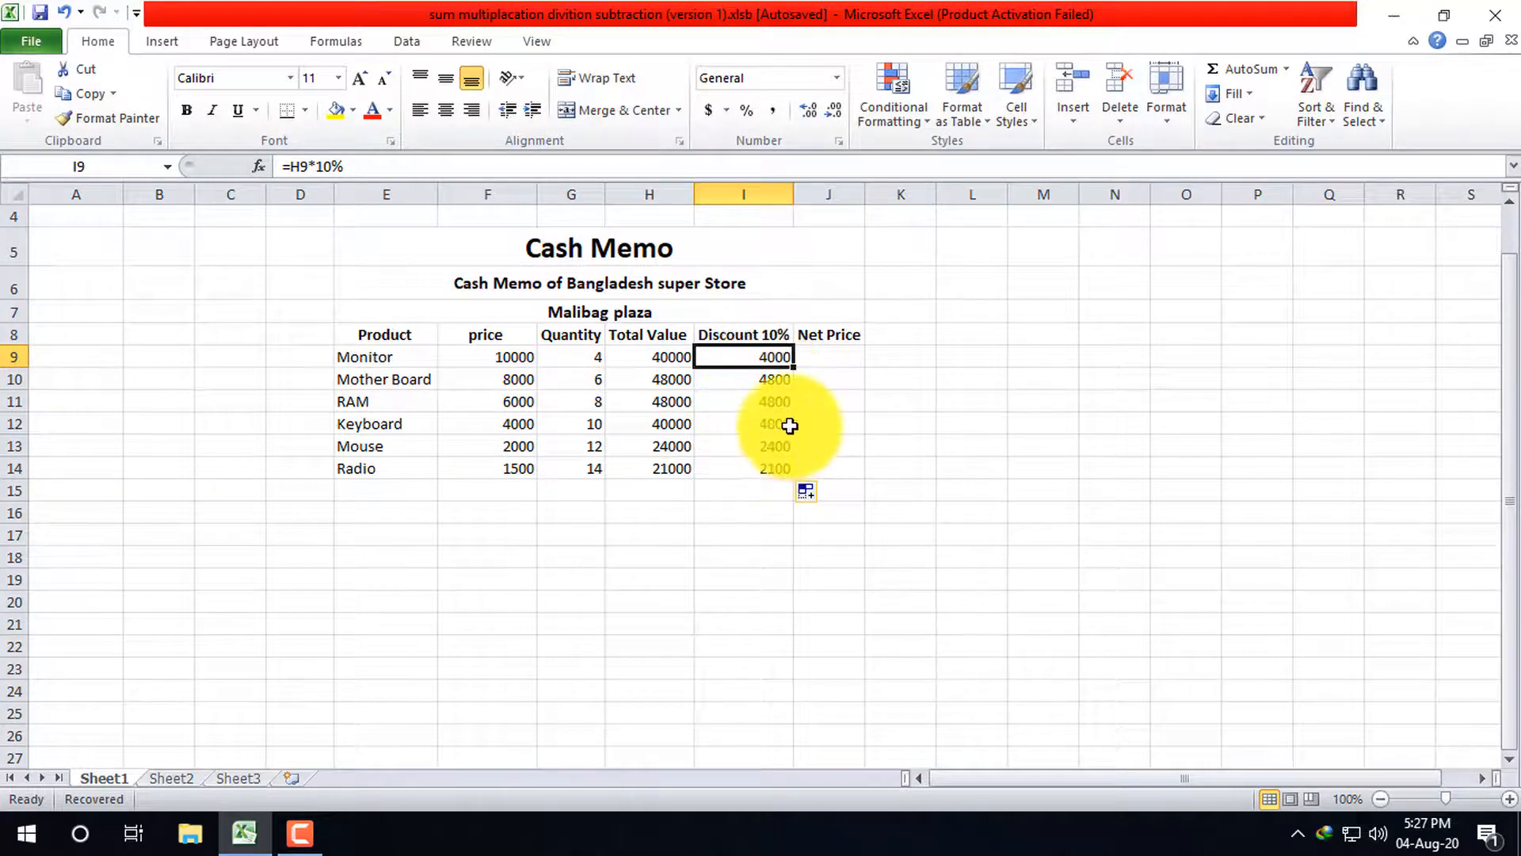
# - Calculate the Monitor's net price in J9 with =H9-I9, fill it down to J14 and review the formulas in row 9
pyautogui.click(828, 355)
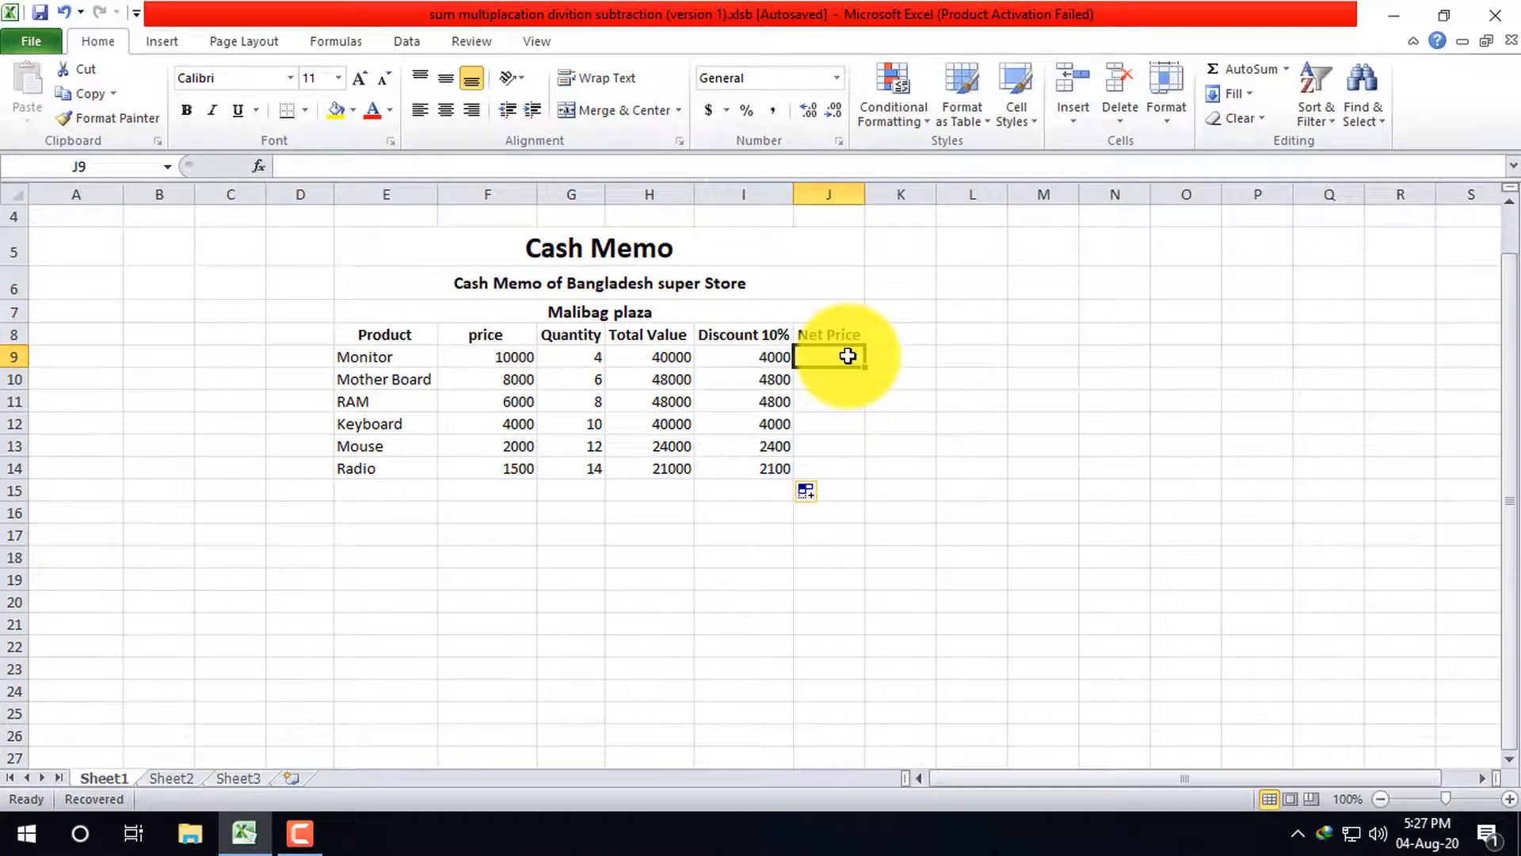
pyautogui.write('=')
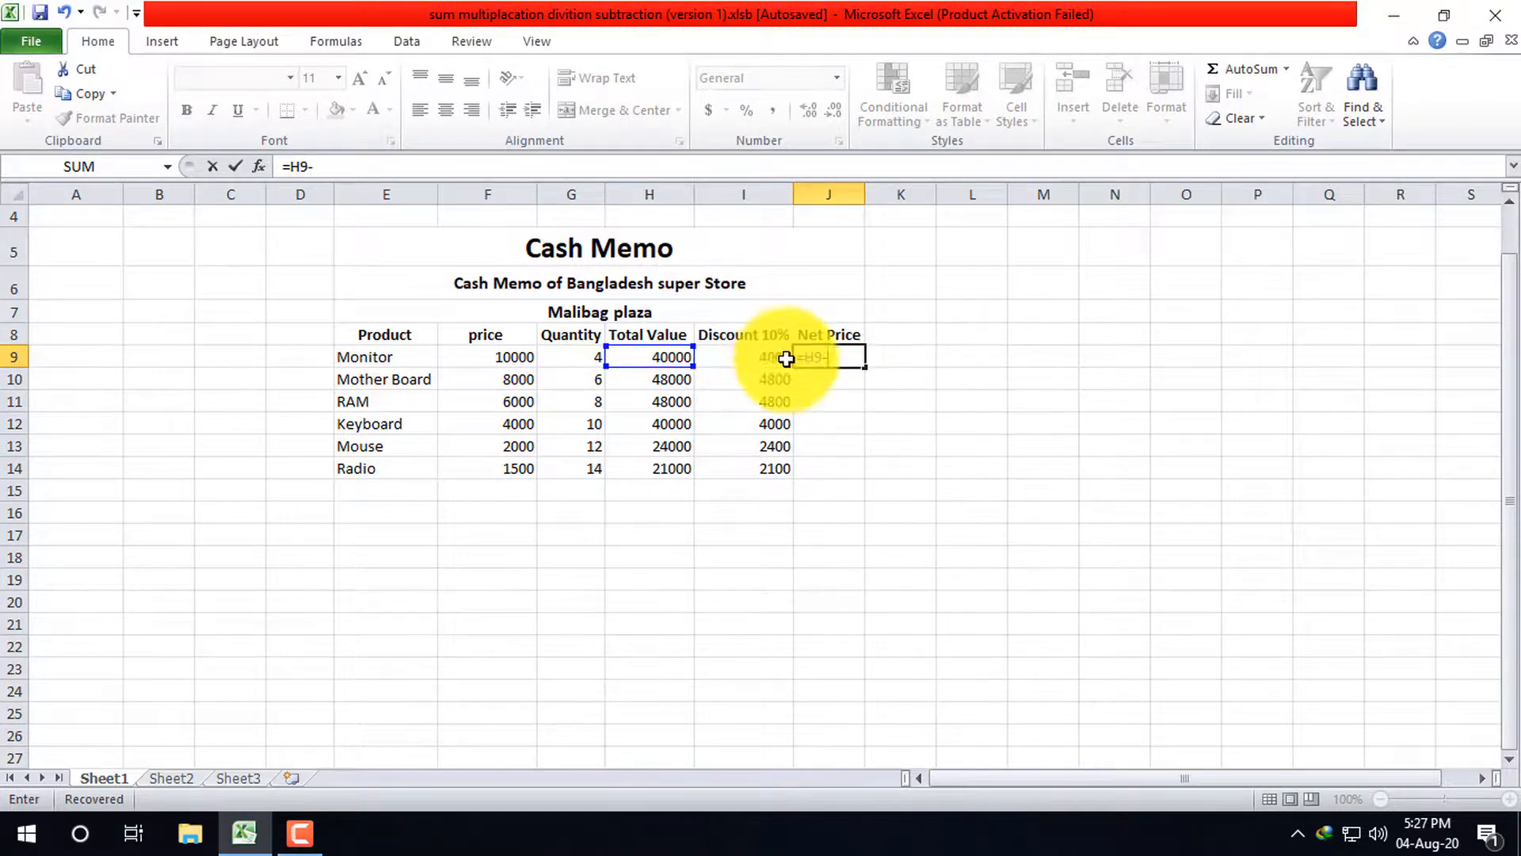
pyautogui.press('Return')
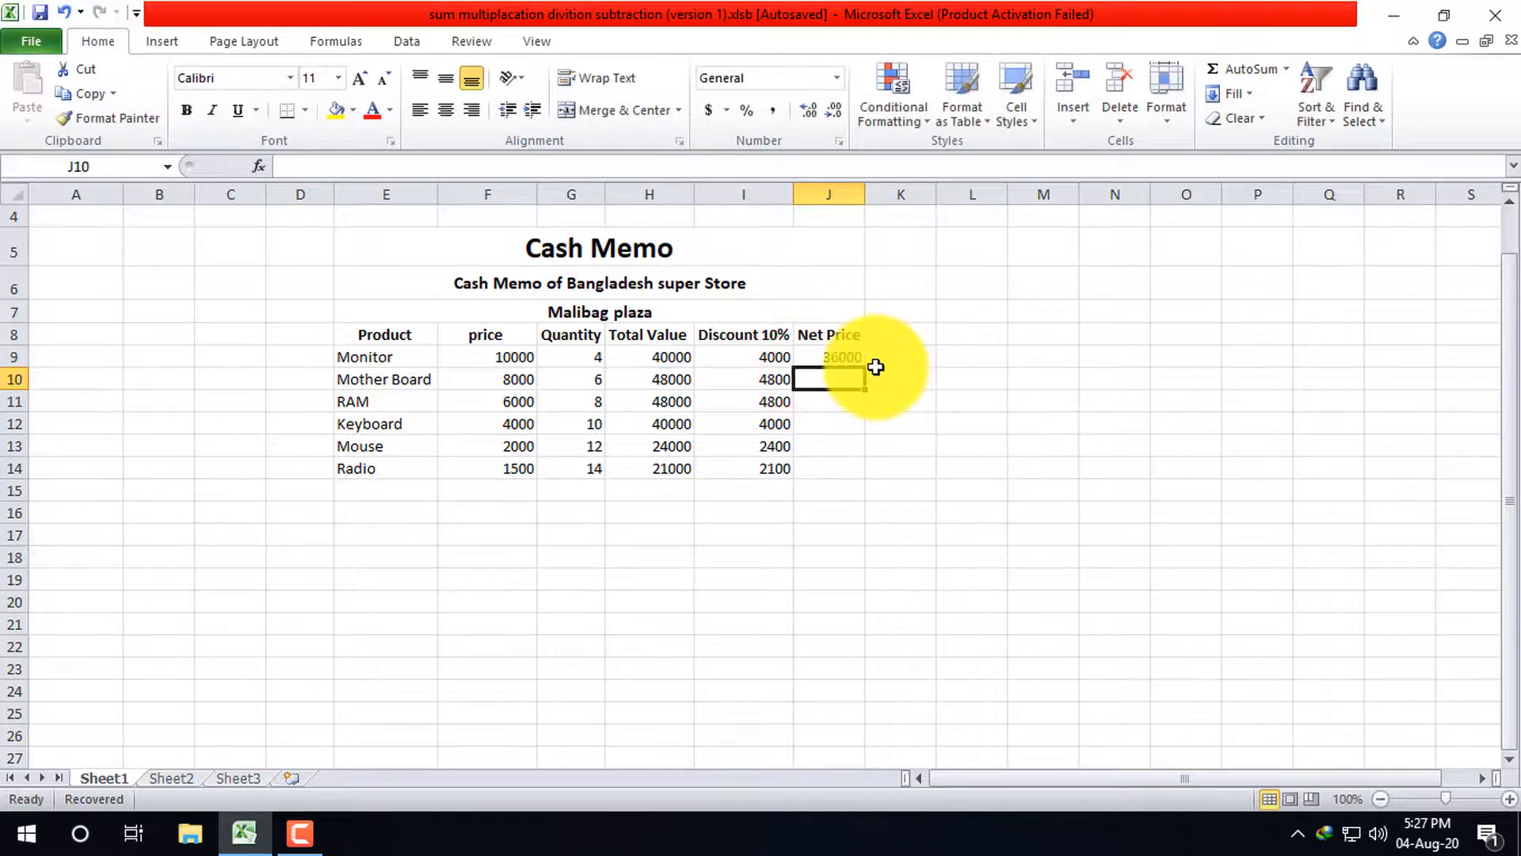
pyautogui.click(832, 355)
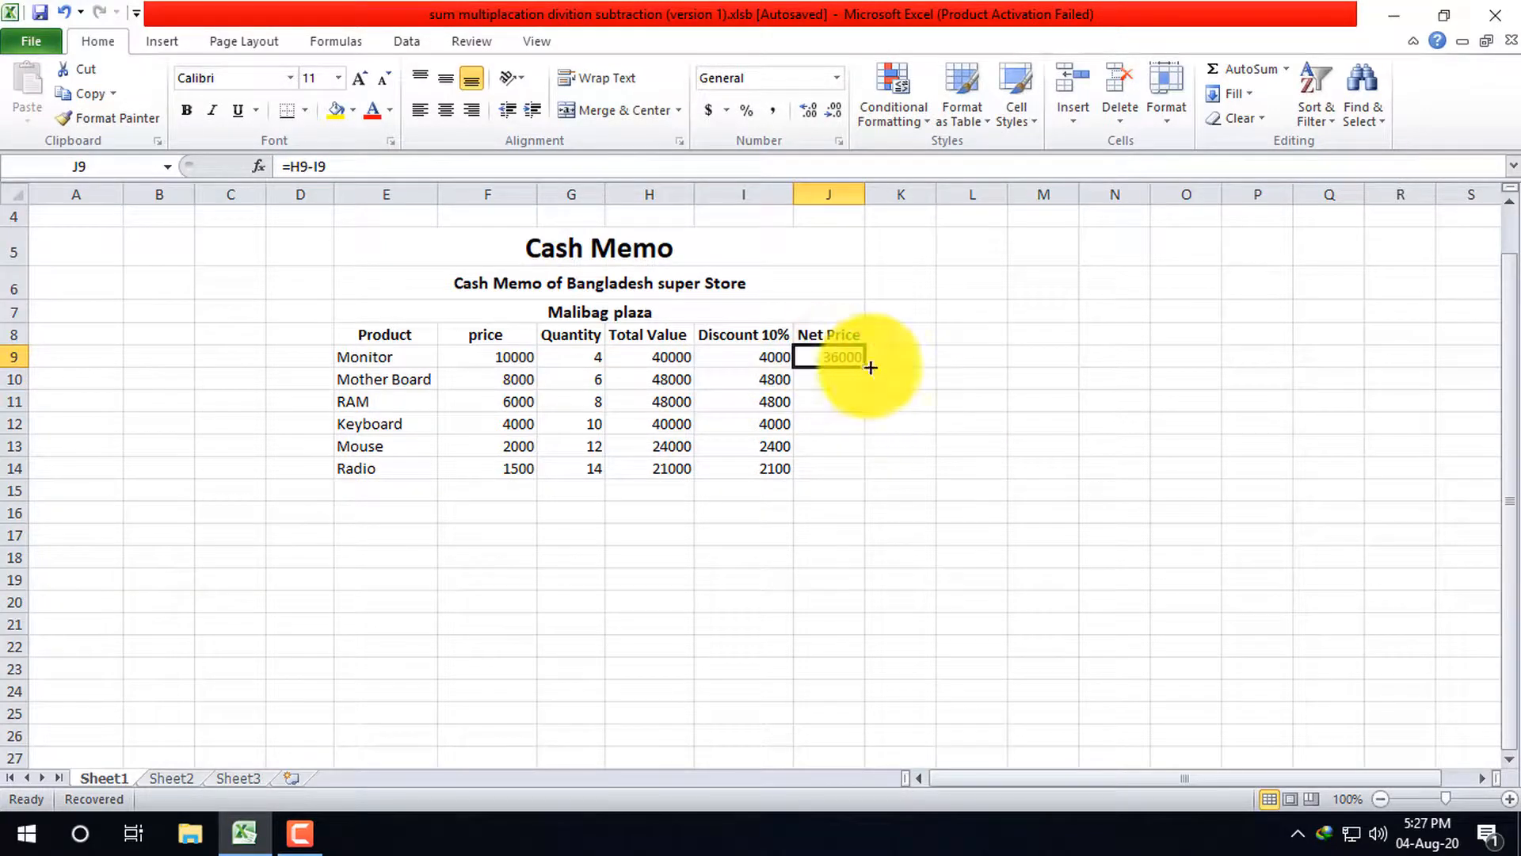
pyautogui.moveTo(866, 369); pyautogui.dragTo(869, 476)
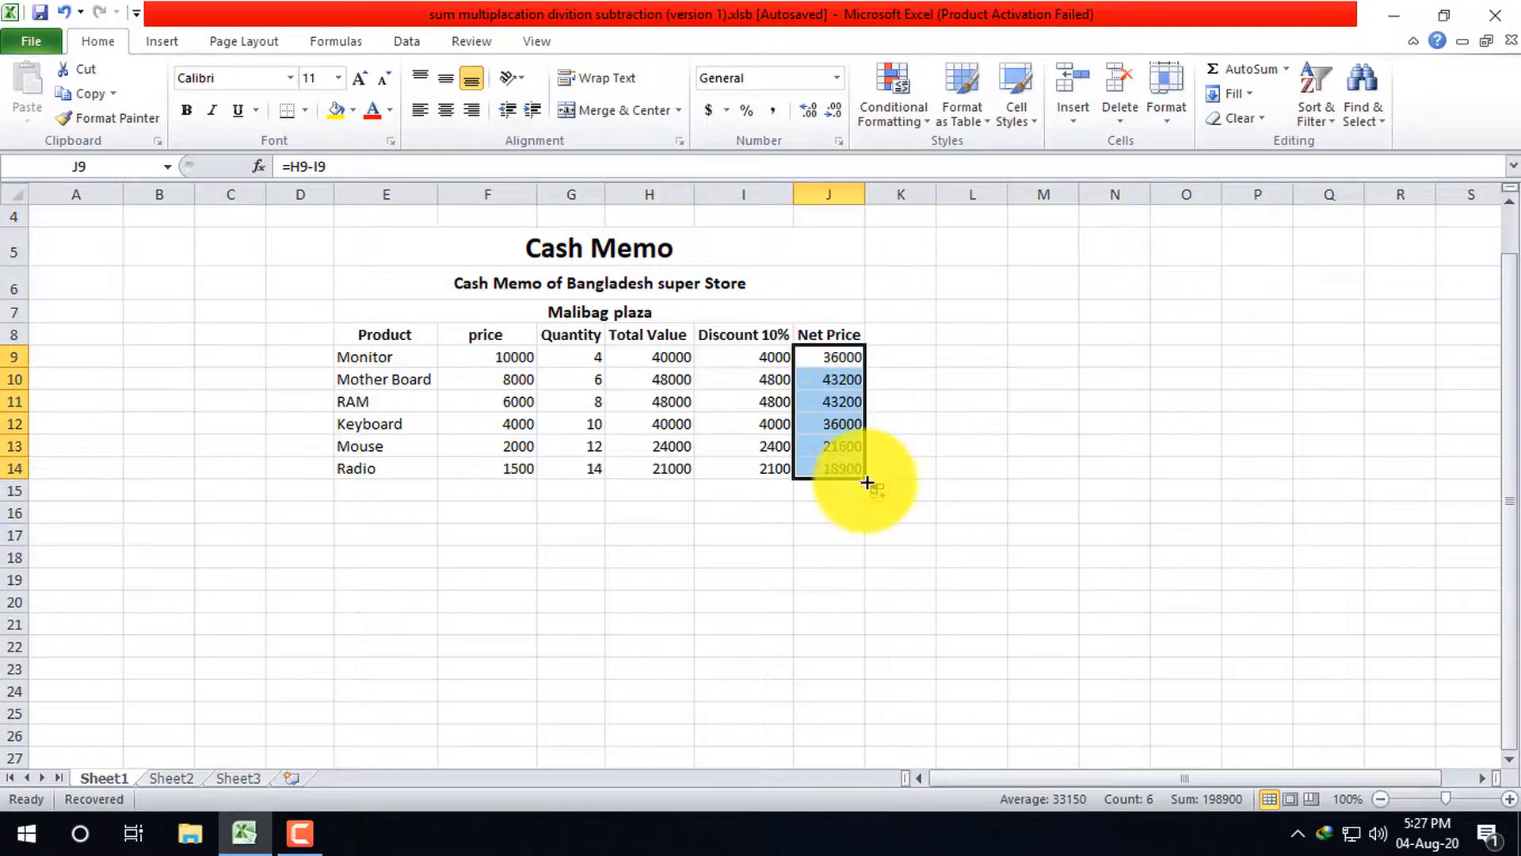
pyautogui.click(832, 355)
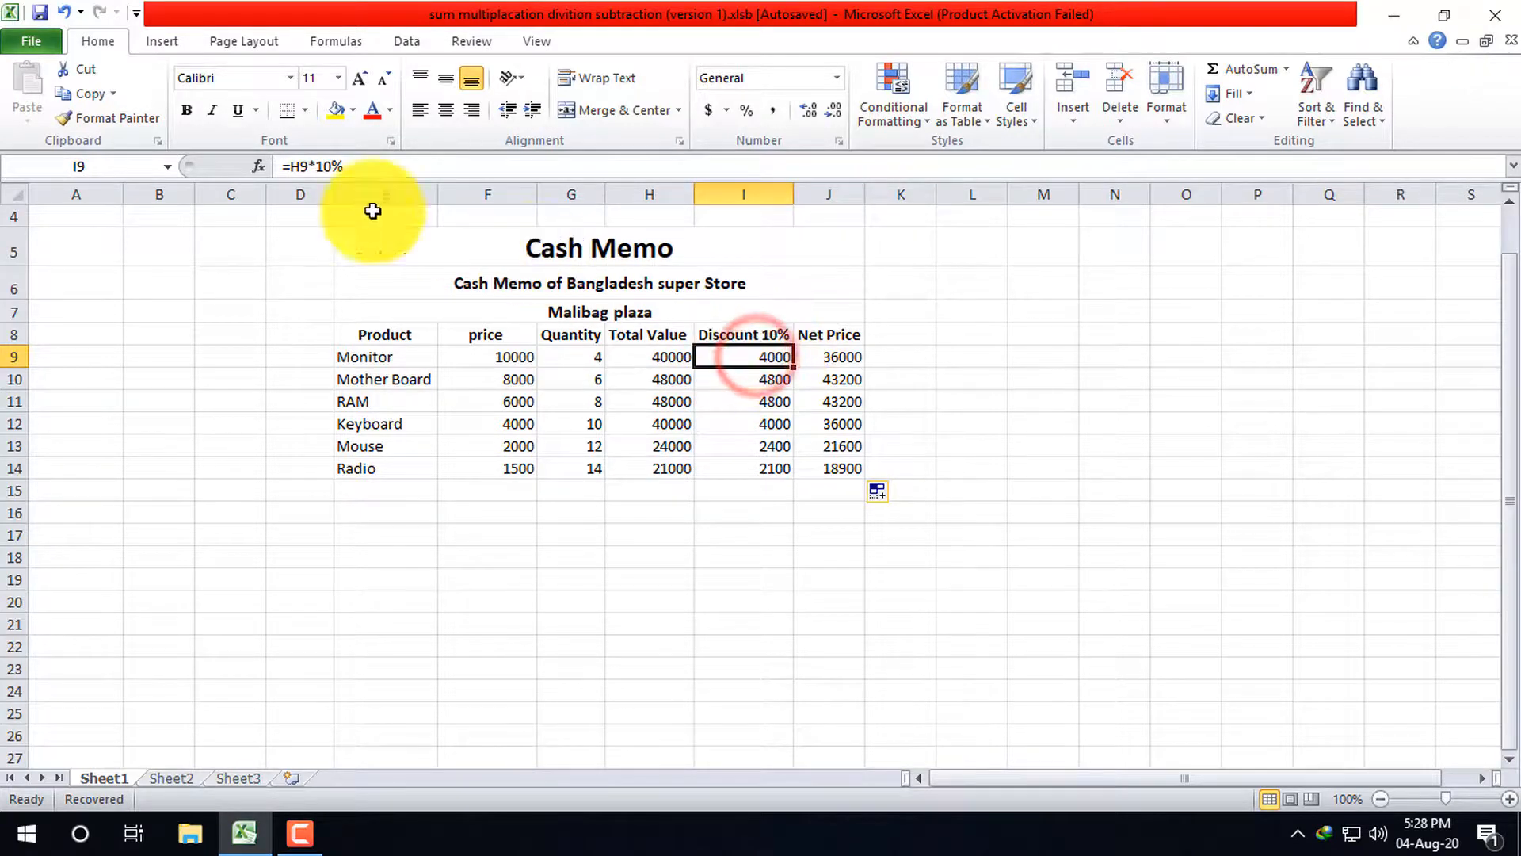
pyautogui.click(784, 361)
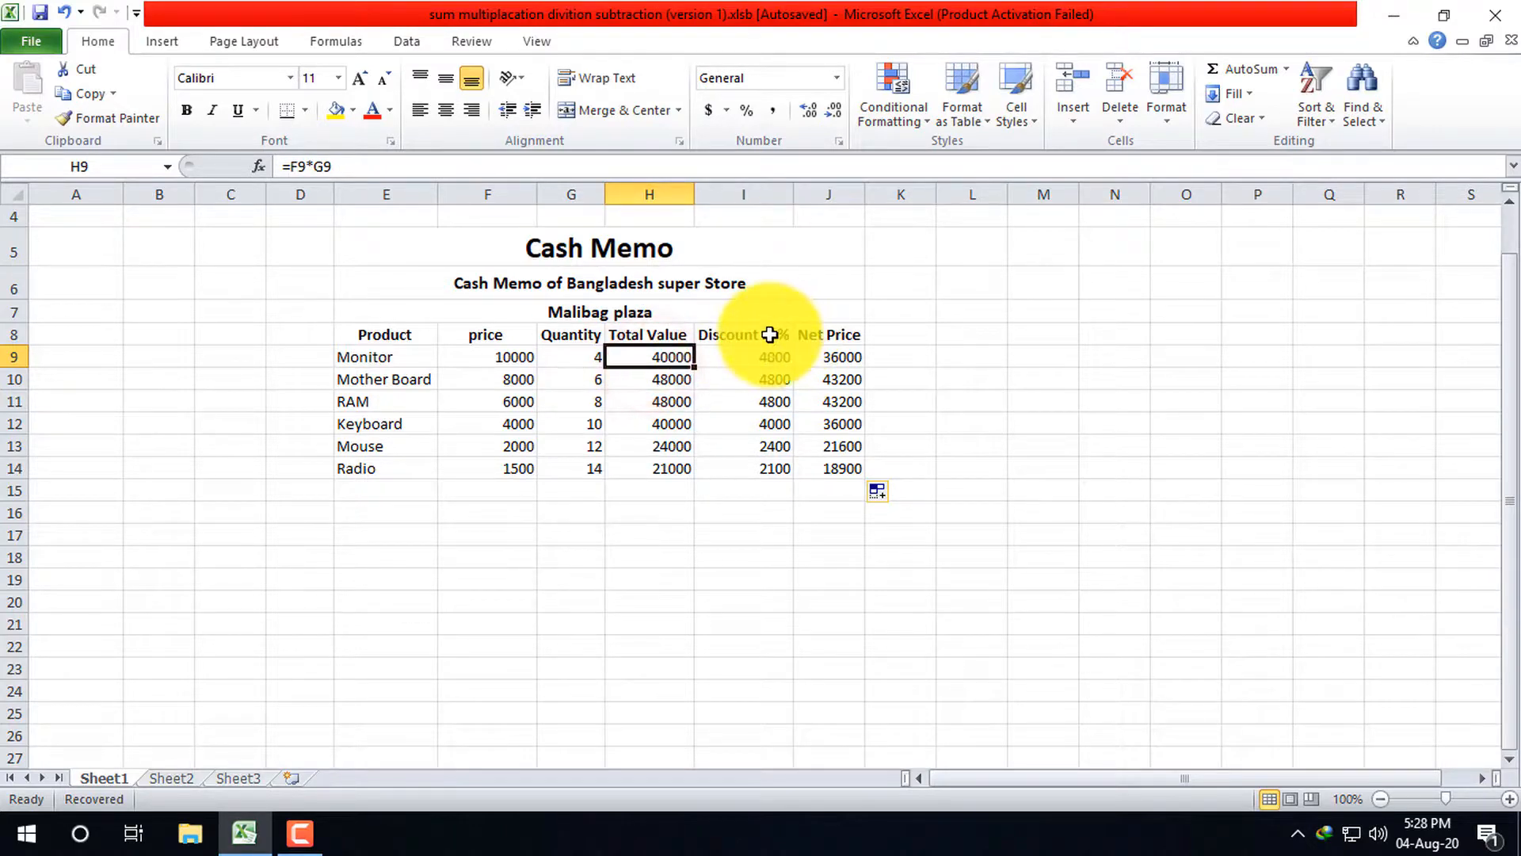
pyautogui.click(770, 361)
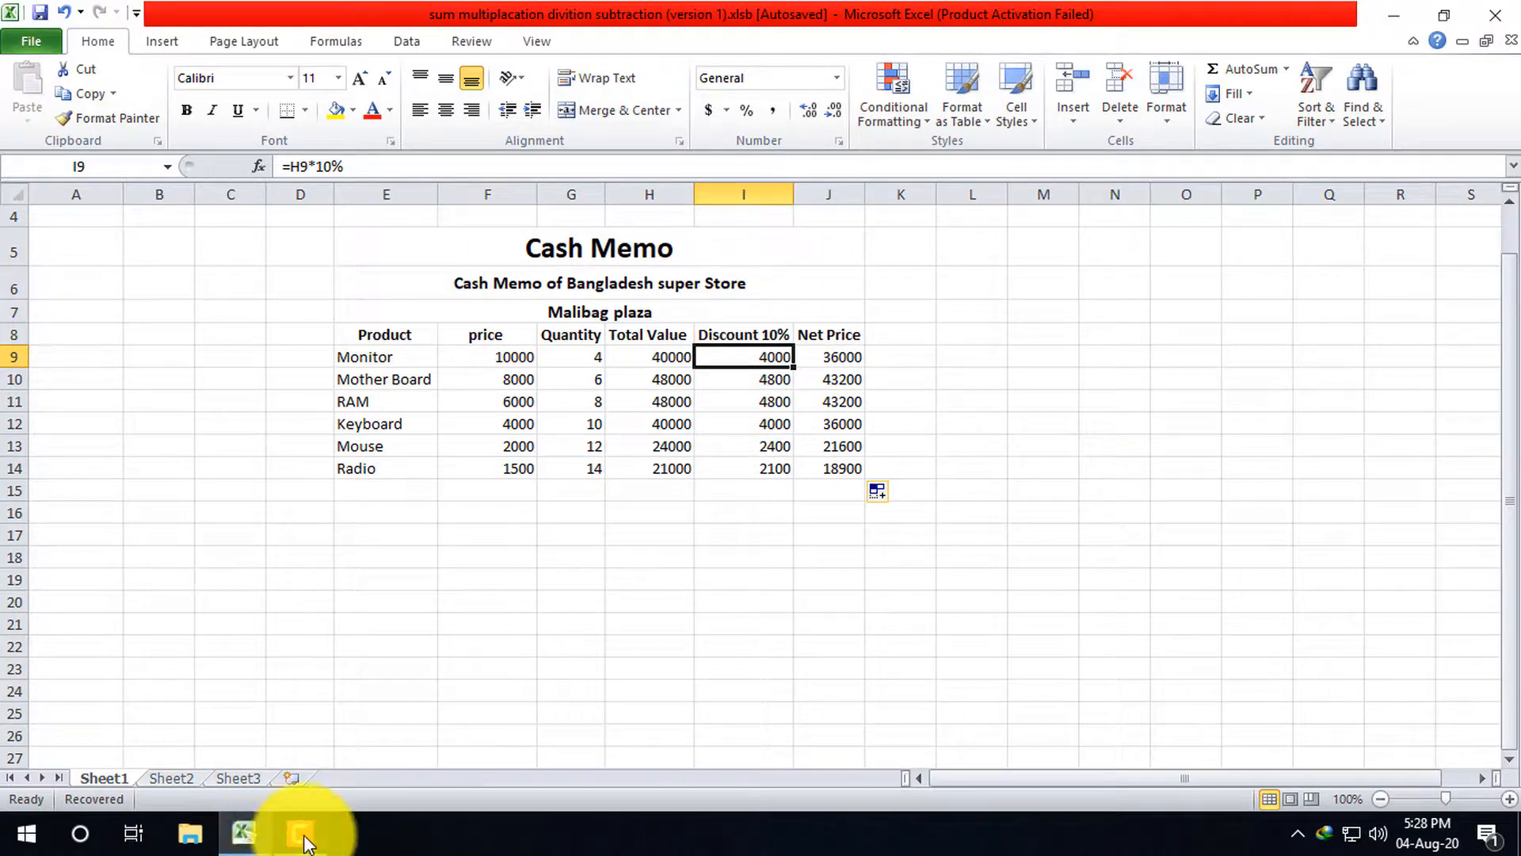
# - Switch to Google Chrome, maximize its window and open YouTube
pyautogui.click(10, 849)
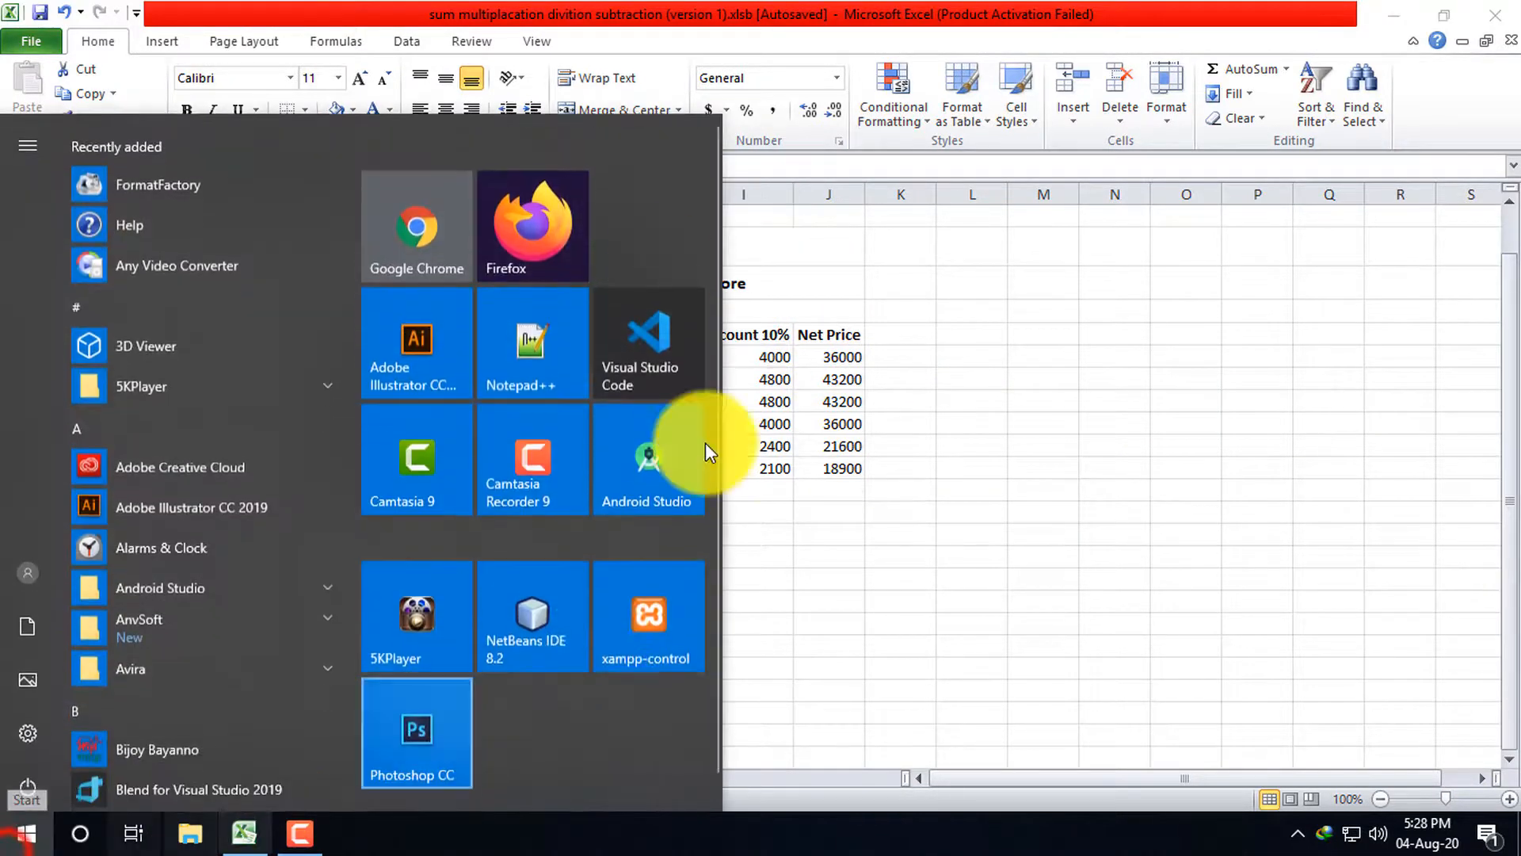
pyautogui.click(410, 198)
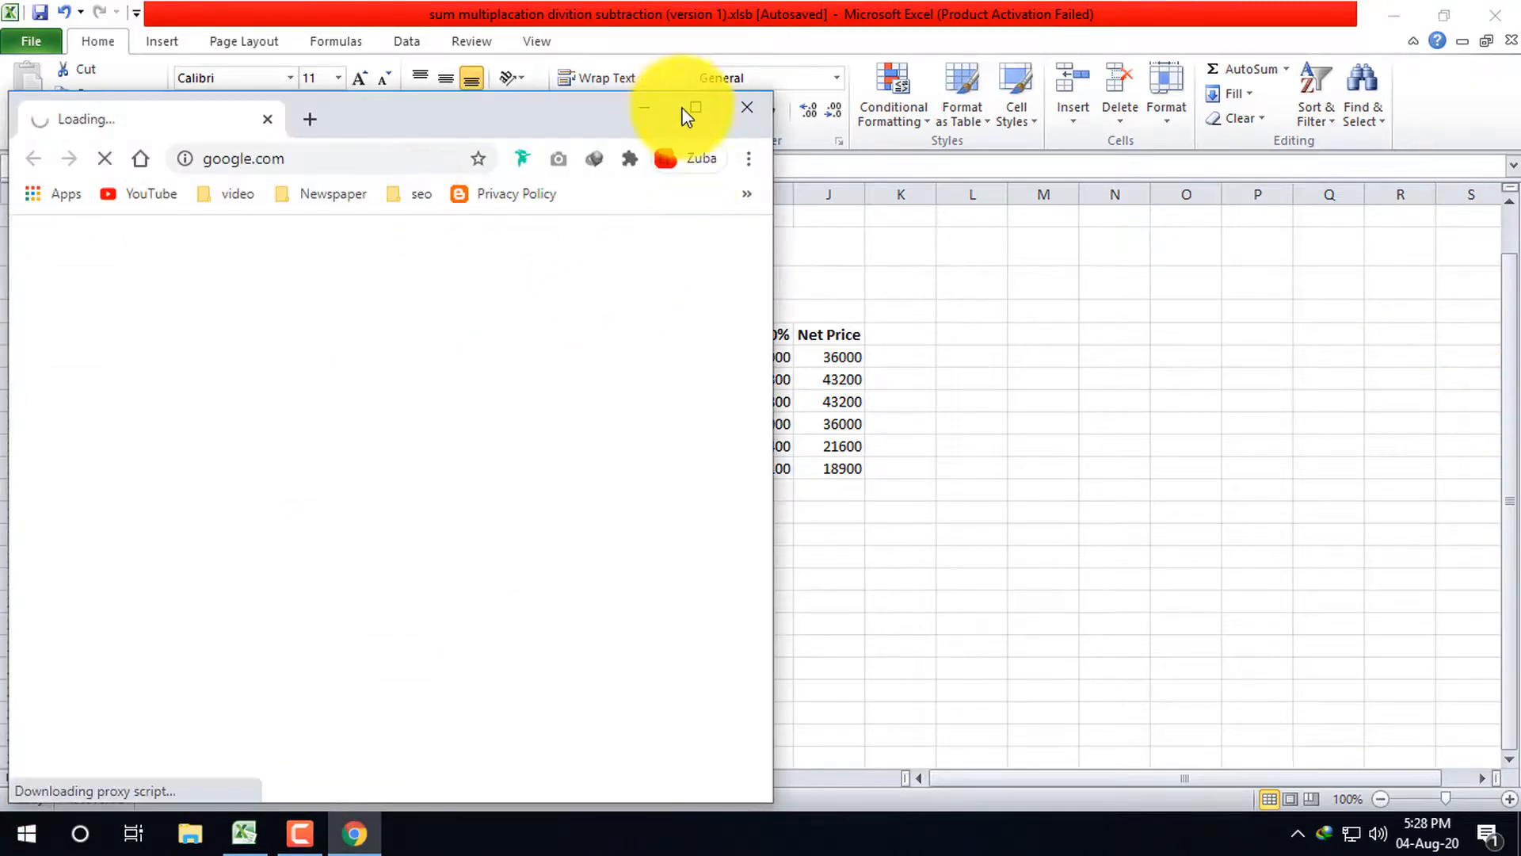
pyautogui.click(693, 107)
pyautogui.click(131, 89)
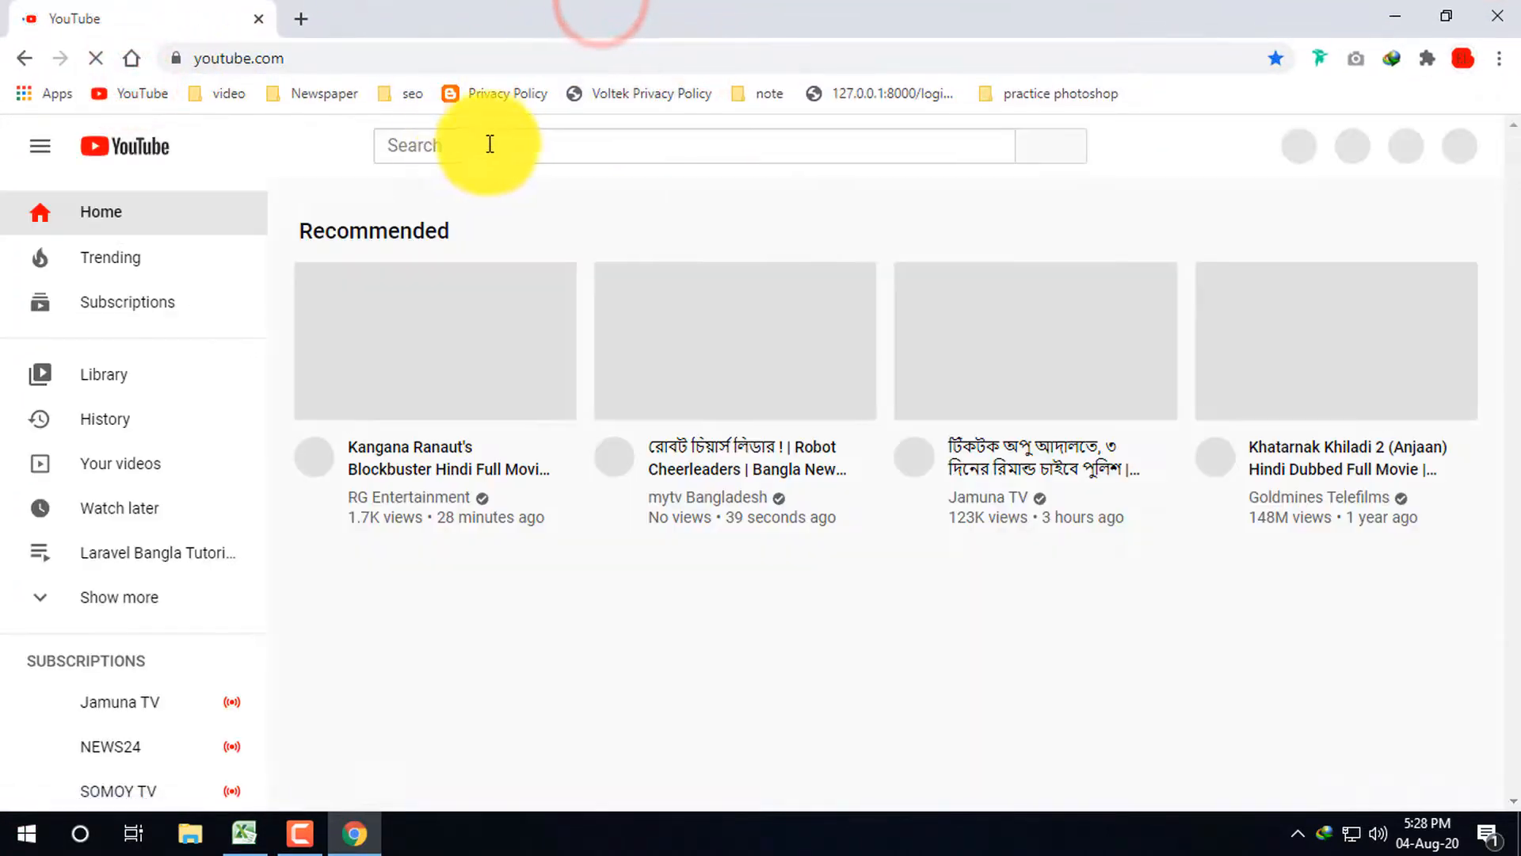
# - Search YouTube for "zuba edu" and open the Zuba Edu Bangla Tutorial channel
pyautogui.click(497, 143)
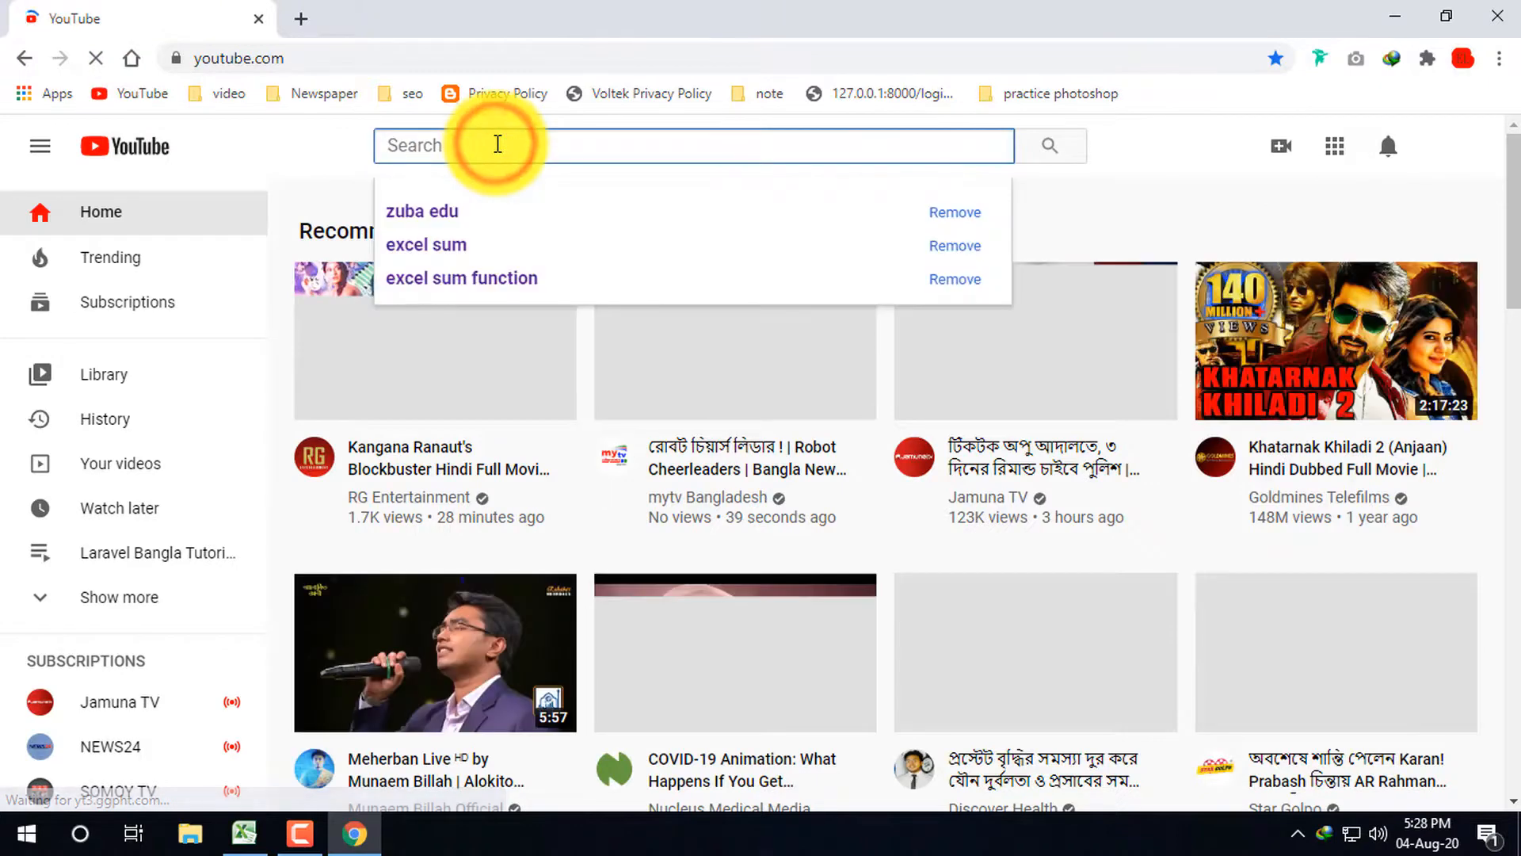
pyautogui.click(458, 212)
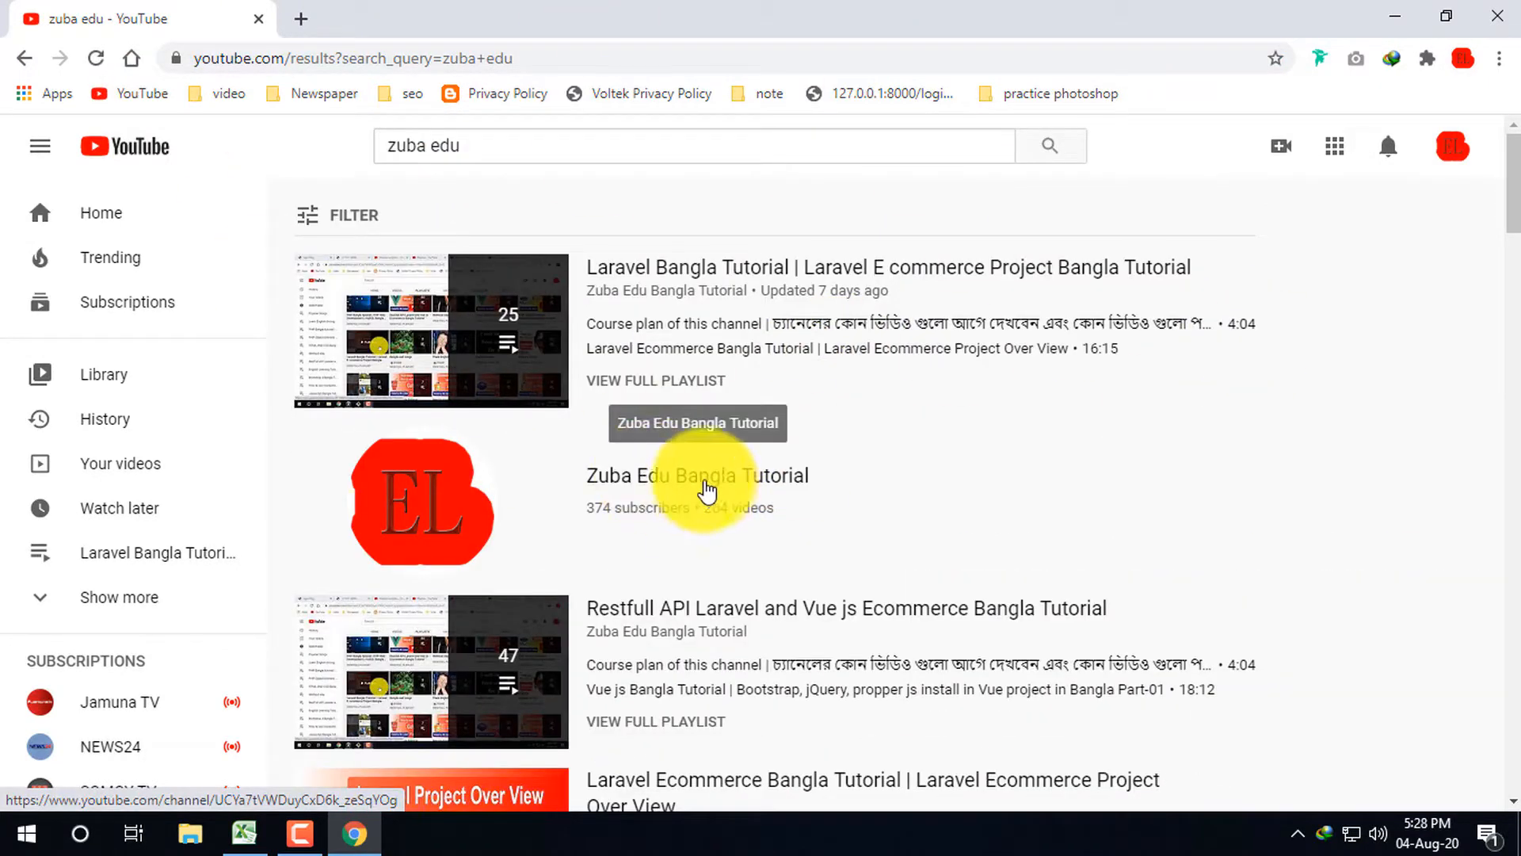
pyautogui.click(663, 479)
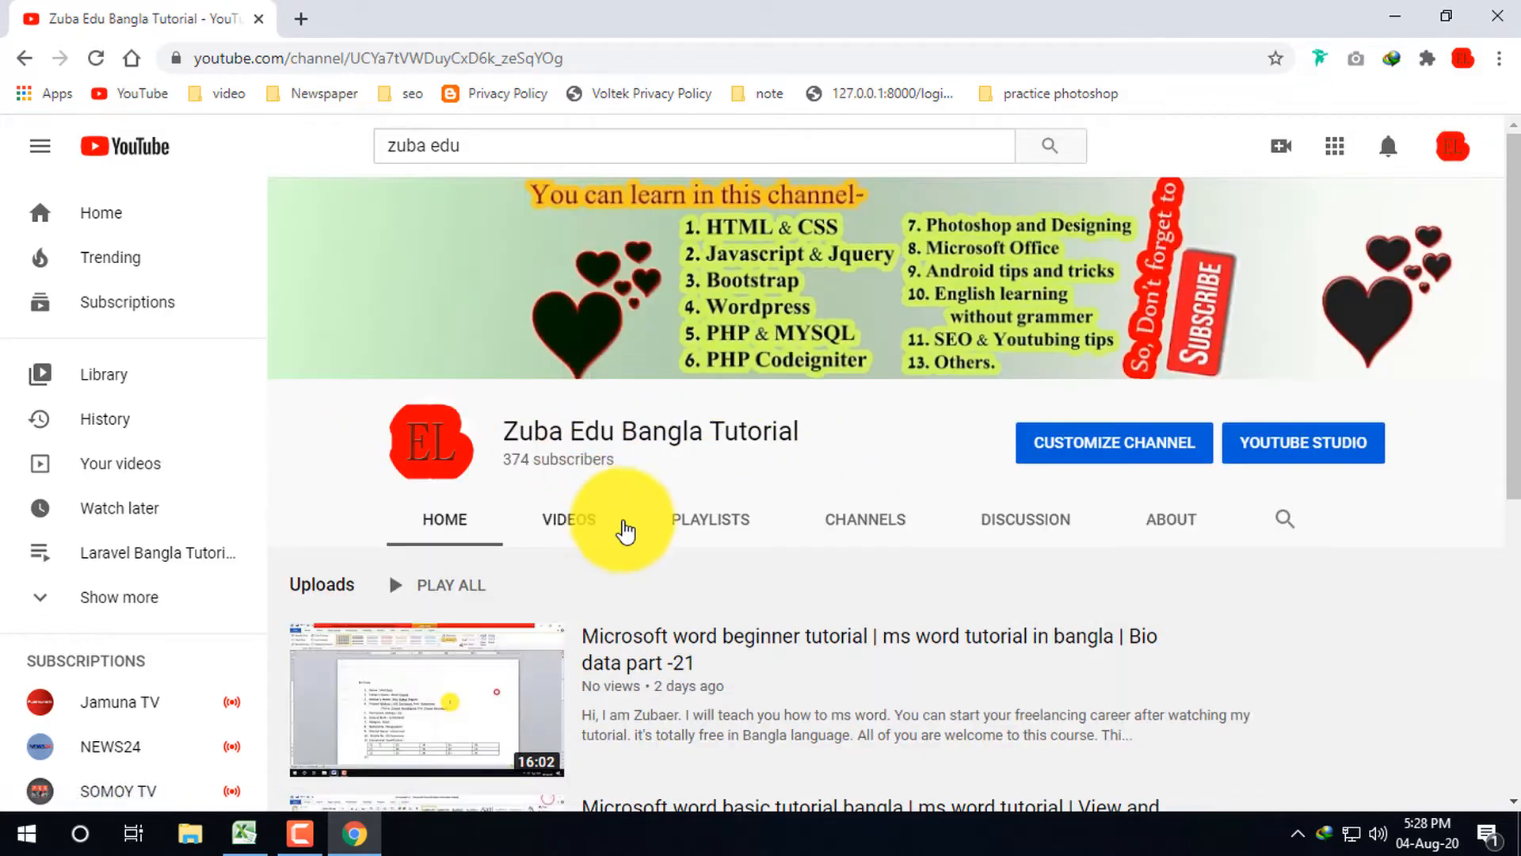
# - Look through the created and saved playlists of the Zuba Edu Bangla Tutorial channel
pyautogui.click(707, 513)
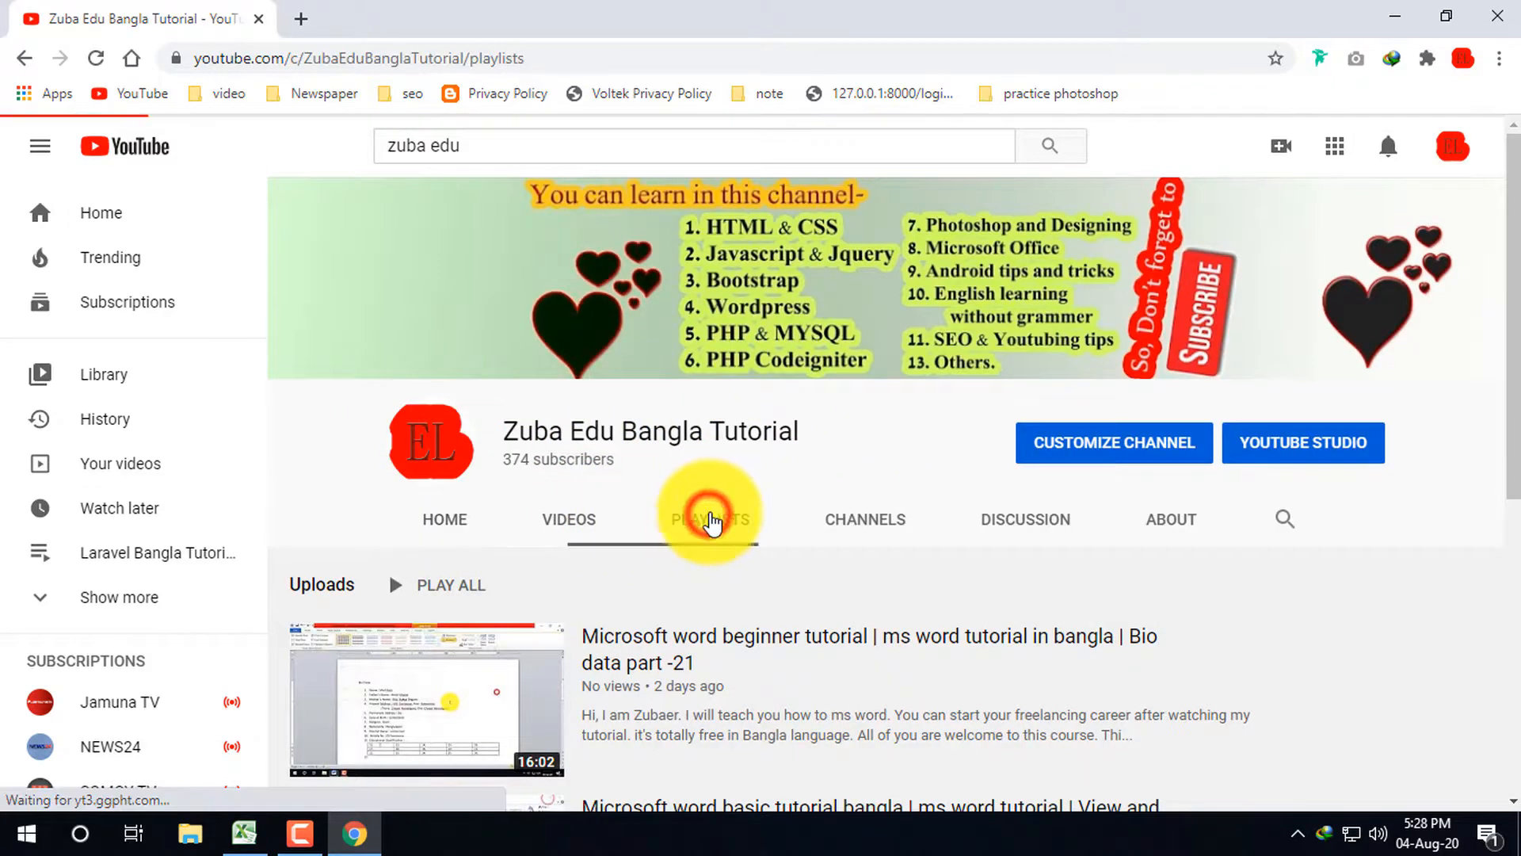
pyautogui.scroll(-4, 516, 555)
pyautogui.scroll(1, 444, 555)
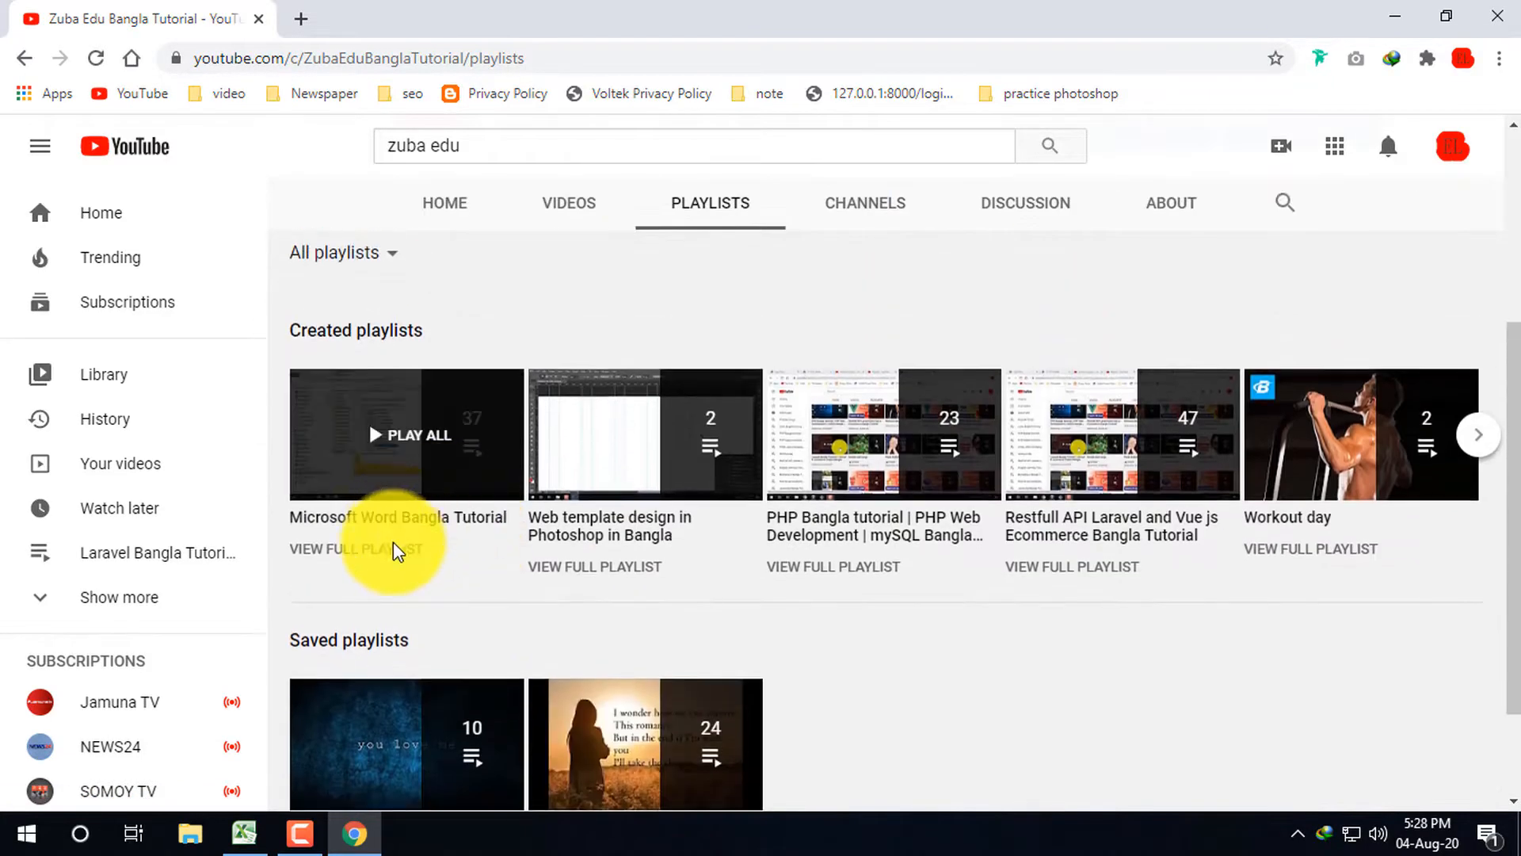
pyautogui.scroll(3, 448, 520)
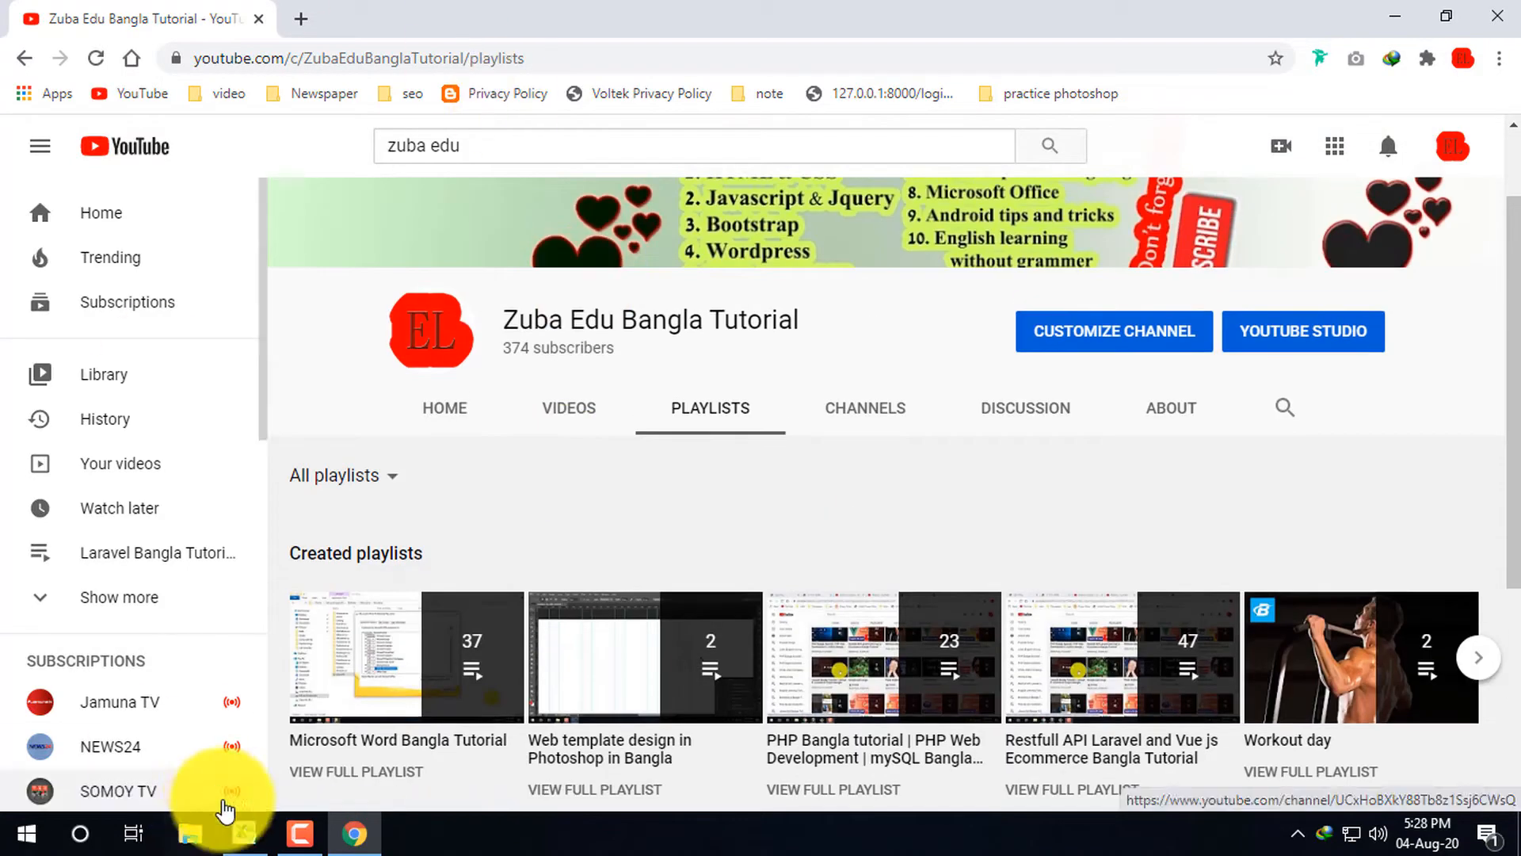
pyautogui.click(289, 846)
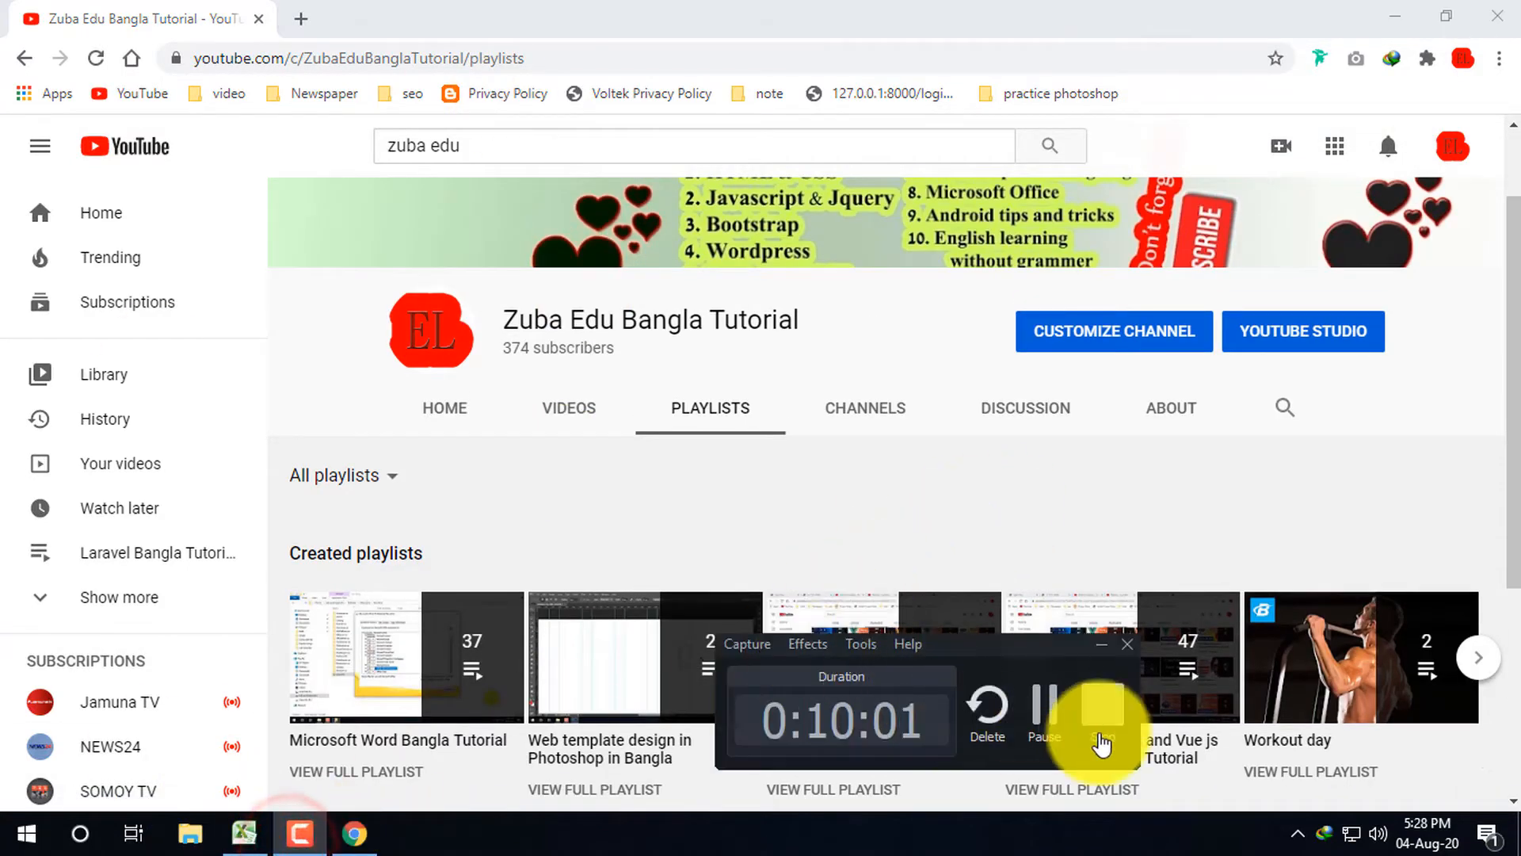